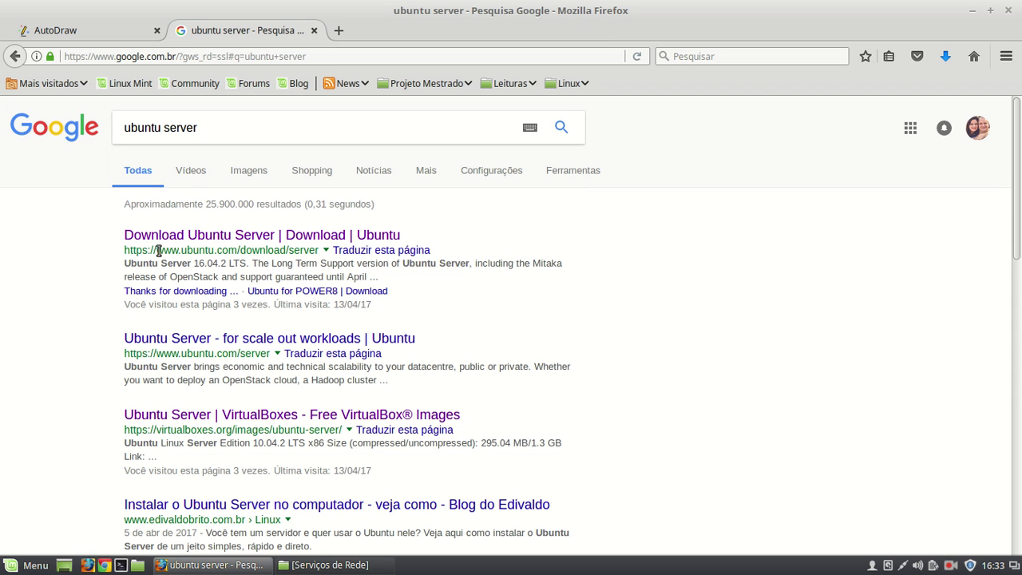
- Open the 'Download Ubuntu Server | Download | Ubuntu' result and scroll down to the release list
left_click(252, 237)
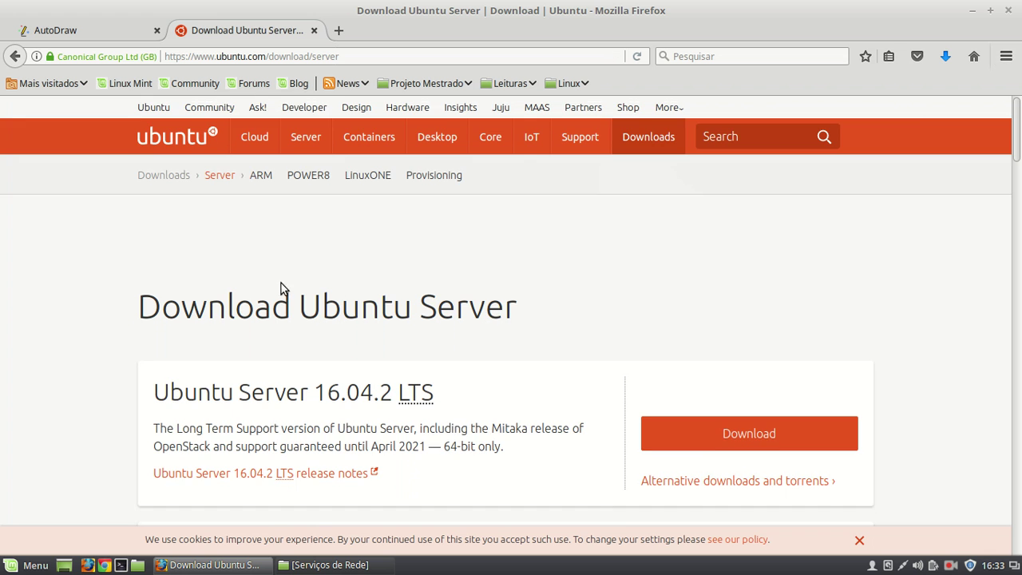
scroll(292, 292, "down", 3)
left_click_drag(160, 177, 516, 166)
left_click(205, 214)
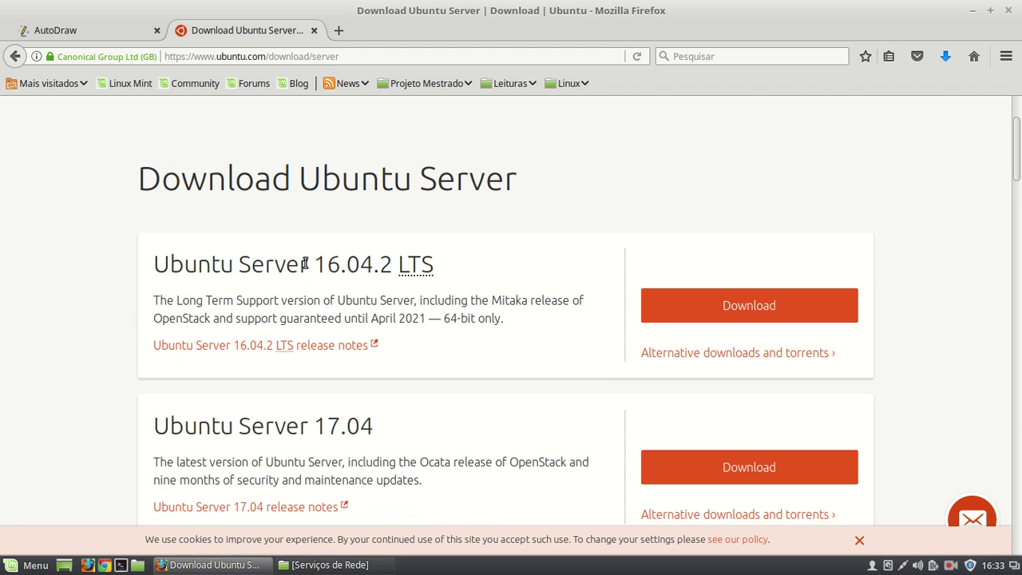
- Highlight the 16.04 and 17.04 version numbers and the phrase Long Term Support
left_click_drag(314, 264, 371, 280)
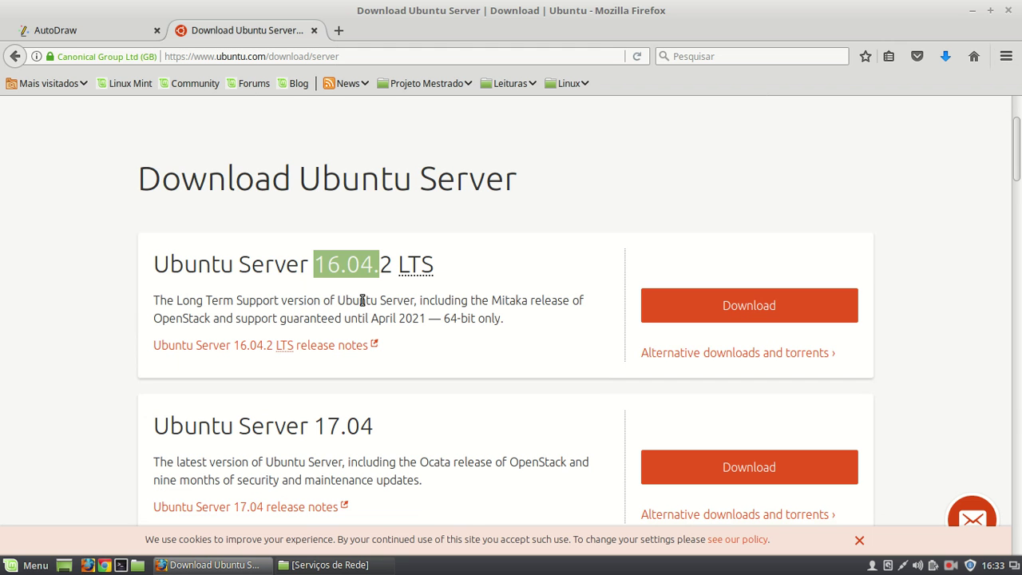
left_click_drag(315, 425, 372, 424)
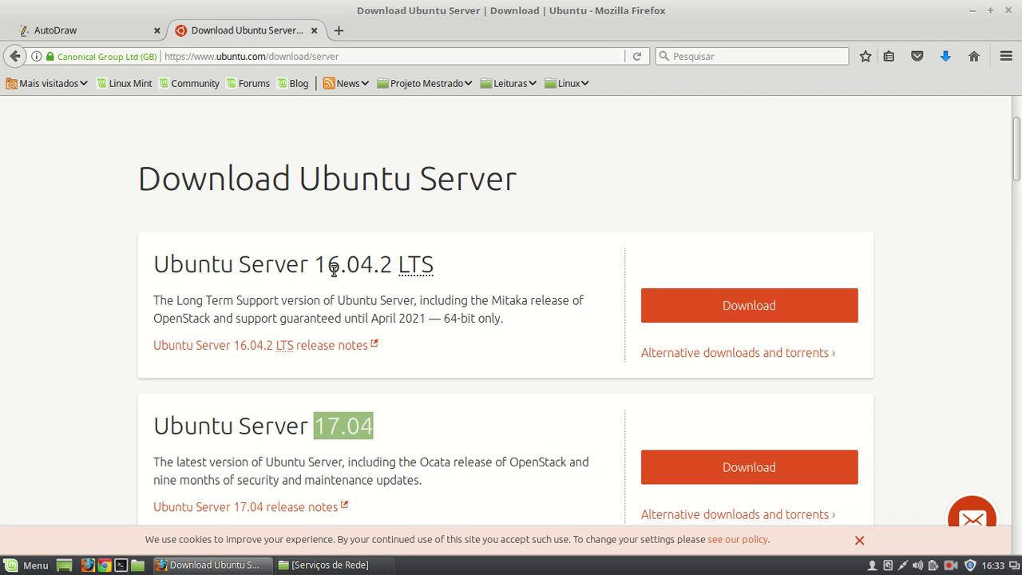
left_click_drag(315, 266, 343, 268)
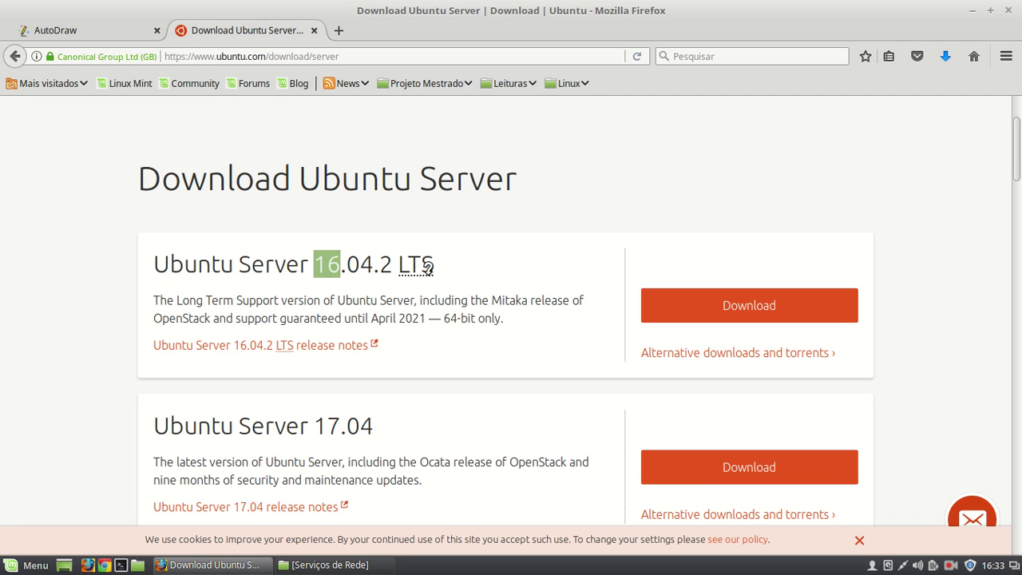
mouse_move(420, 264)
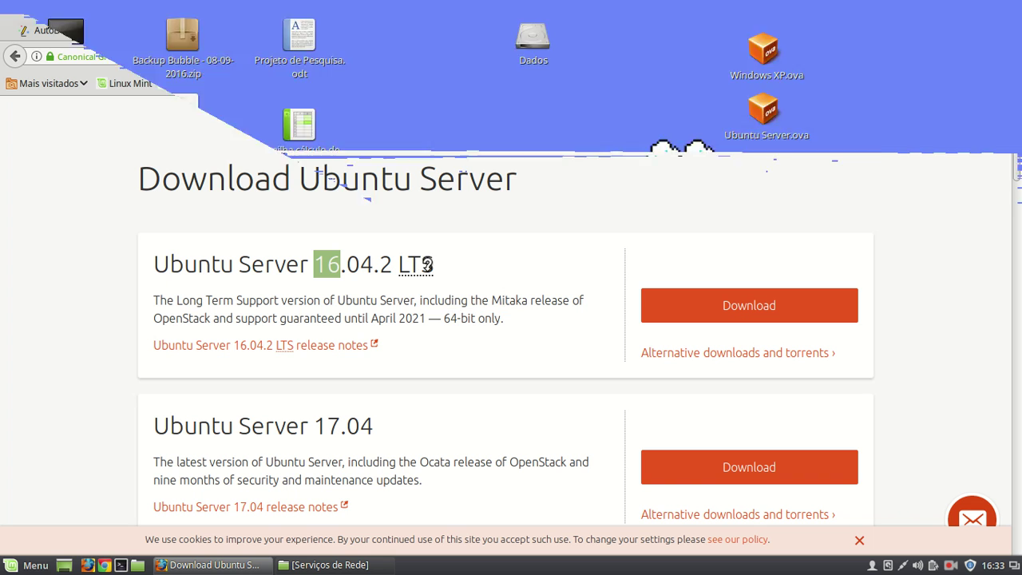
double_click(182, 302)
left_click_drag(224, 303, 279, 305)
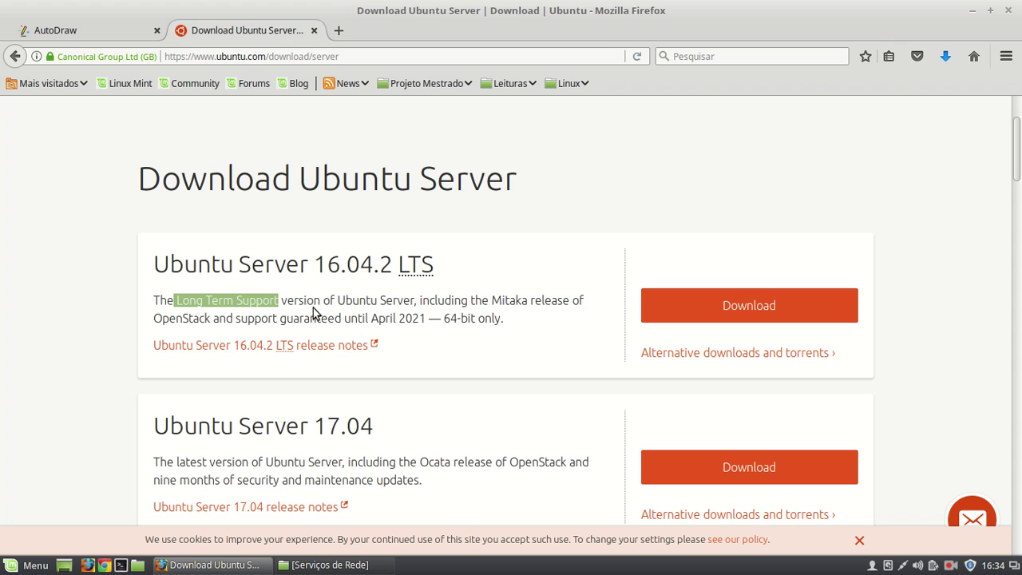
left_click_drag(371, 319, 427, 318)
left_click(478, 312)
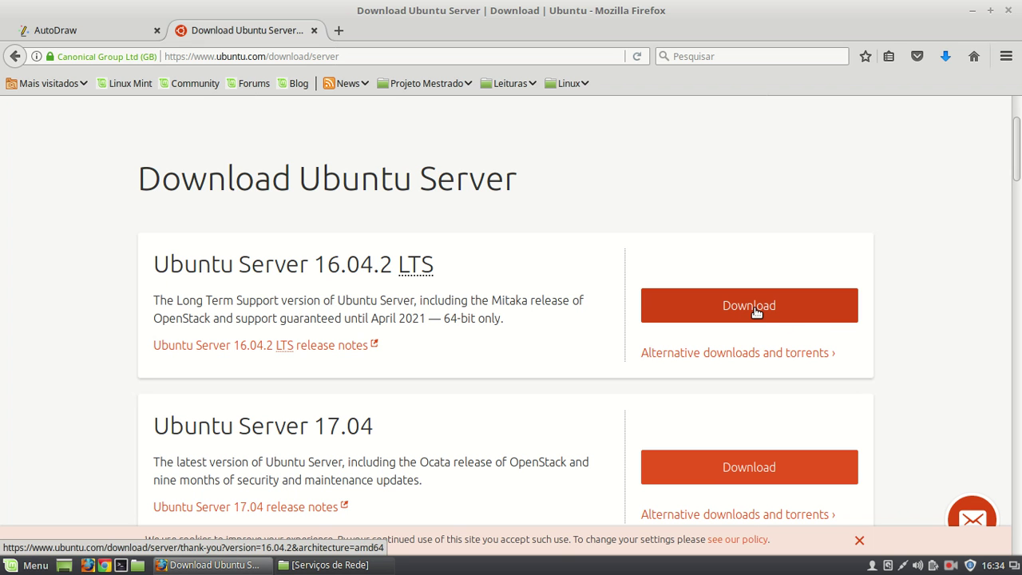
left_click_drag(441, 318, 509, 322)
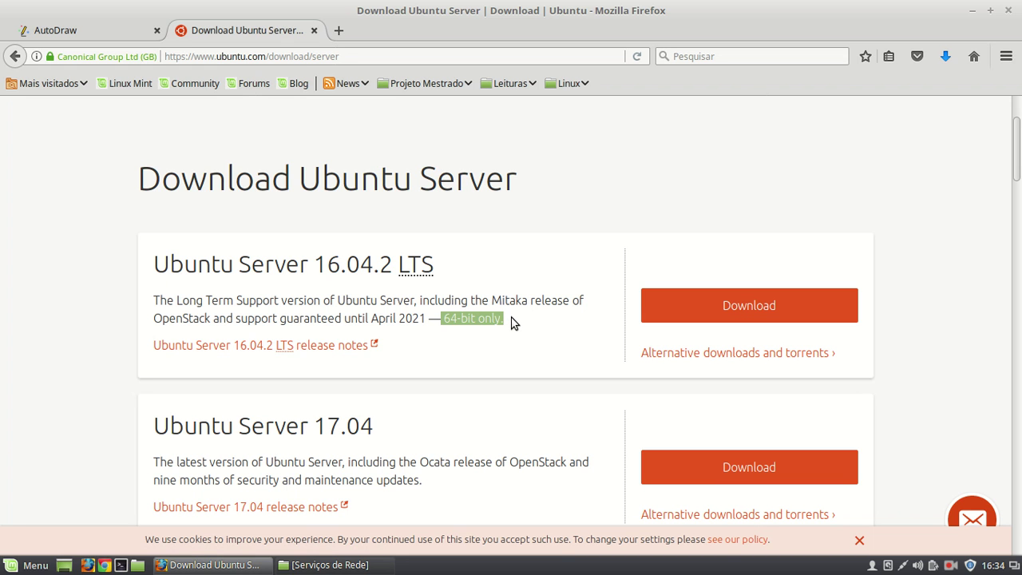
left_click(450, 318)
left_click_drag(444, 318, 502, 320)
left_click(456, 319)
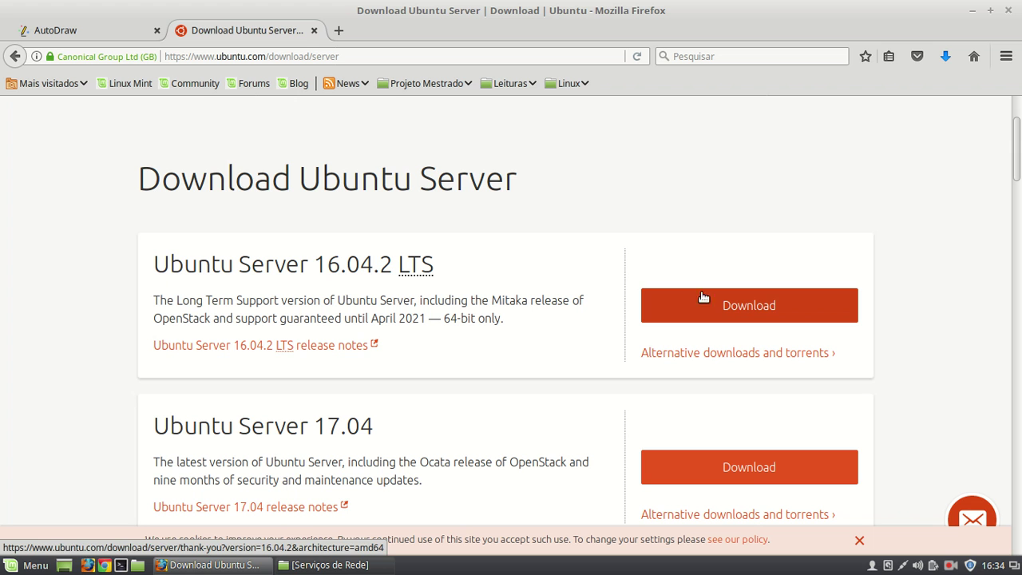
left_click_drag(440, 321, 511, 327)
left_click(510, 324)
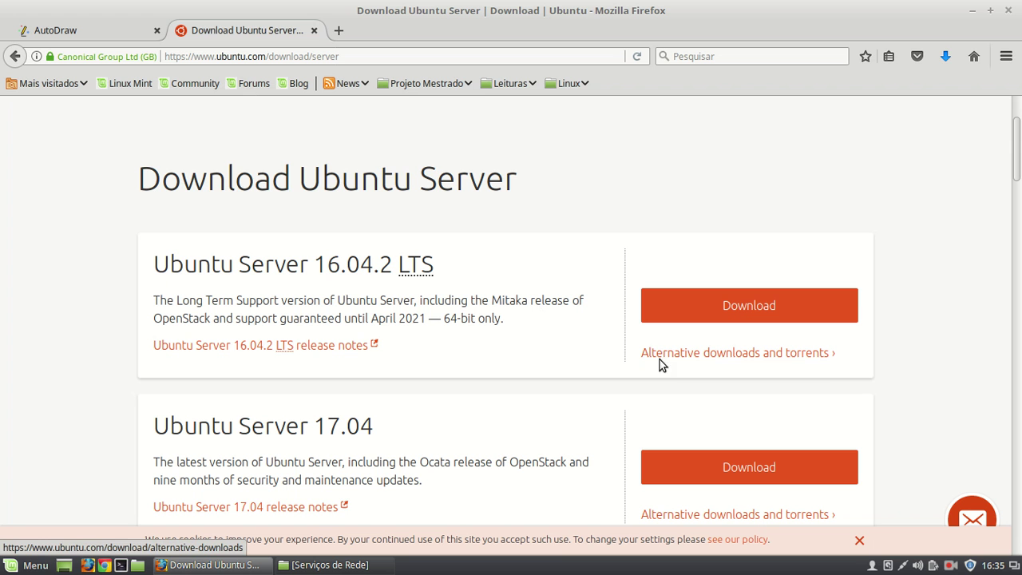
- On Alternative downloads and torrents, fetch the Ubuntu 16.04.2 Server (32-bit) torrent under BitTorrent
left_click(775, 359)
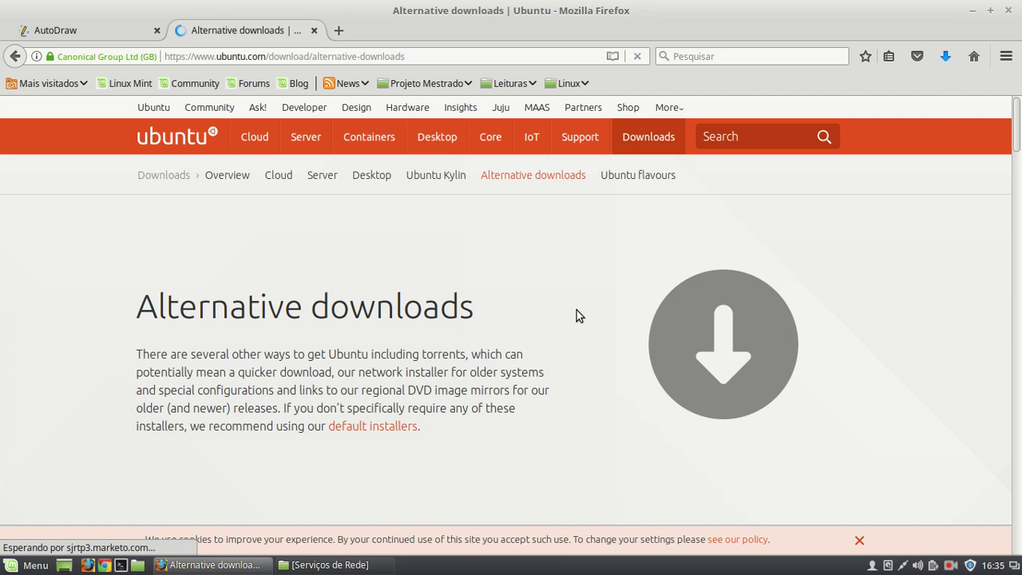
scroll(520, 300, "down", 10)
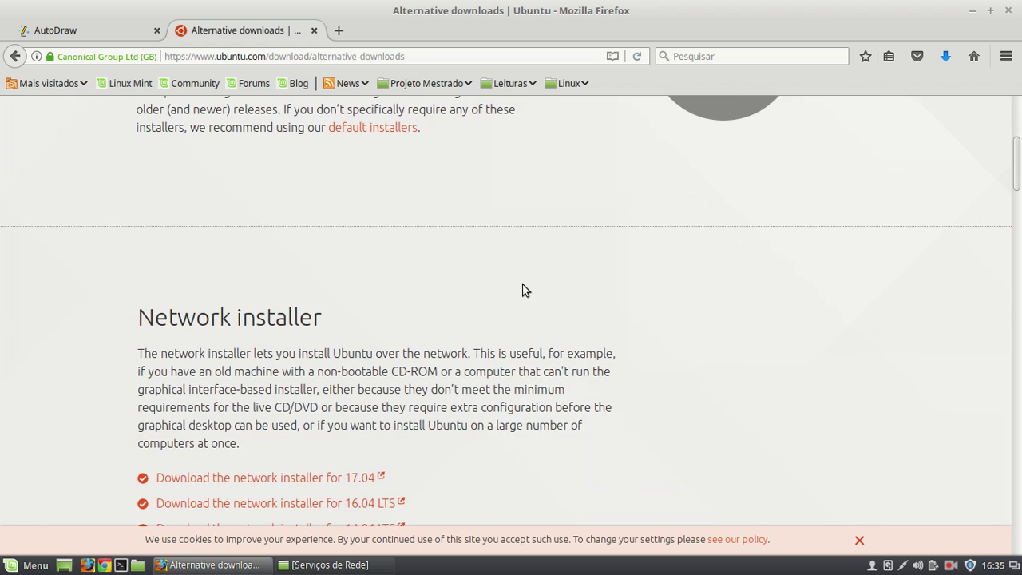
scroll(582, 279, "down", 4)
scroll(582, 279, "up", 2)
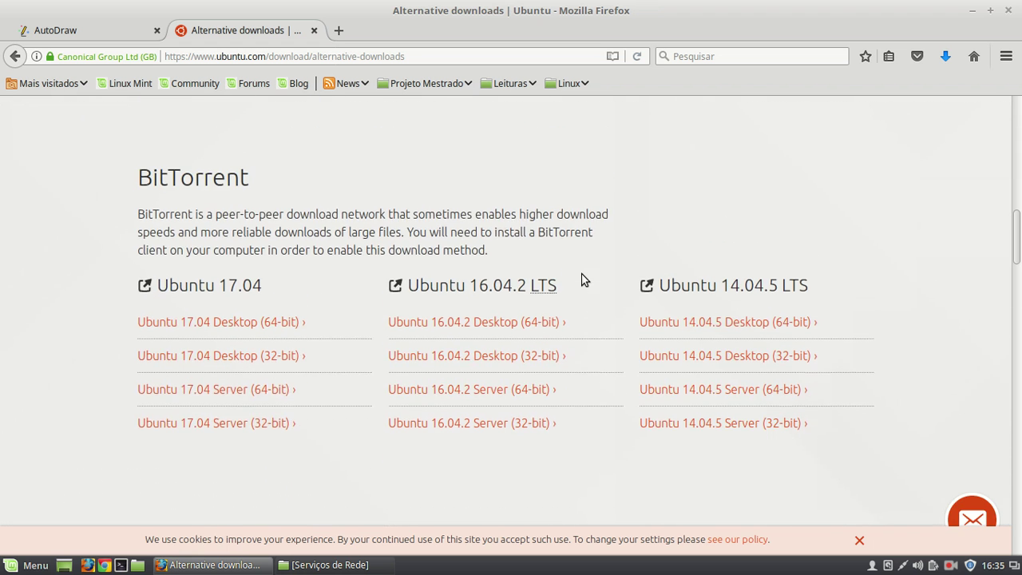
left_click_drag(135, 180, 288, 193)
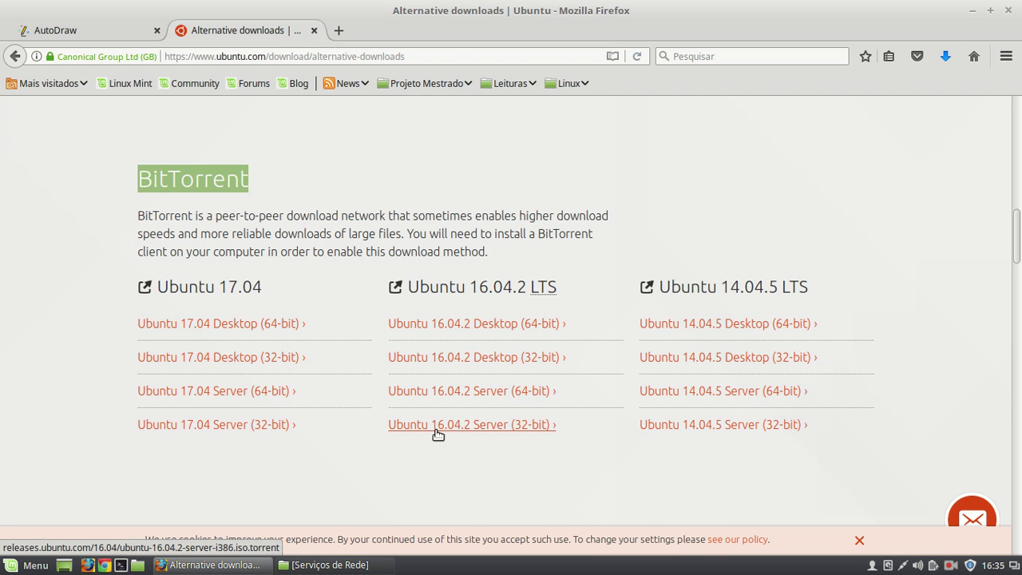
left_click(527, 430)
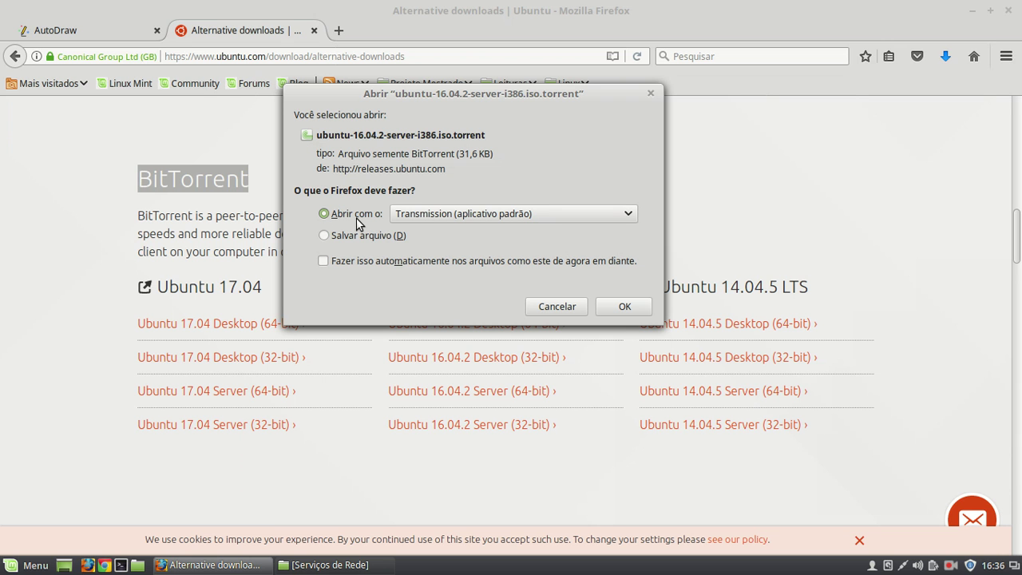
- Open the torrent with Transmission and add it, starting the ubuntu-16.04.2-server-i386.iso download
left_click(624, 306)
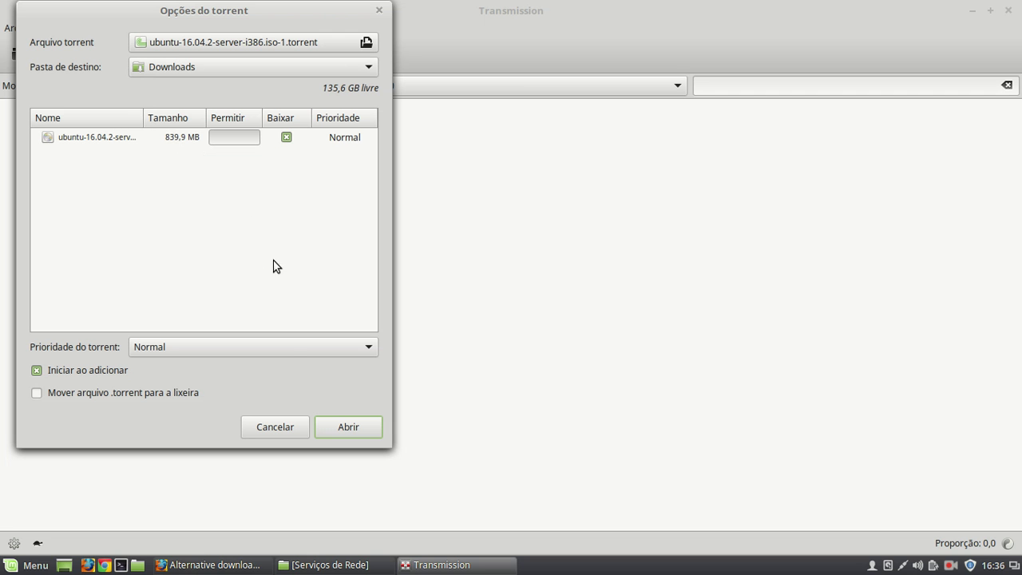
left_click(354, 426)
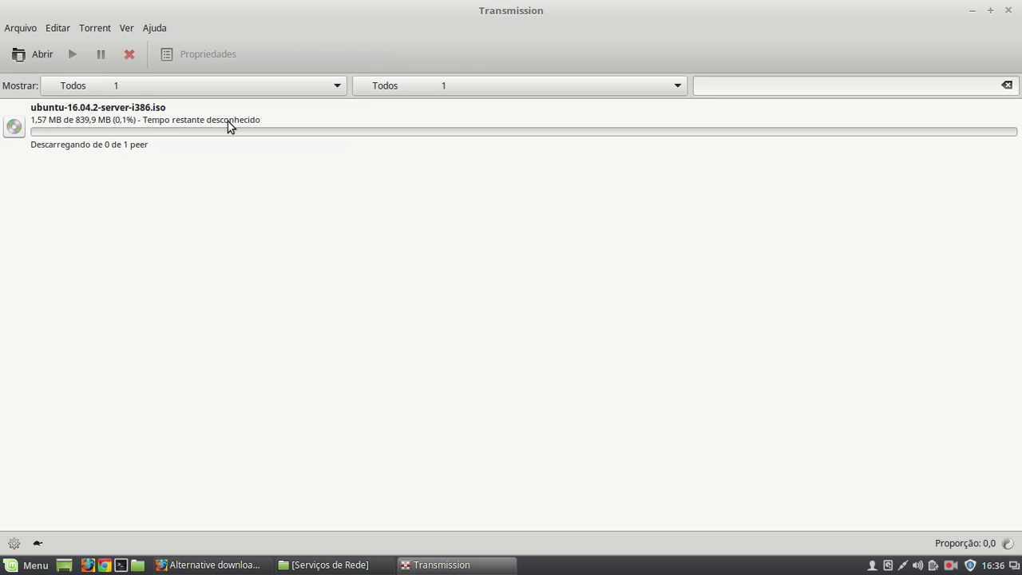
left_click(180, 134)
left_click(219, 217)
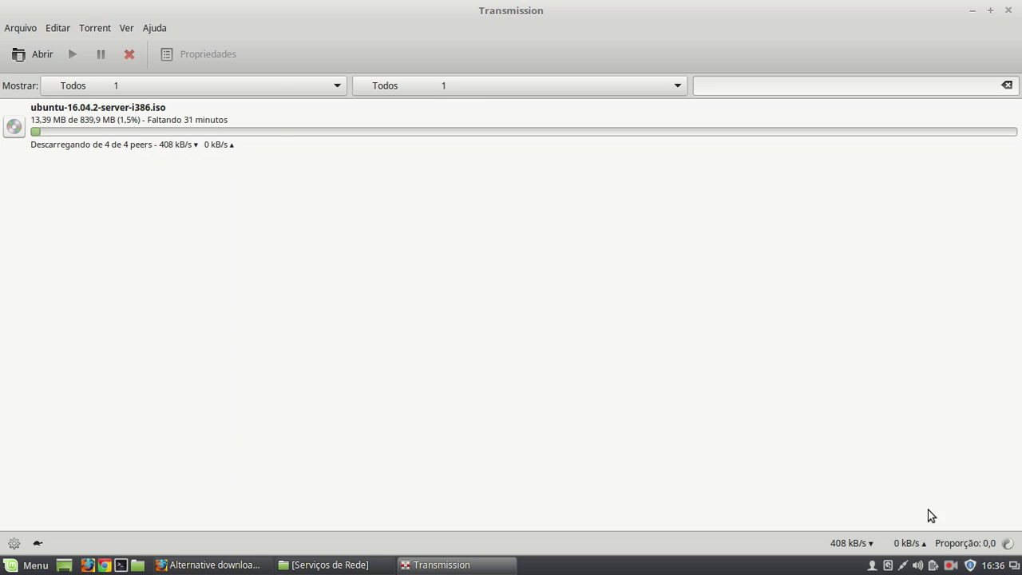
left_click(955, 563)
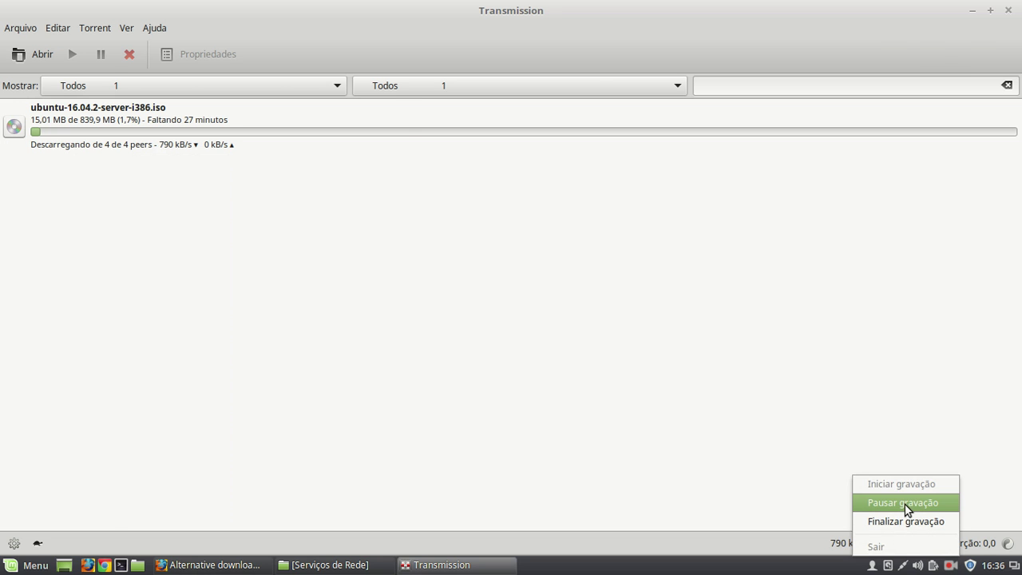
- Launch VirtualBox from the Acessórios section of the Mint Menu
left_click(903, 503)
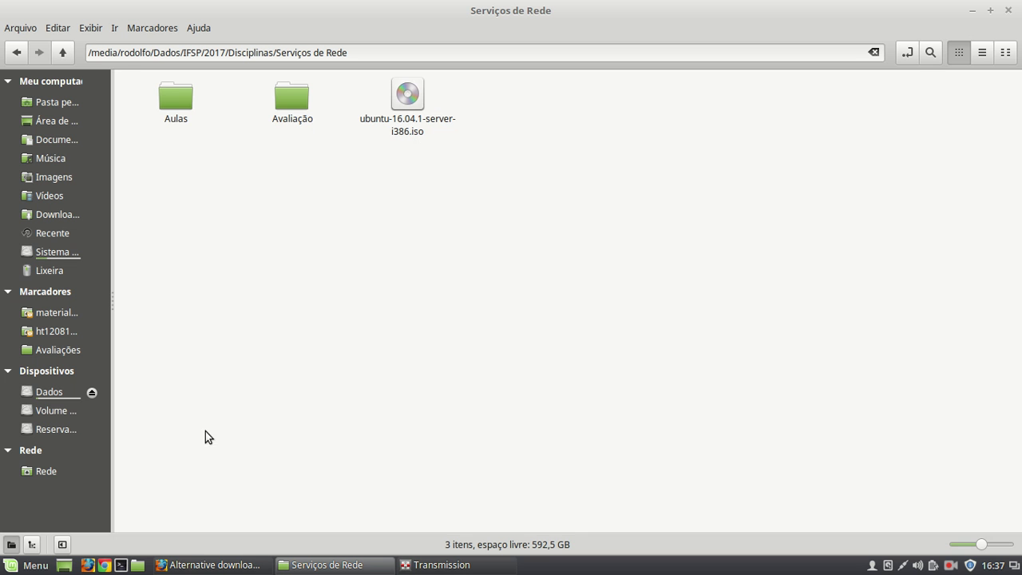
left_click(31, 565)
mouse_move(159, 198)
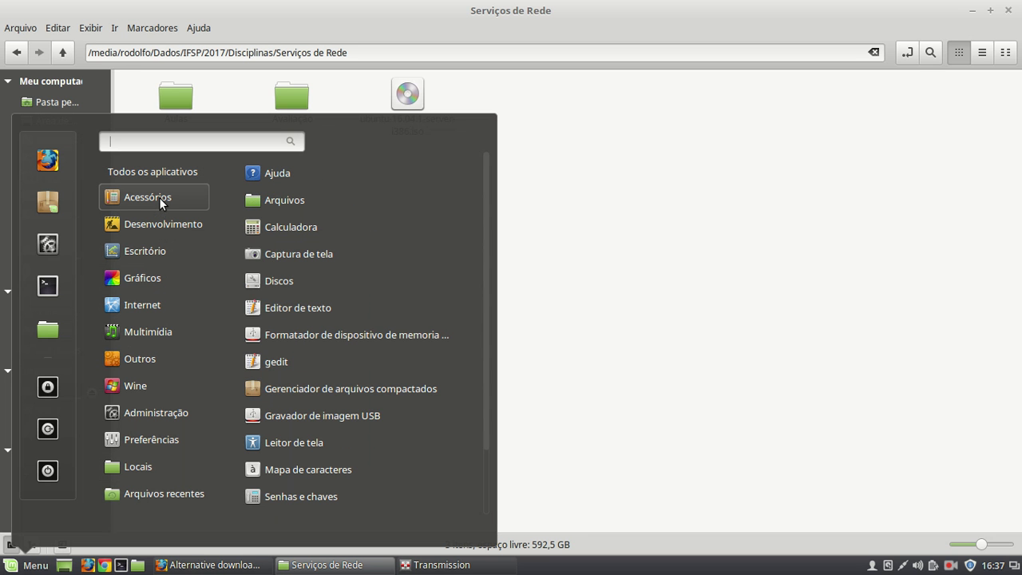
scroll(351, 313, "down", 2)
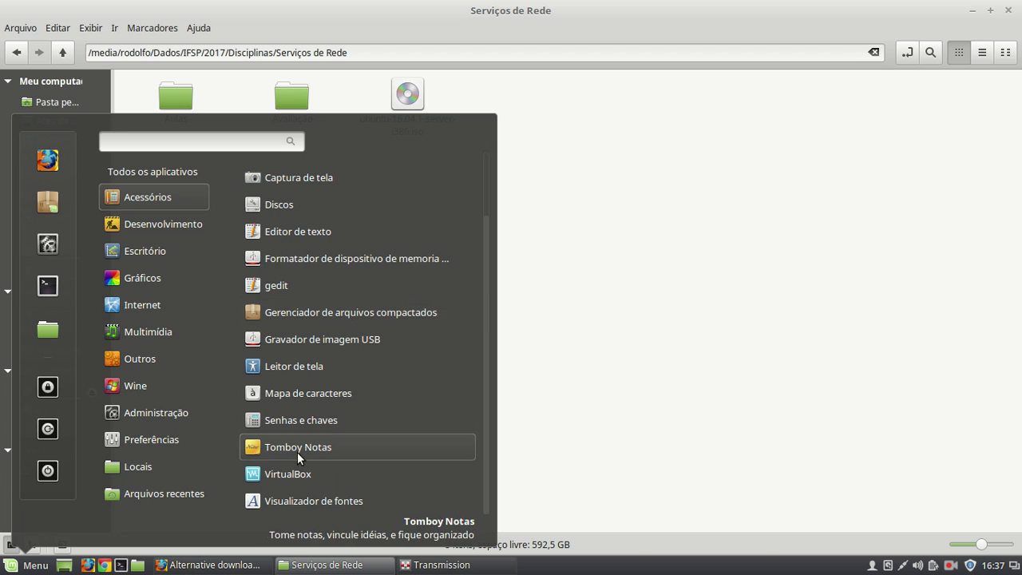
left_click(289, 475)
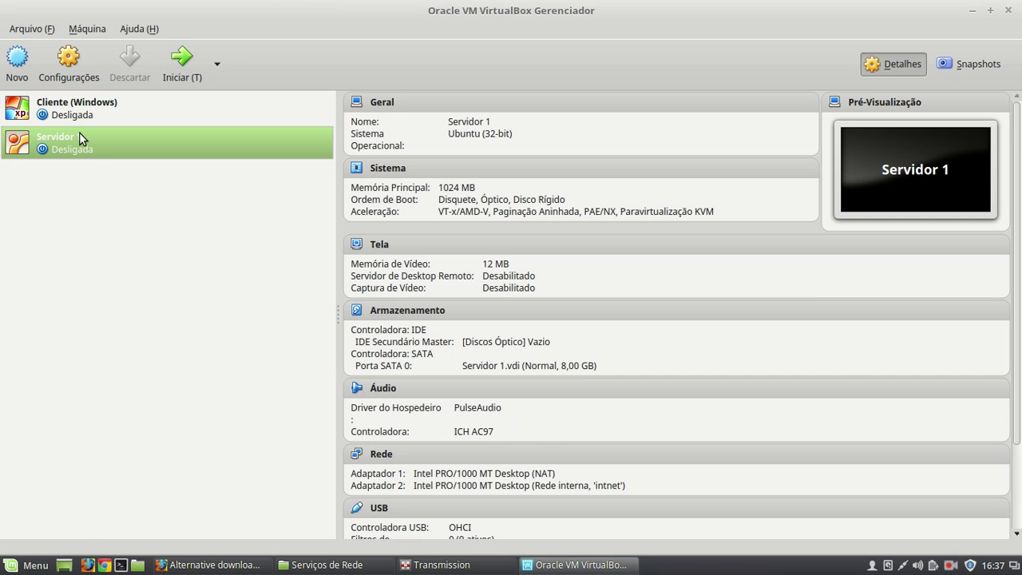
- Remove Cliente (Windows) and then Servidor 1 with Remover, choosing 'Remover apenas' each time
left_click(80, 100)
right_click(80, 101)
left_click(133, 151)
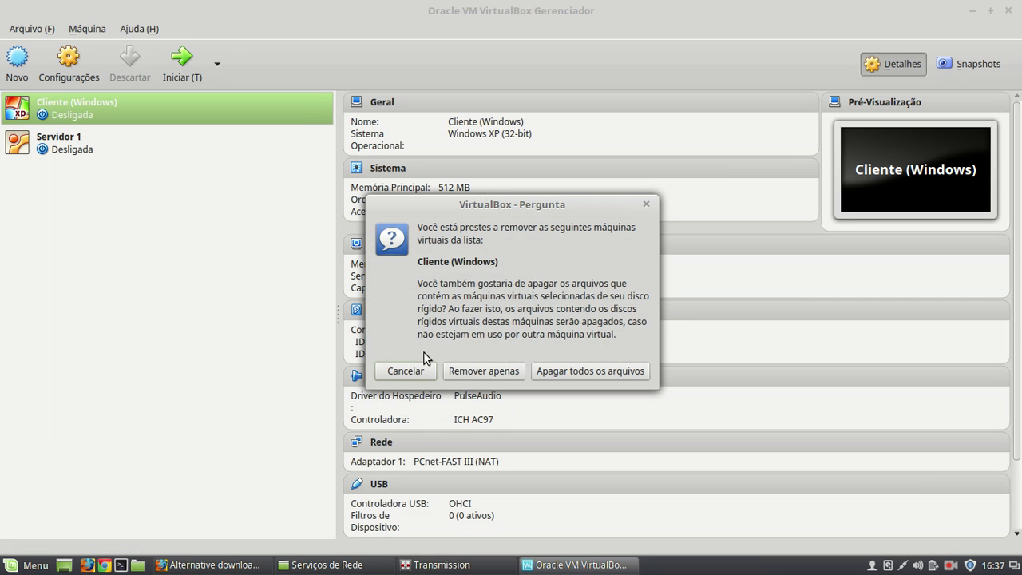
left_click(468, 372)
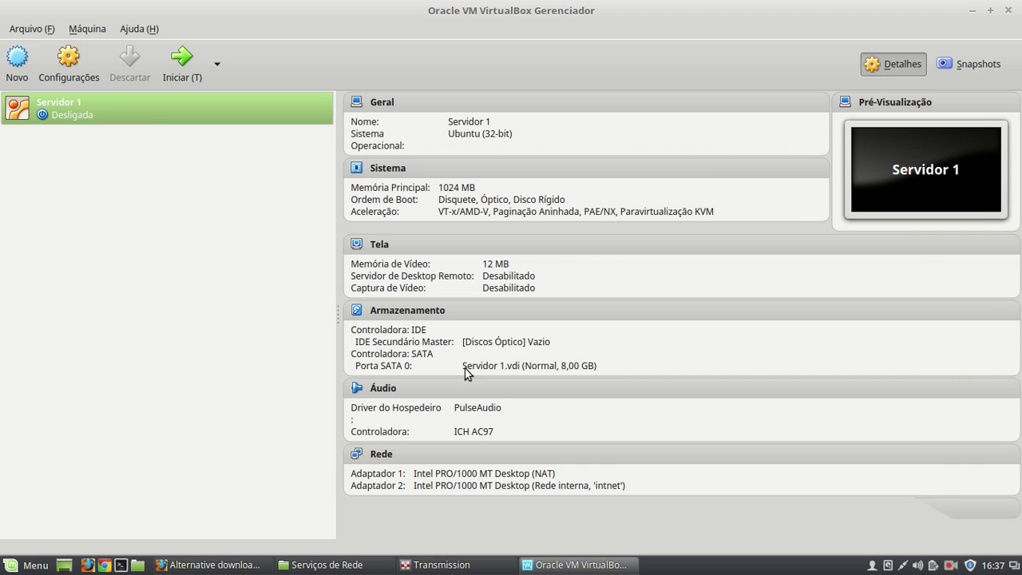
right_click(102, 105)
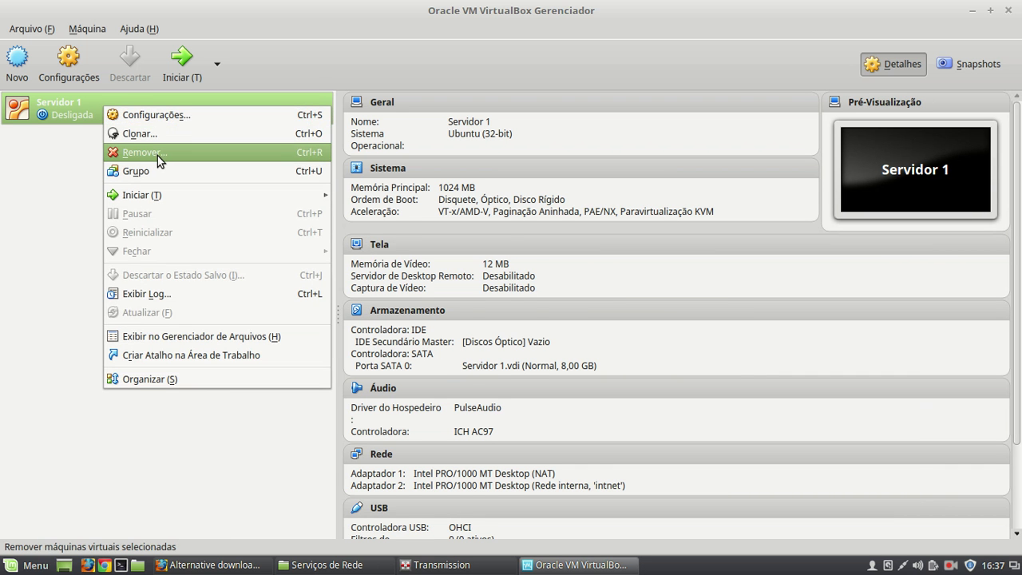
left_click(157, 156)
left_click(471, 371)
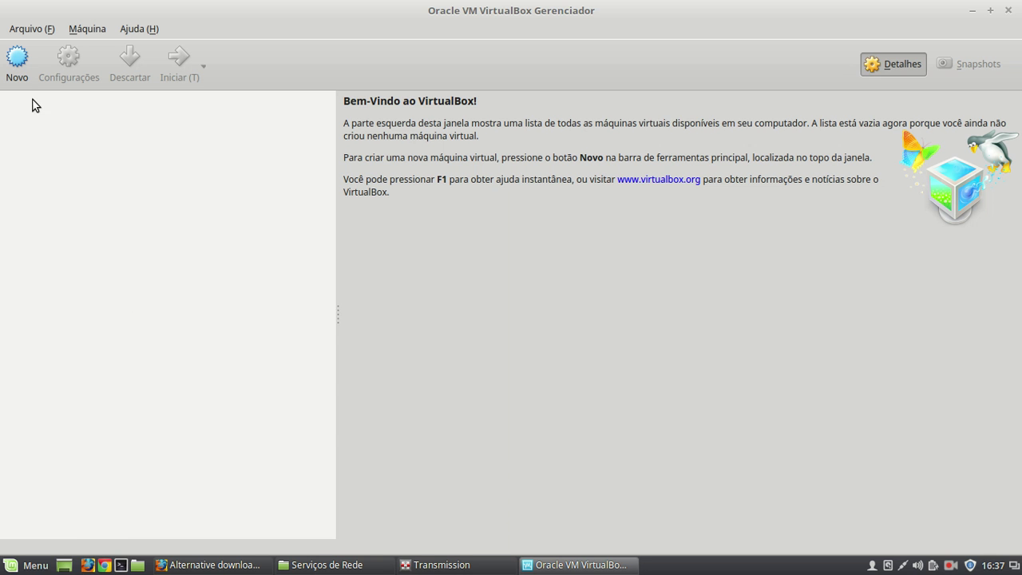
- Start a new VM named 'Servidor Proxy (Ubuntu)', type Linux, version Ubuntu (32-bit)
left_click(17, 65)
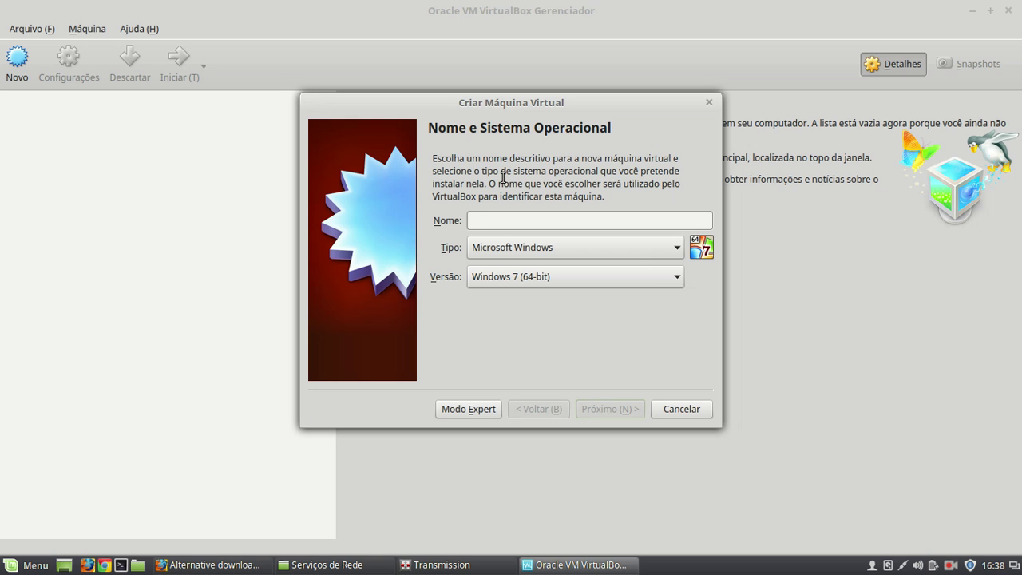
type("U")
key("BackSpace")
type("Servidor ")
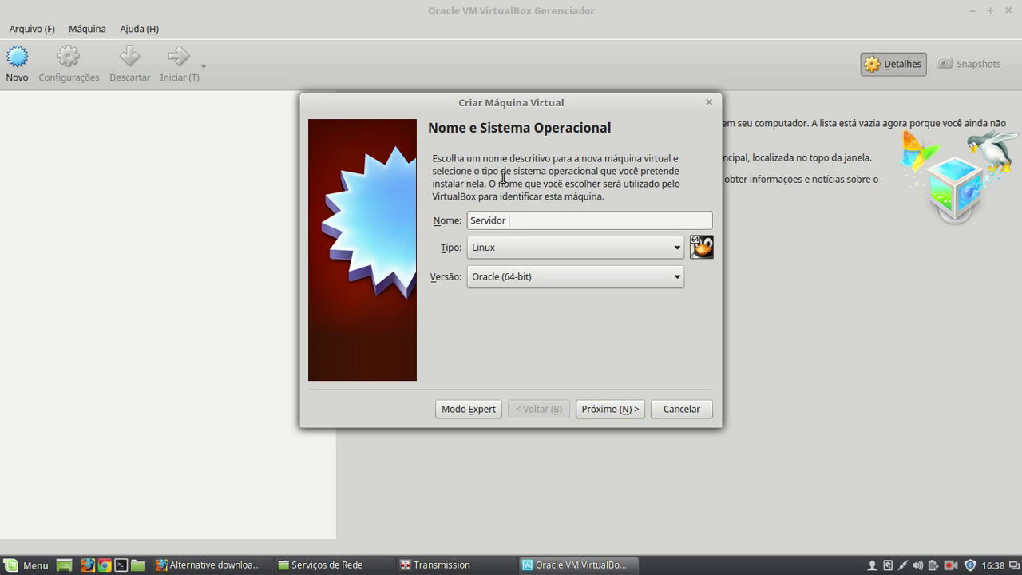
type("Proxy (Ubuntu)")
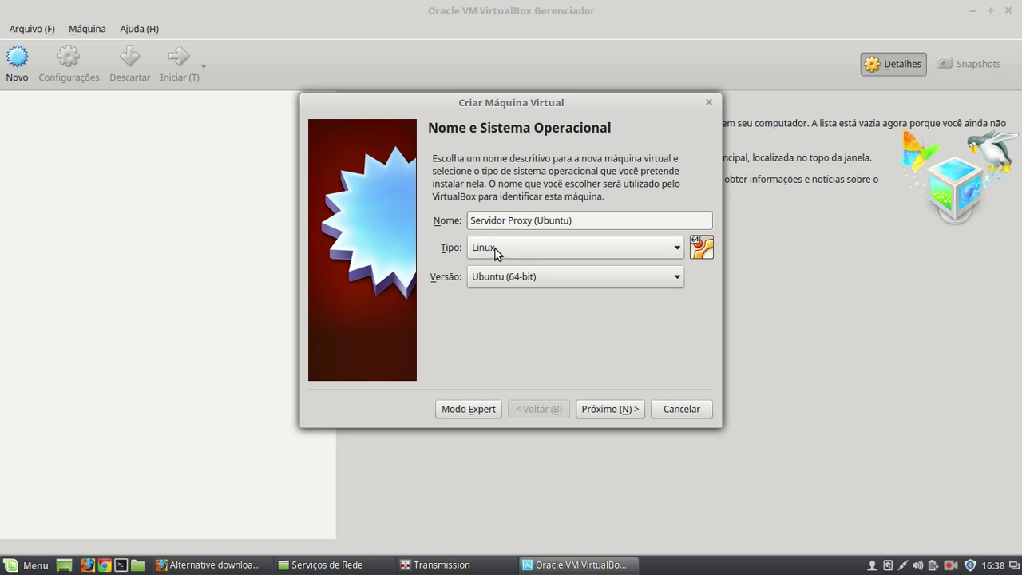
left_click(508, 283)
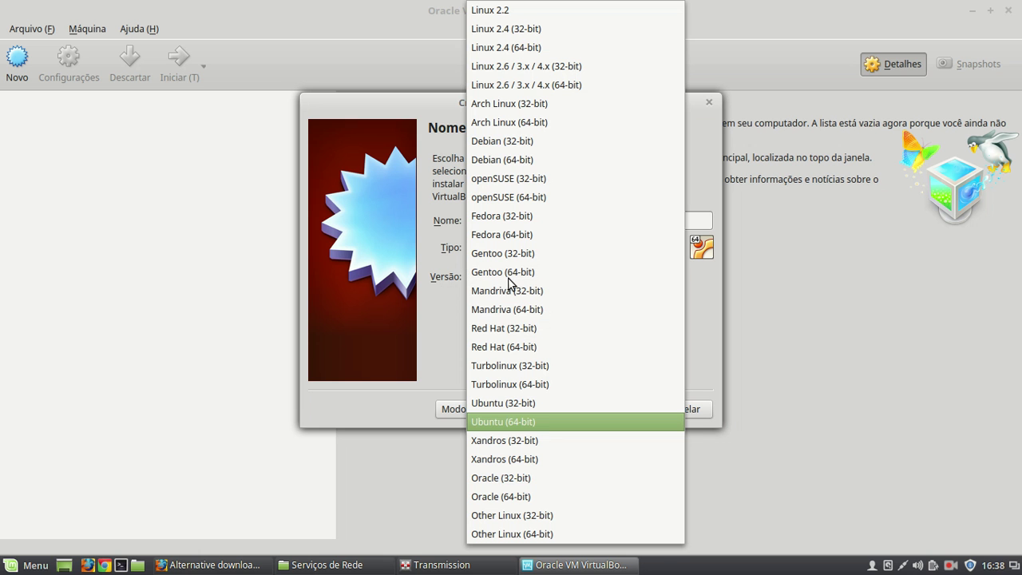
left_click(519, 402)
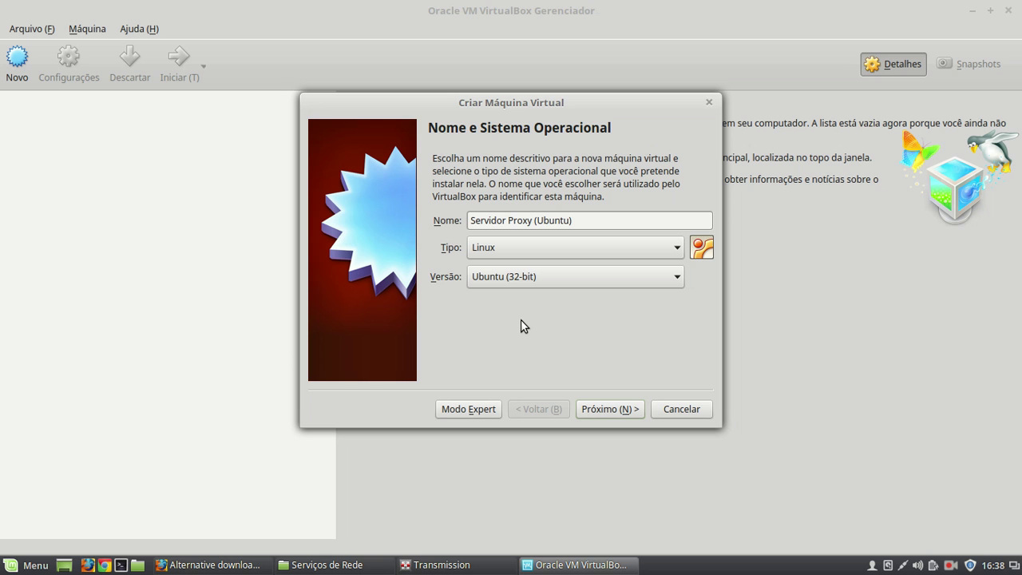
- Set the memory to 1024 MB and choose to create a new virtual hard disk now
left_click(607, 411)
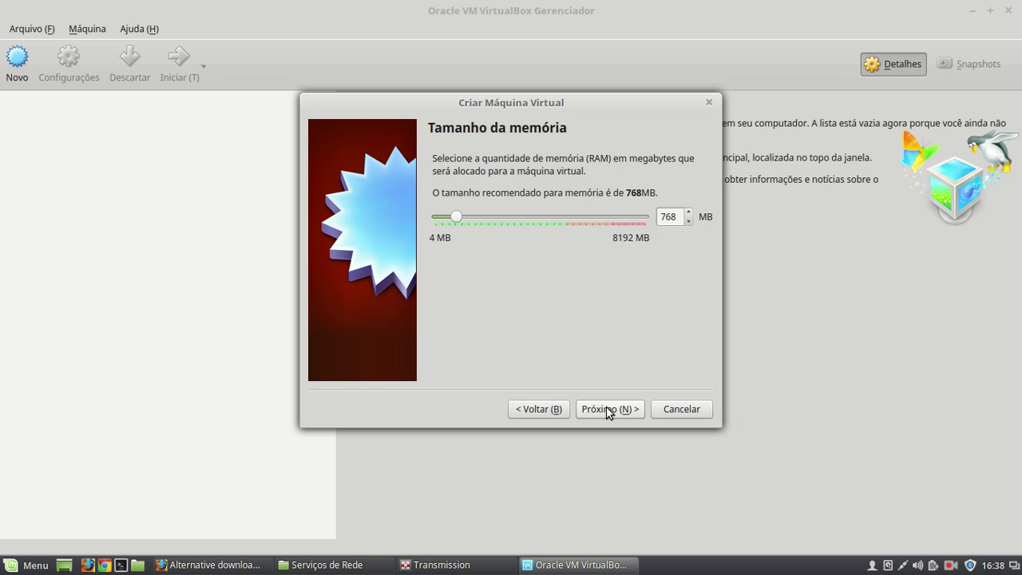
double_click(668, 219)
type("1024")
left_click(623, 411)
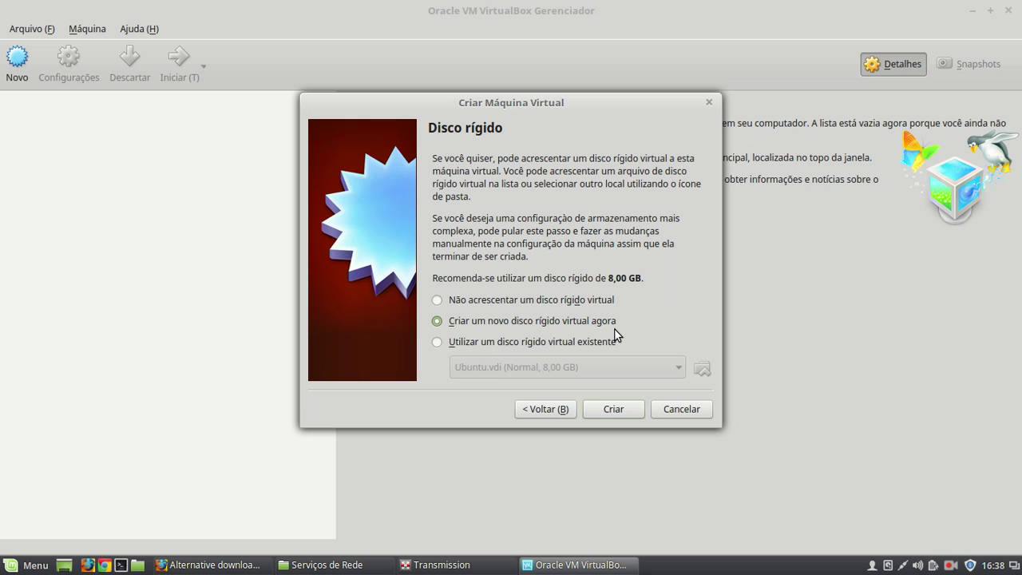
left_click(614, 410)
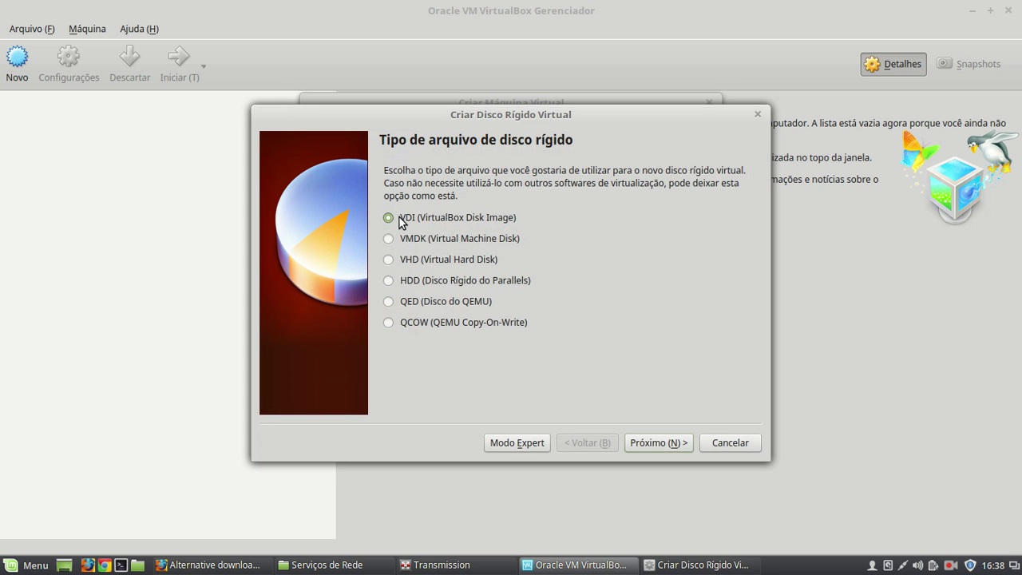
- Create a dynamically allocated 8,00 GB VDI disk to finish the machine
left_click(677, 445)
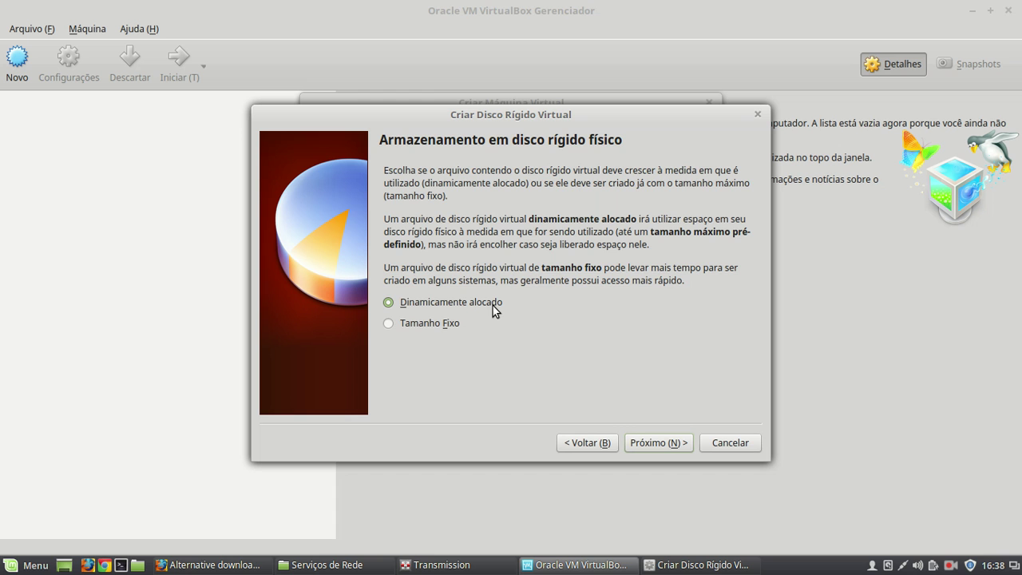
left_click(643, 440)
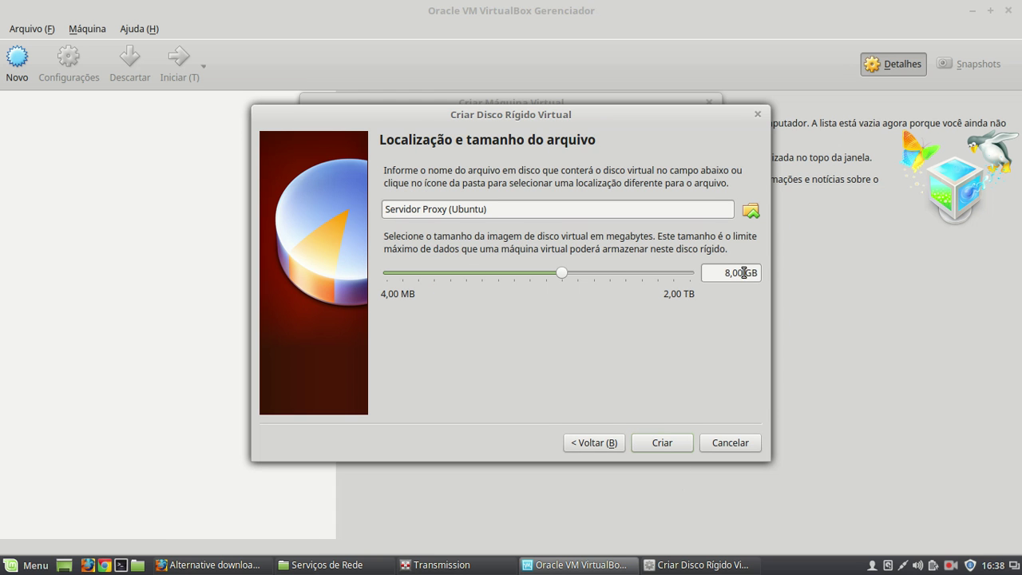
left_click(663, 443)
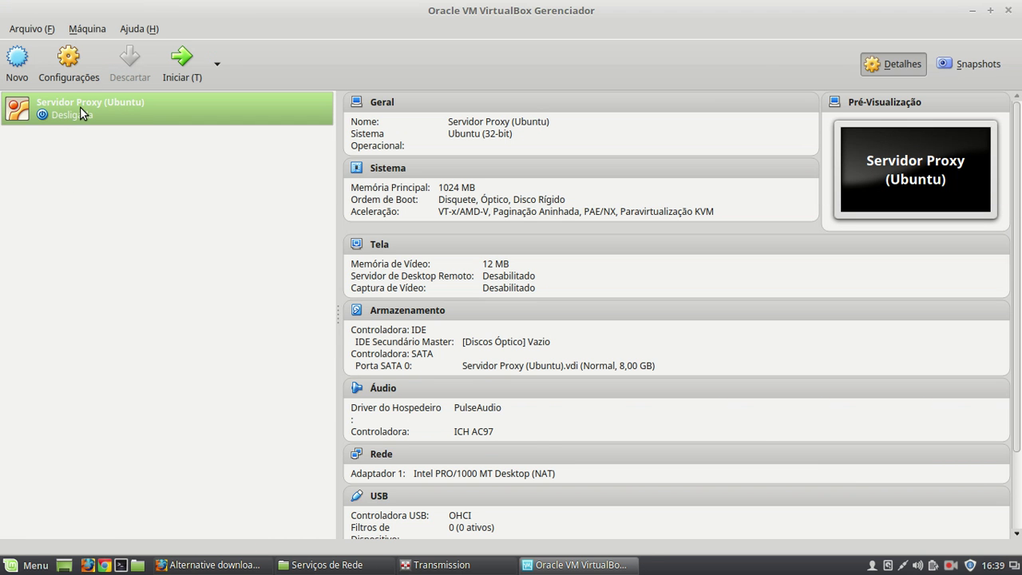
- Start Servidor Proxy (Ubuntu) and browse for a disc image in the boot disk dialog
double_click(80, 107)
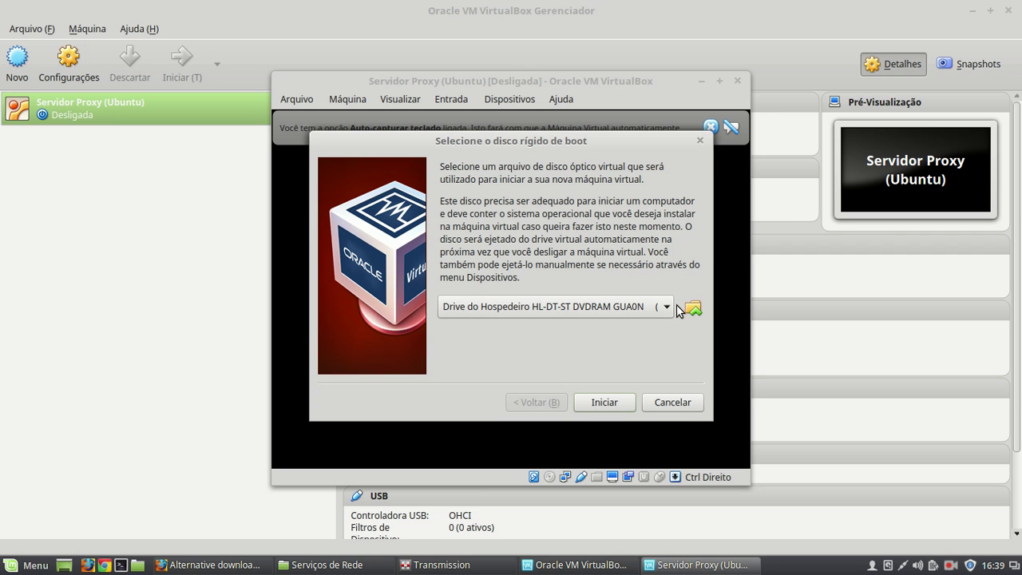
left_click(582, 310)
left_click(581, 304)
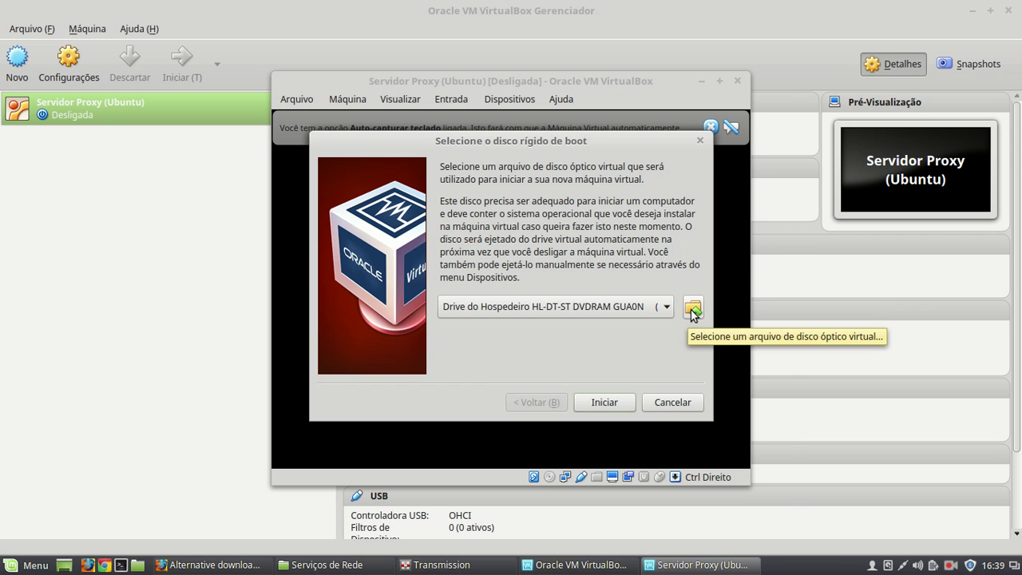
left_click(693, 309)
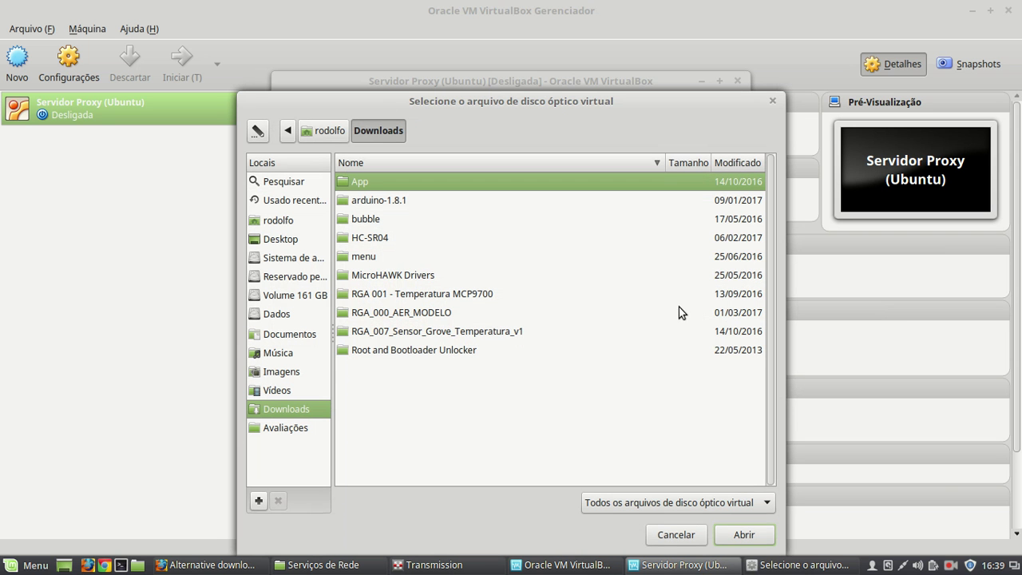
- Pick ubuntu-16.04.1-server-i386.iso from Dados > IFSP > 2017 > Disciplinas > Serviços de Rede
left_click(271, 317)
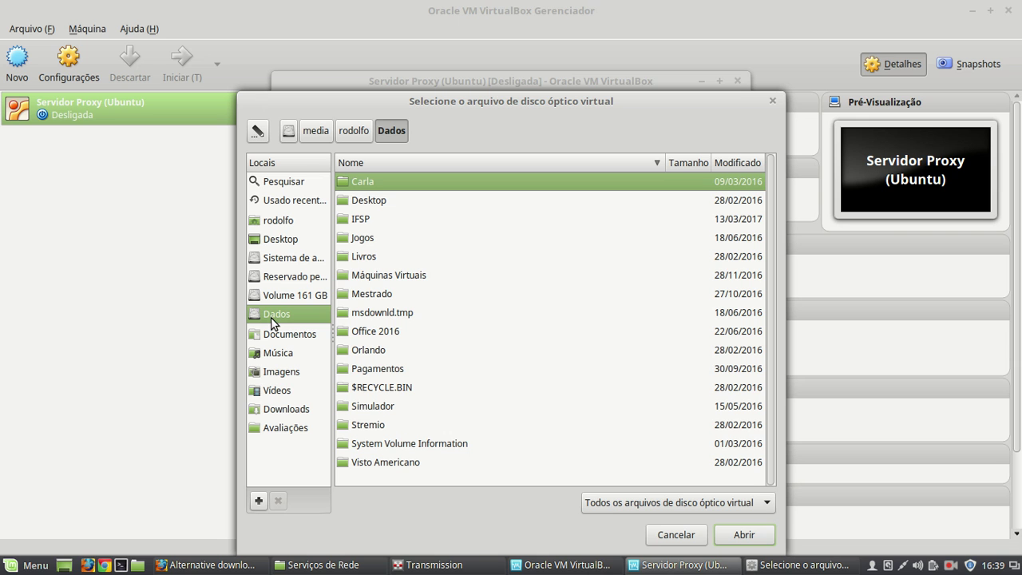
double_click(368, 219)
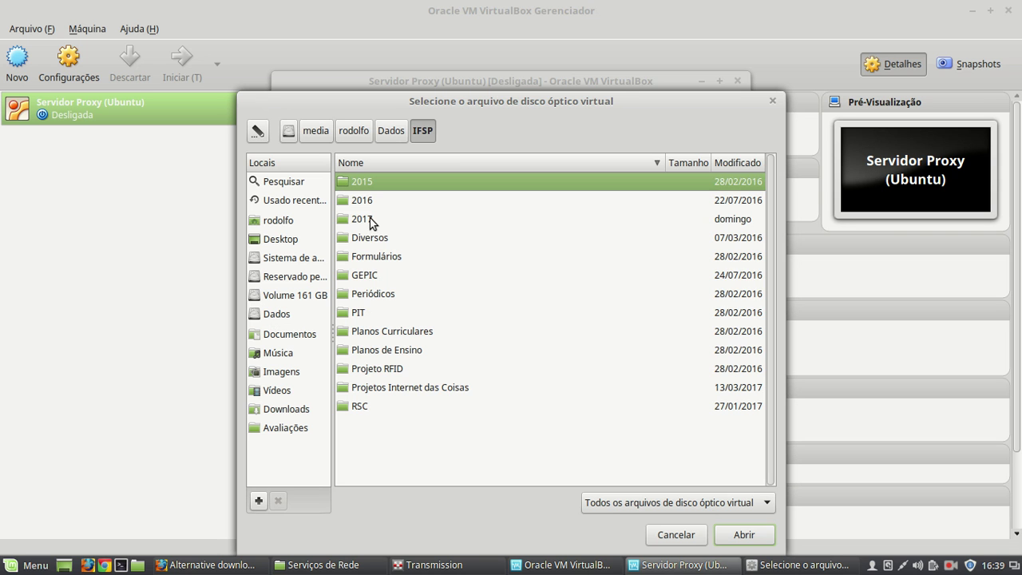
double_click(370, 219)
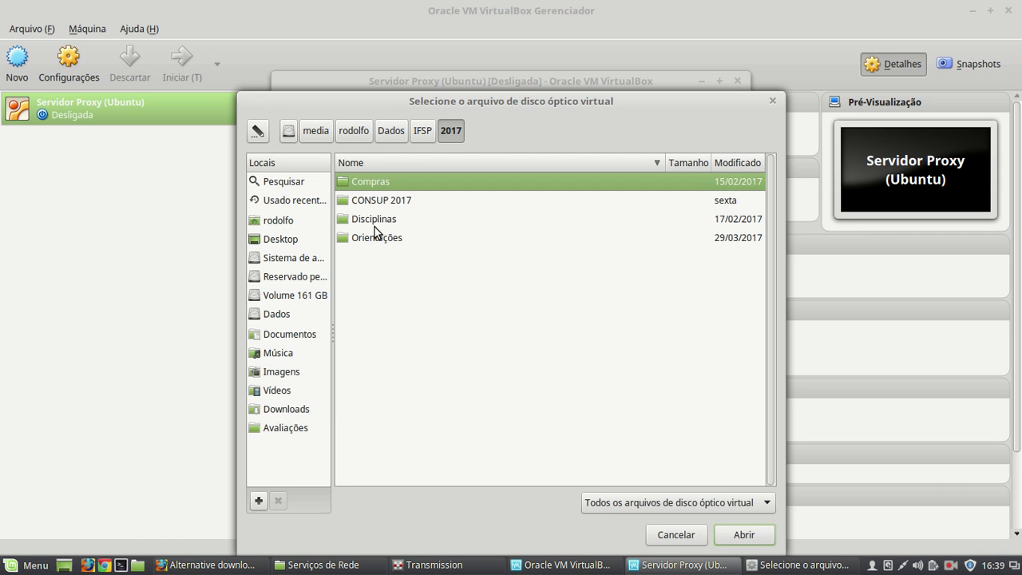
double_click(374, 223)
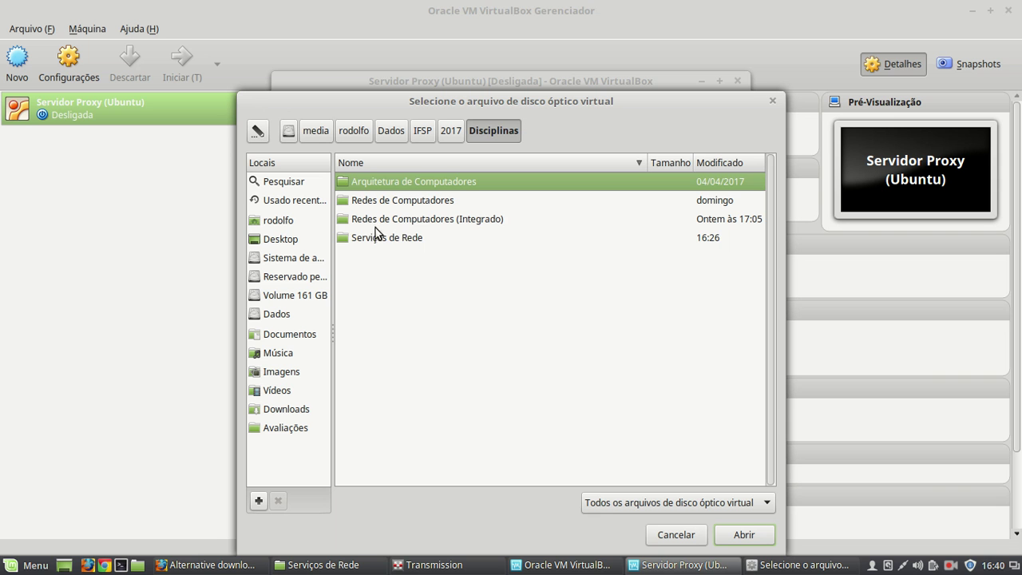
double_click(375, 238)
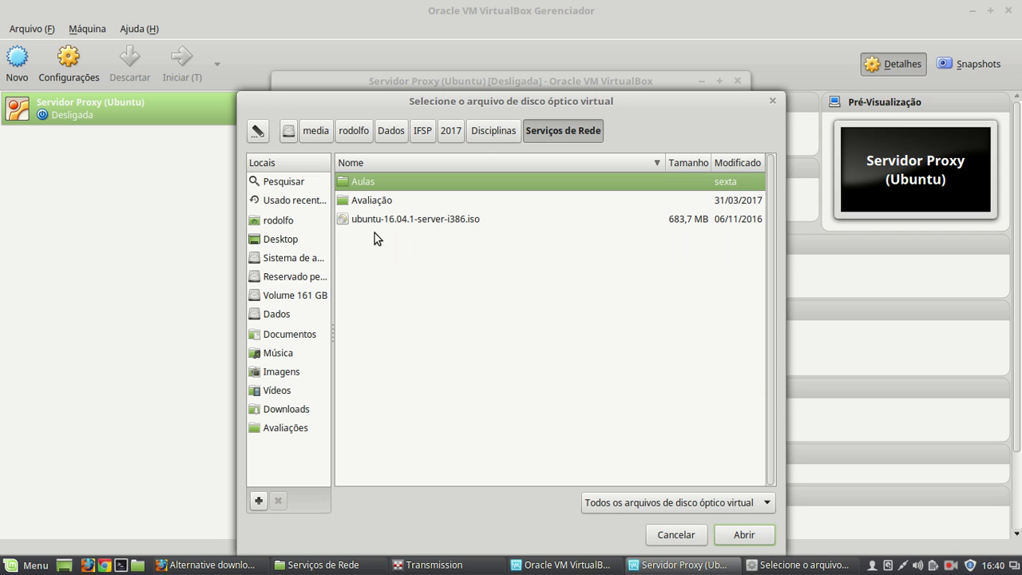
left_click(393, 220)
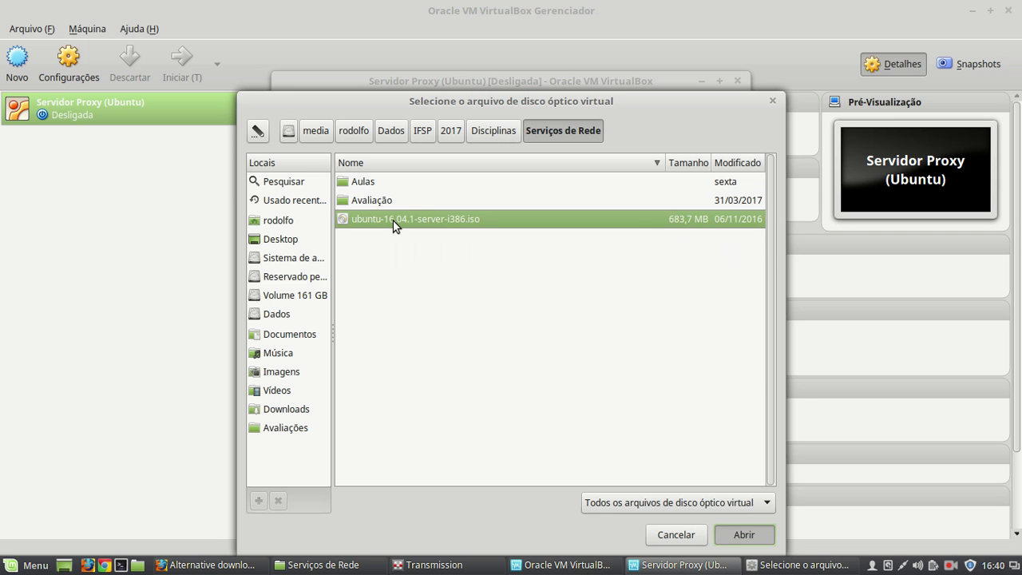
double_click(393, 221)
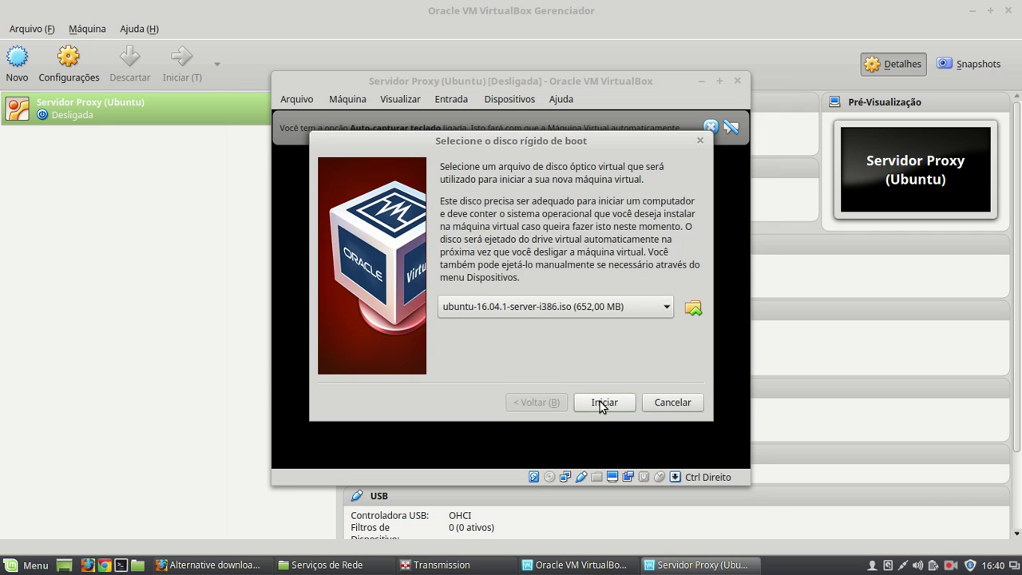
- Boot the Servidor Proxy (Ubuntu) VM from the Ubuntu server disc in a maximized window
left_click(602, 403)
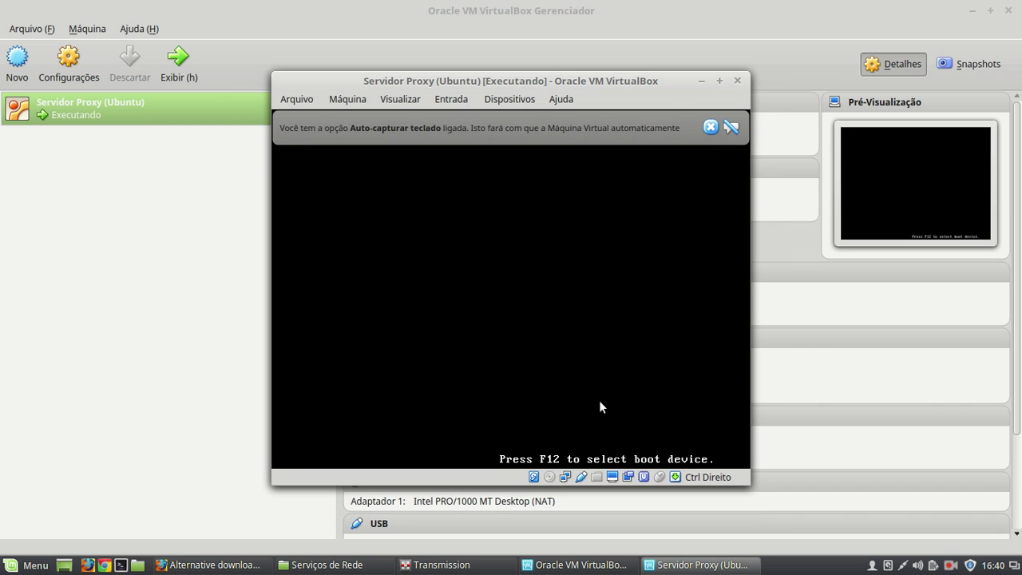
left_click(716, 81)
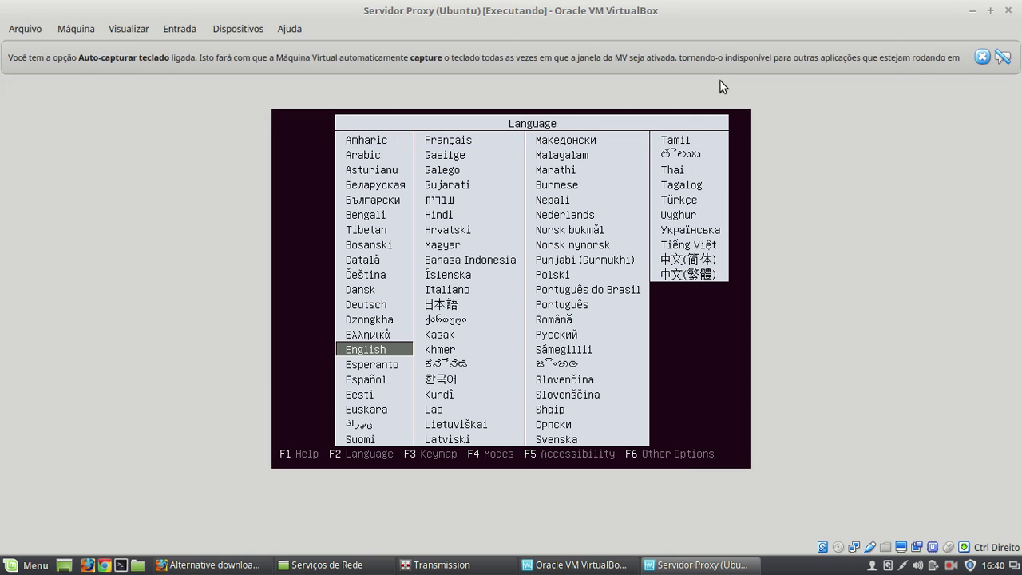
left_click(980, 56)
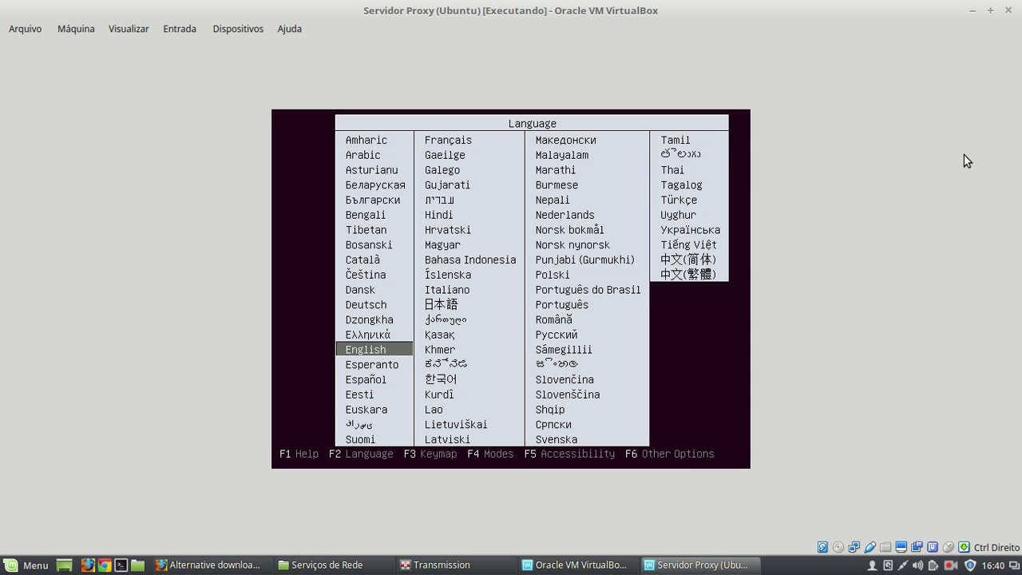
- Pick Português do Brasil from the installer's language list
key("Up")
key("Right")
key("Up")
key("Right")
key("Right")
key("Left")
key("Left")
key("Right")
key("Right")
key("Right")
key("Right")
key("Left")
key("Down")
key("Down")
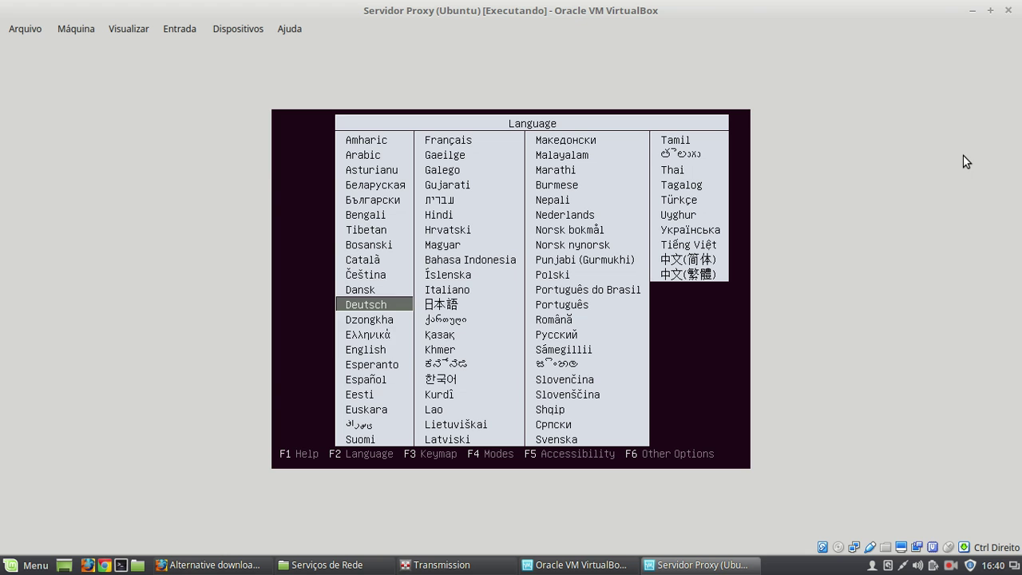
key("Down")
key("Down")
key("Down")
key("Down")
key("Down")
key("Up")
key("Up")
key("Up")
key("Up")
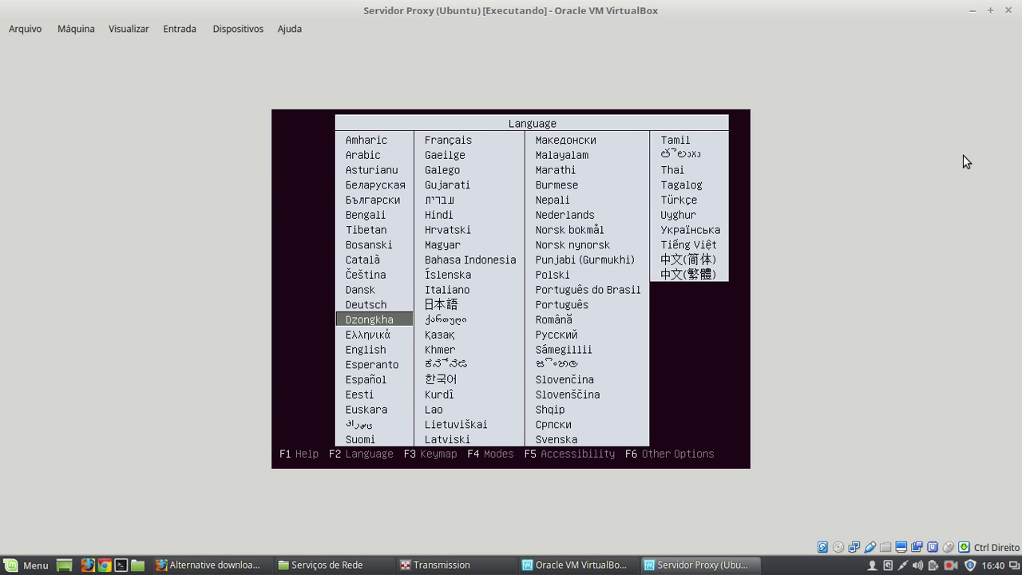
key("Up")
key("Up")
key("Up")
key("Down")
key("Right")
key("Right")
key("Return")
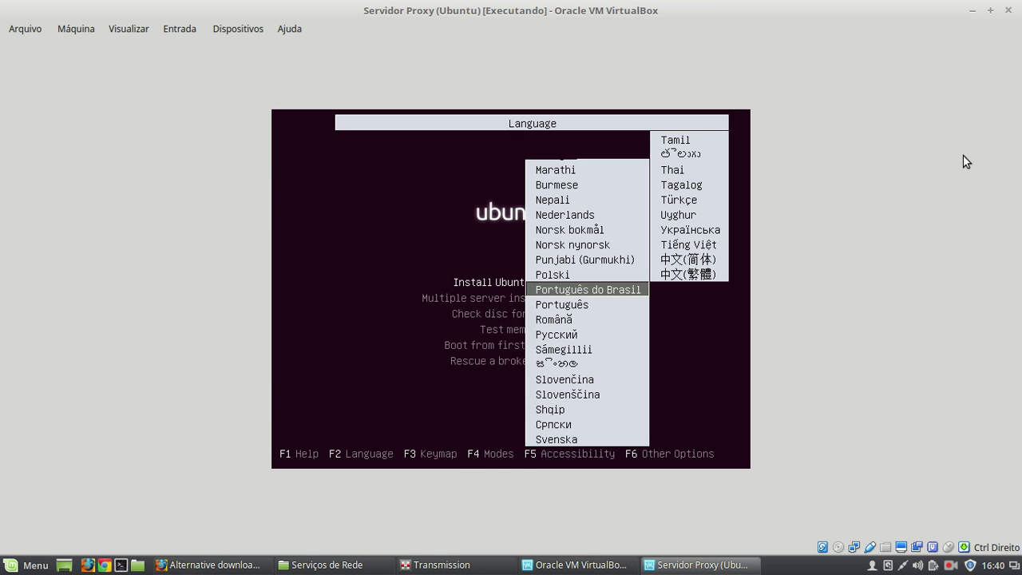
key("Return")
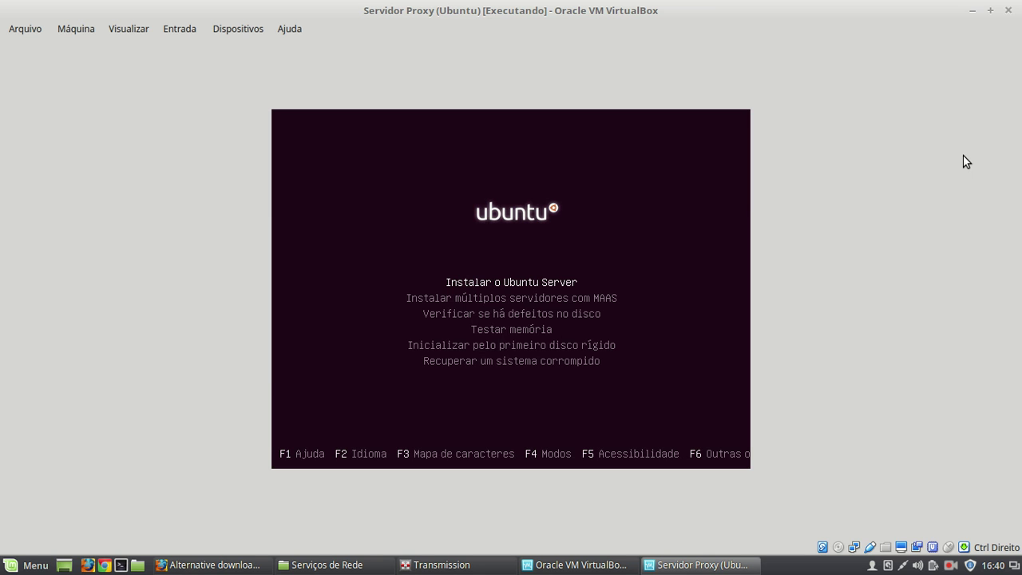
- Start the Ubuntu Server installation and continue in the chosen language
key("Return")
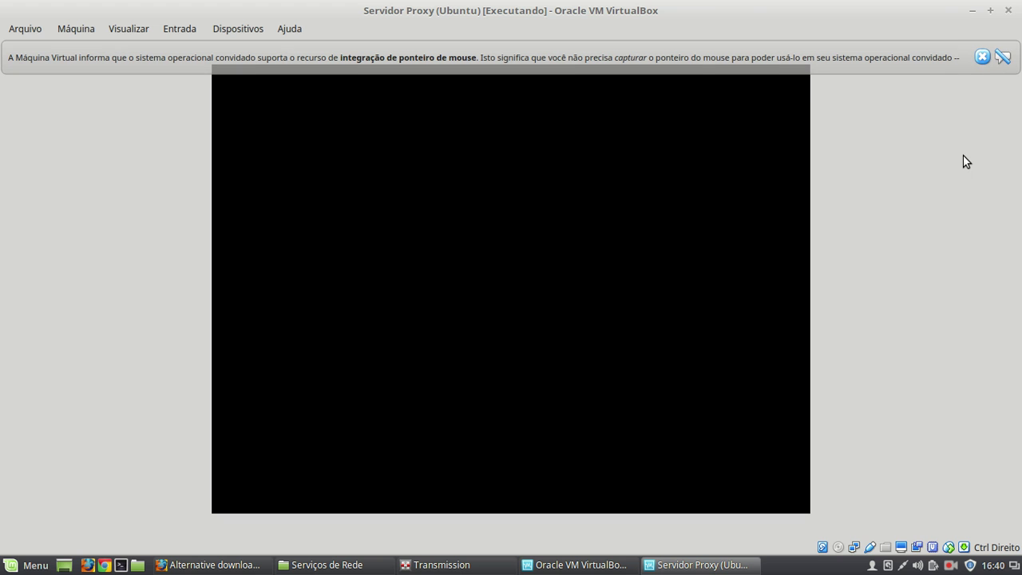
left_click(982, 57)
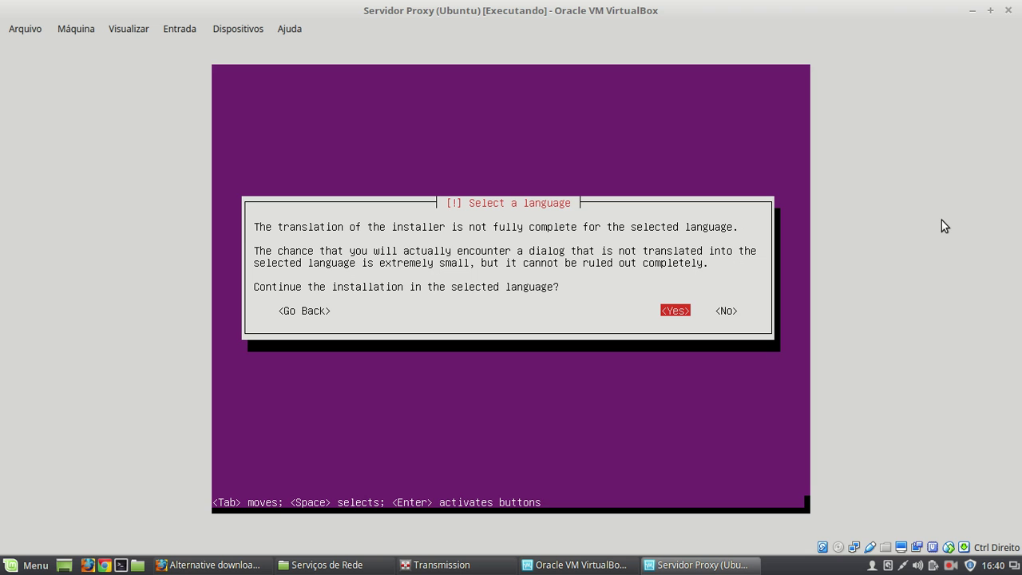
key("Return")
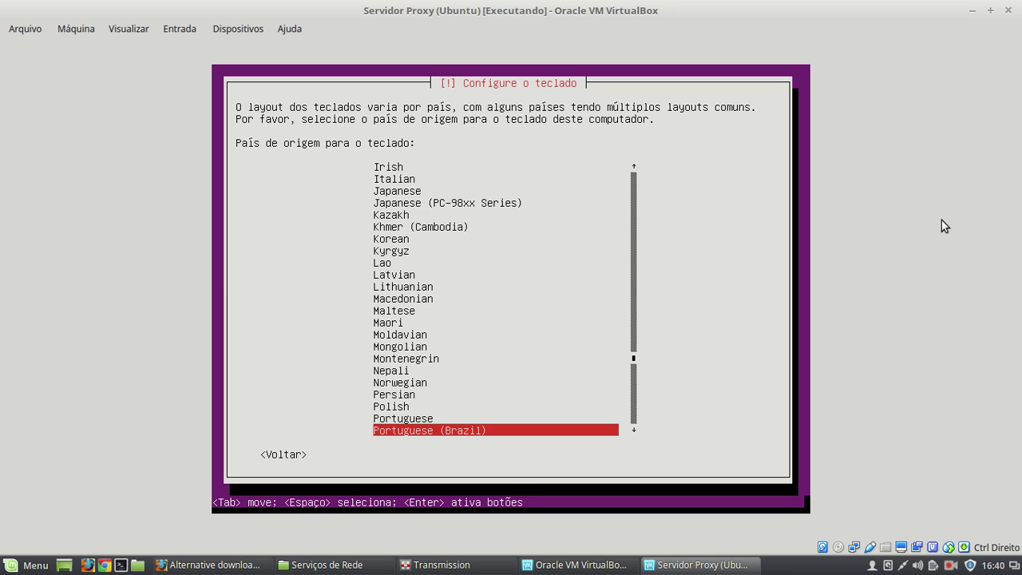
- Confirm Portuguese (Brazil) as the keyboard country and layout
key("Return")
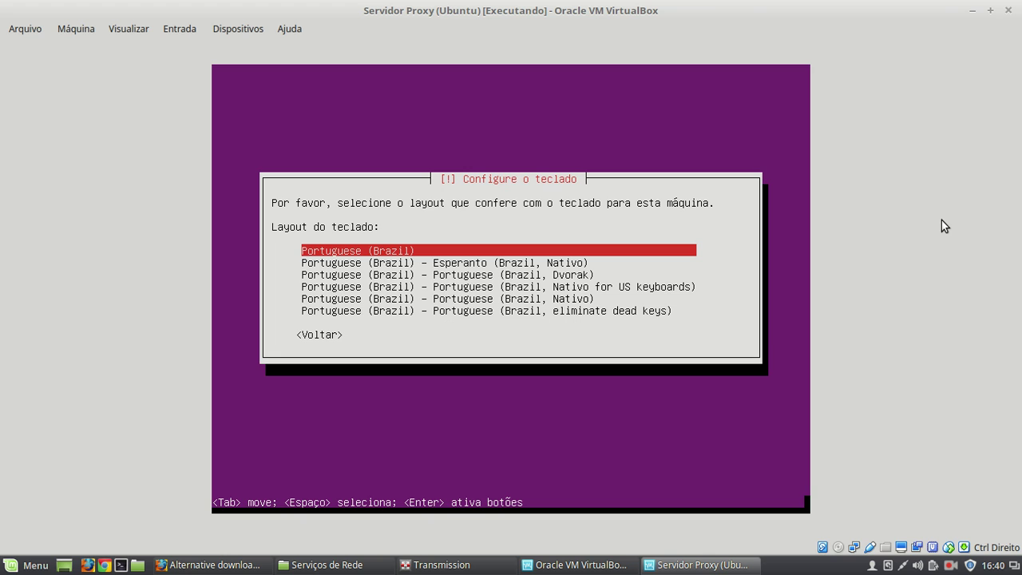
key("Return")
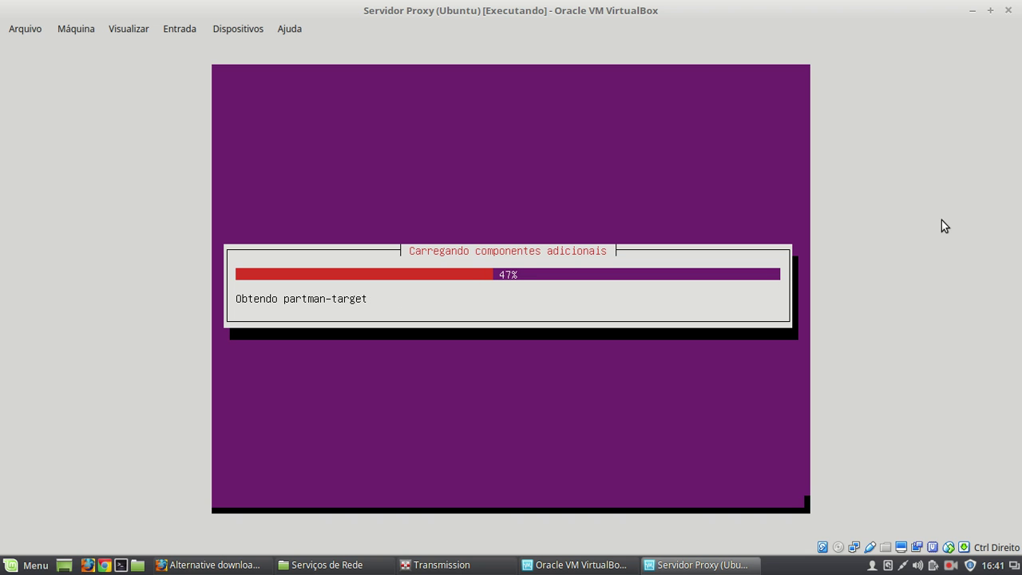
left_click(950, 565)
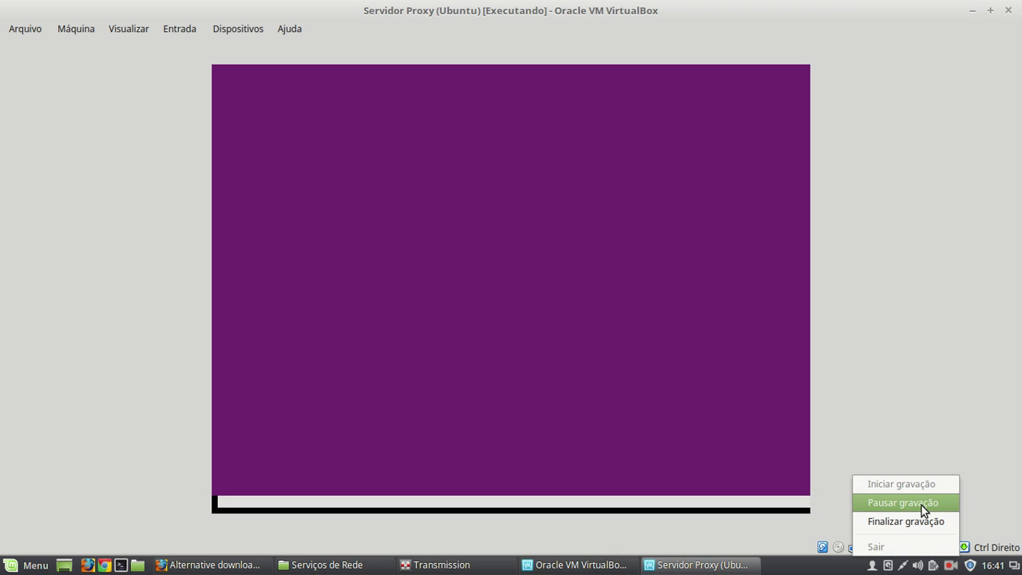
left_click(921, 505)
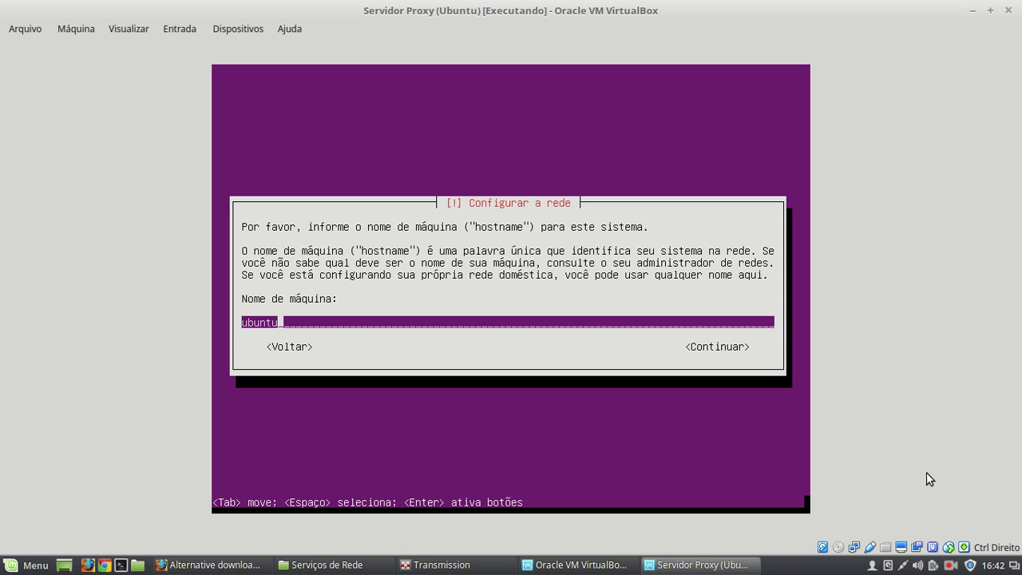
- Replace the default hostname 'ubuntu' with servidor
key("BackSpace")
key("BackSpace")
key("BackSpace")
key("BackSpace")
key("BackSpace")
key("BackSpace")
type("servidor")
key("Return")
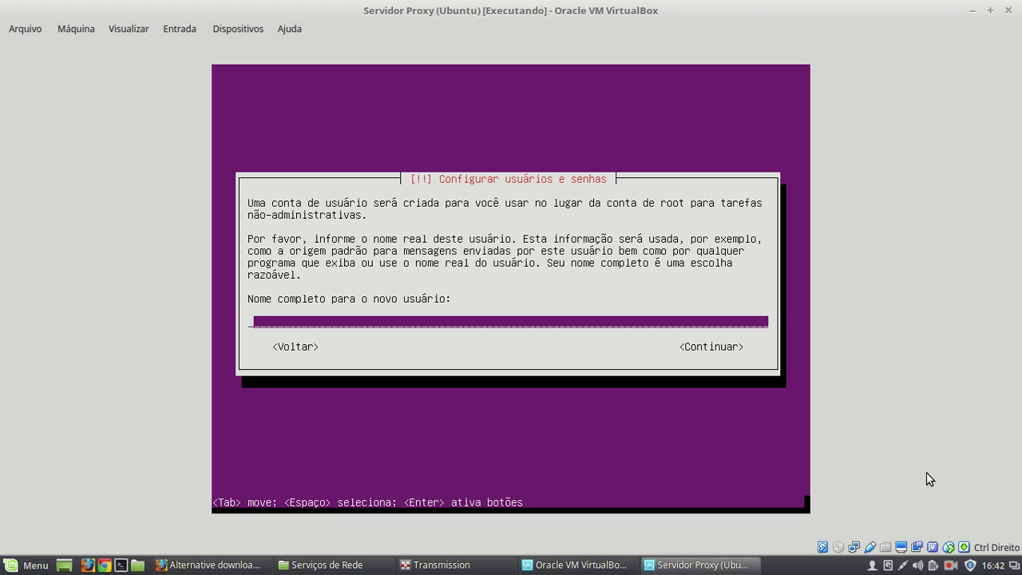
- Enter 'Aluno IFSP' as the new user's full name and accept the suggested username
type("Al")
key("BackSpace")
key("BackSpace")
type("Aluno IFSP")
key("Return")
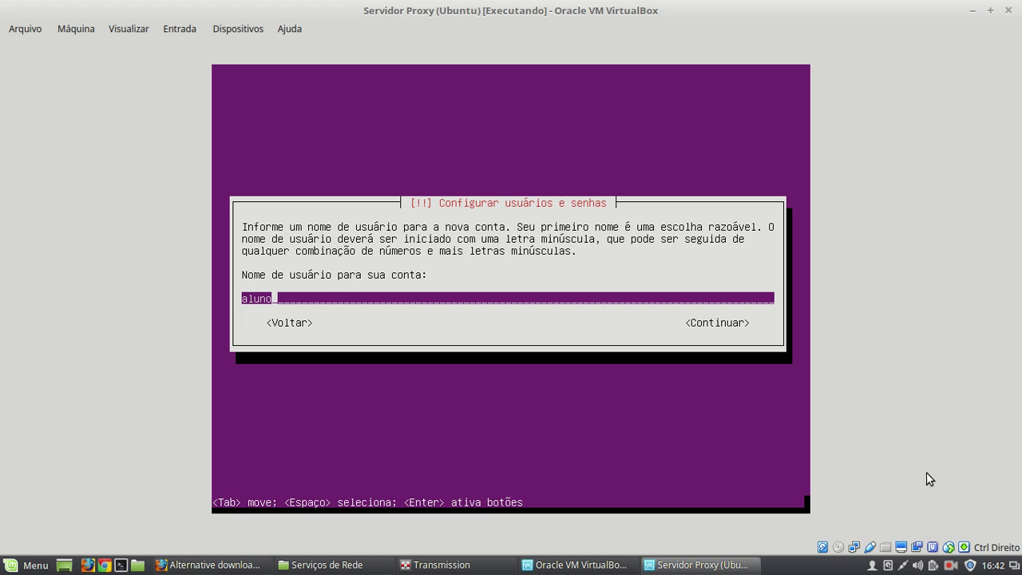
key("Return")
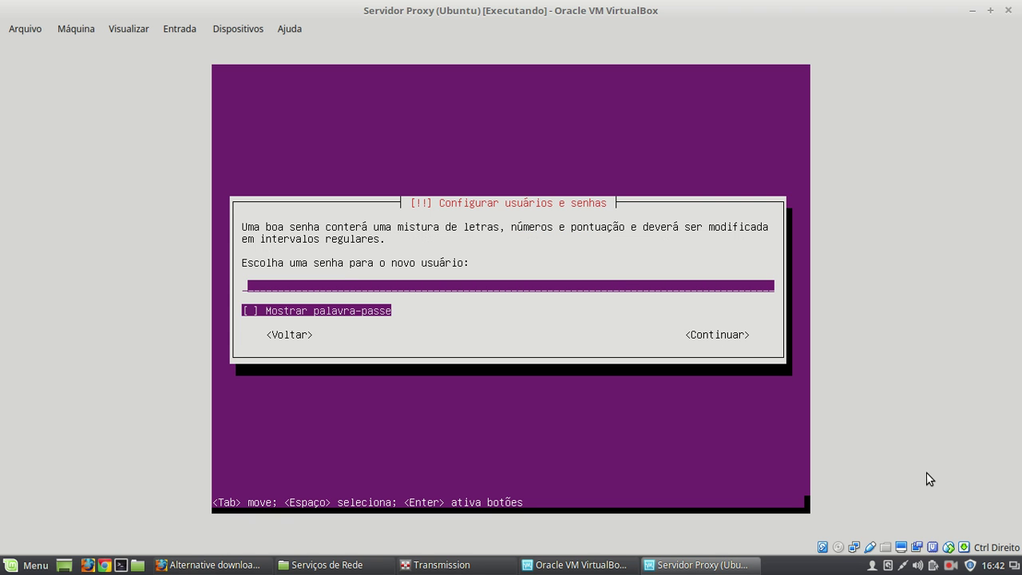
- Type the account password and re-type it for verification
type("*fsp")
key("Tab")
key("space")
key("Tab")
key("Return")
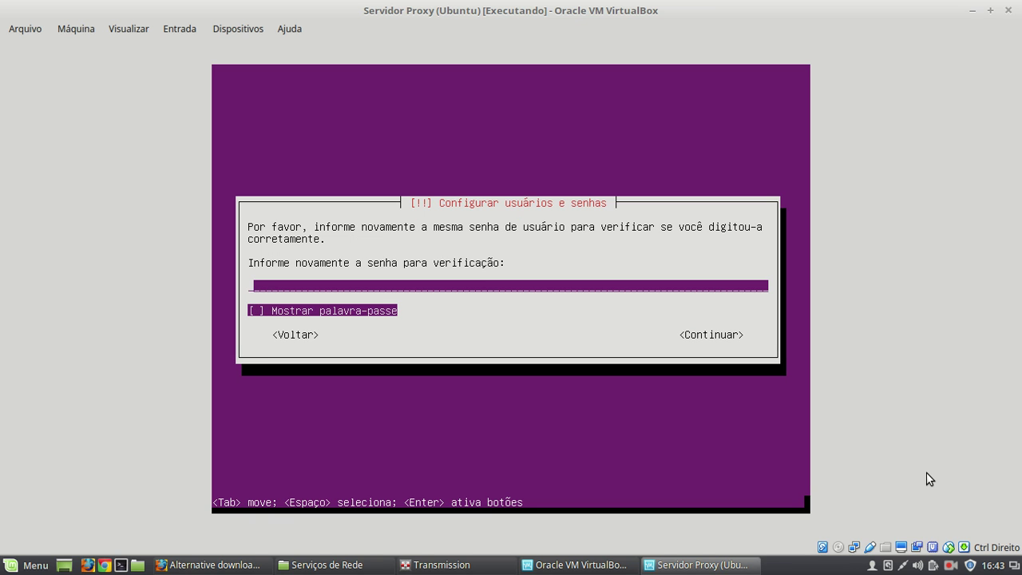
type("ifsp")
key("Tab")
key("space")
key("Tab")
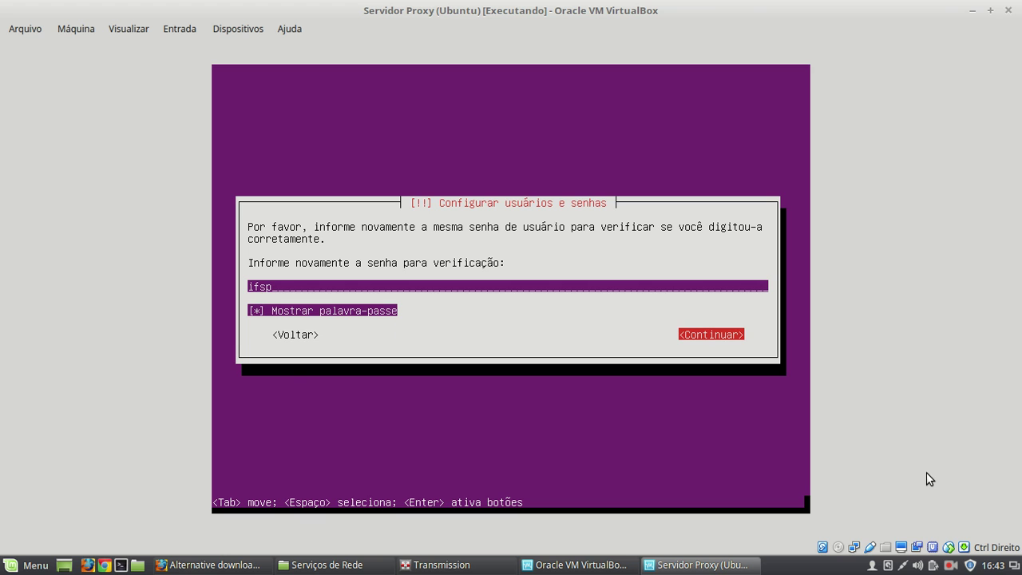
key("Return")
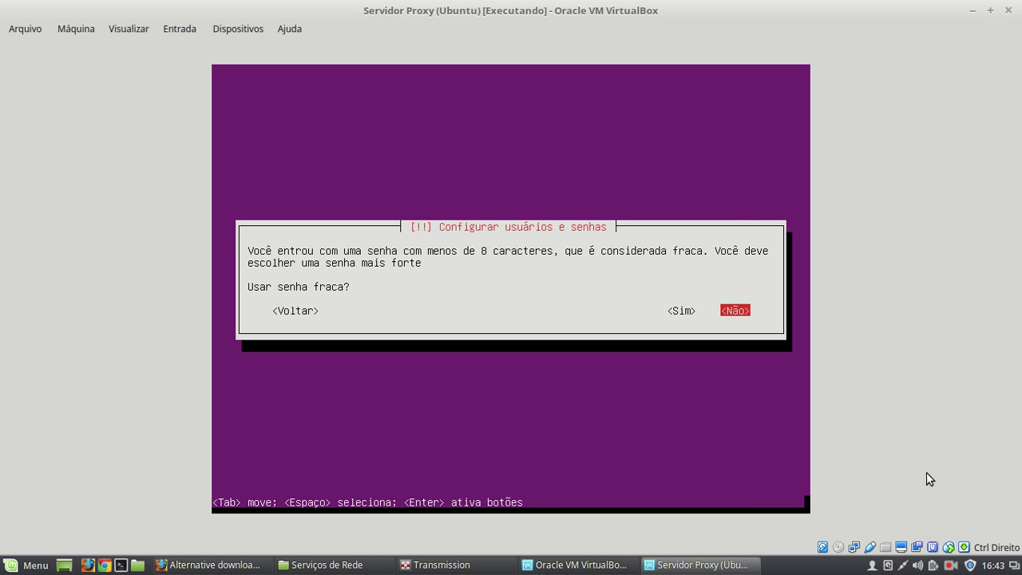
- Keep the weak password and leave the home folder unencrypted
key("Left")
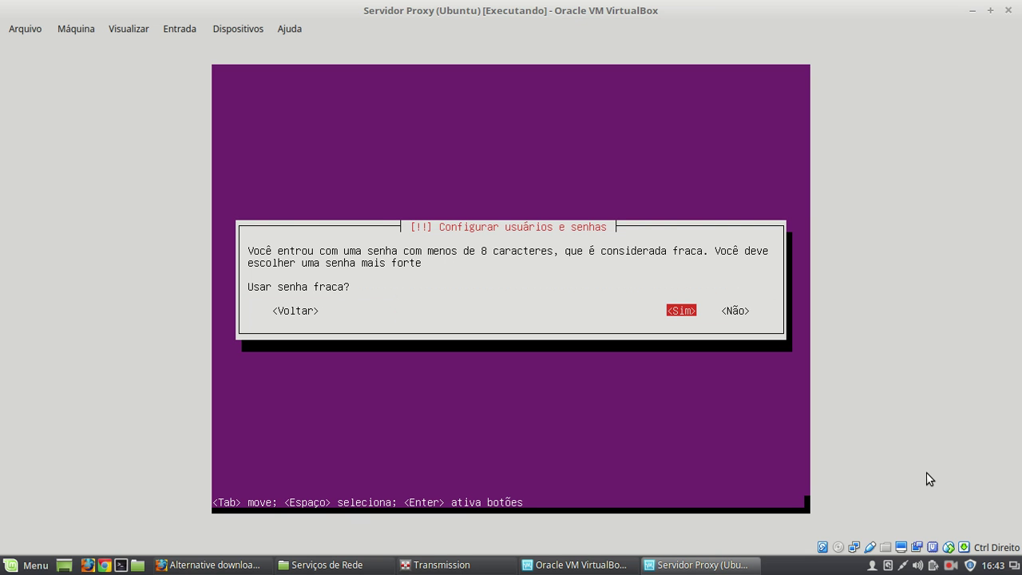
key("Return")
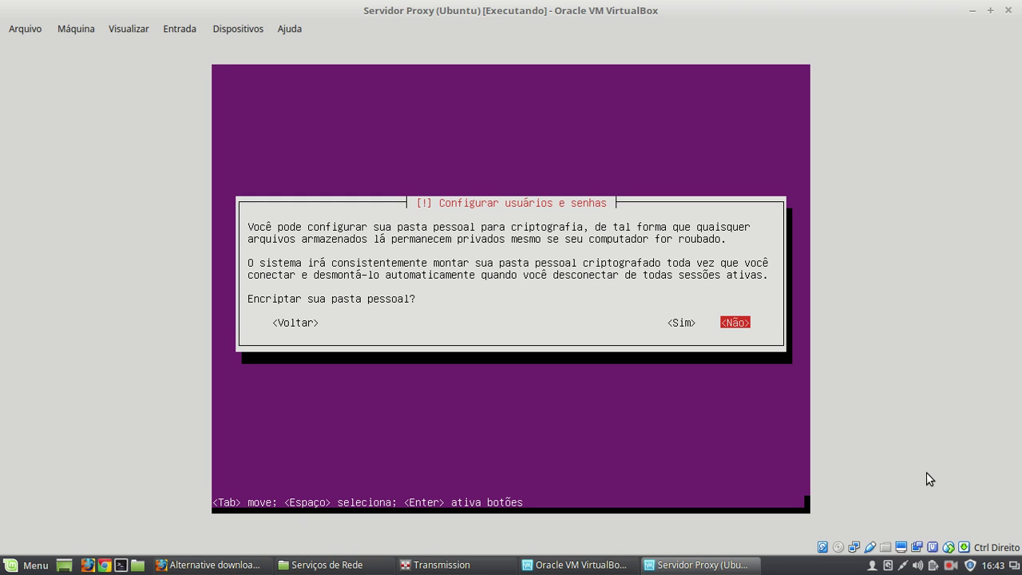
key("Return")
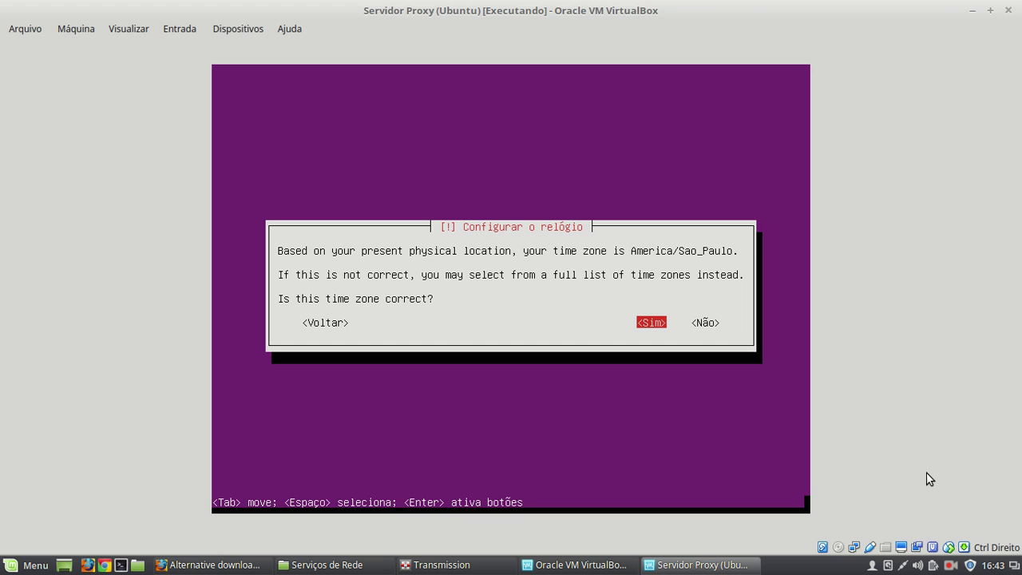
- Confirm America/Sao_Paulo as the server's time zone
key("Return")
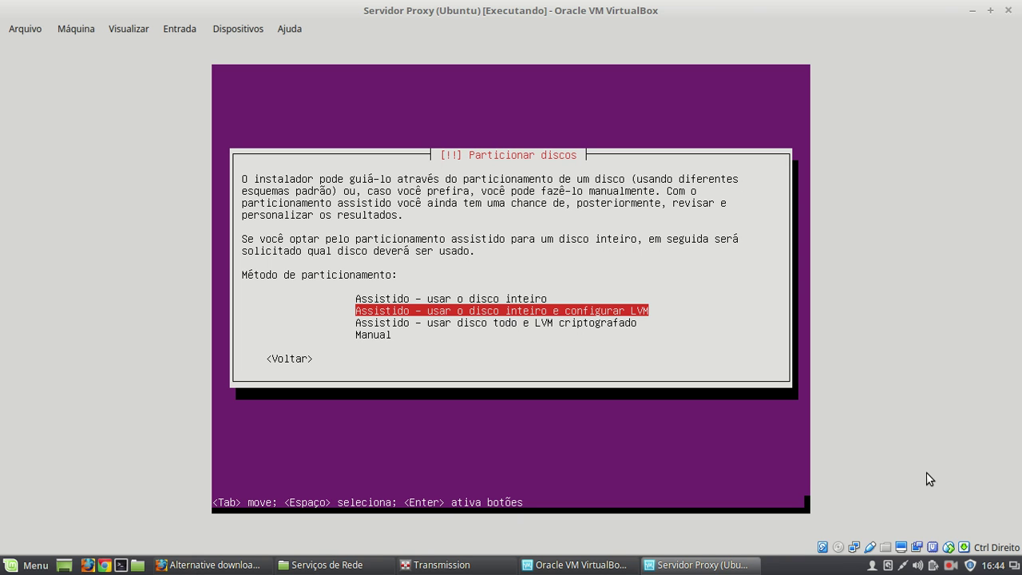
- Choose guided whole-disk LVM partitioning on the 8.6 GB VBOX disk
key("Down")
key("Down")
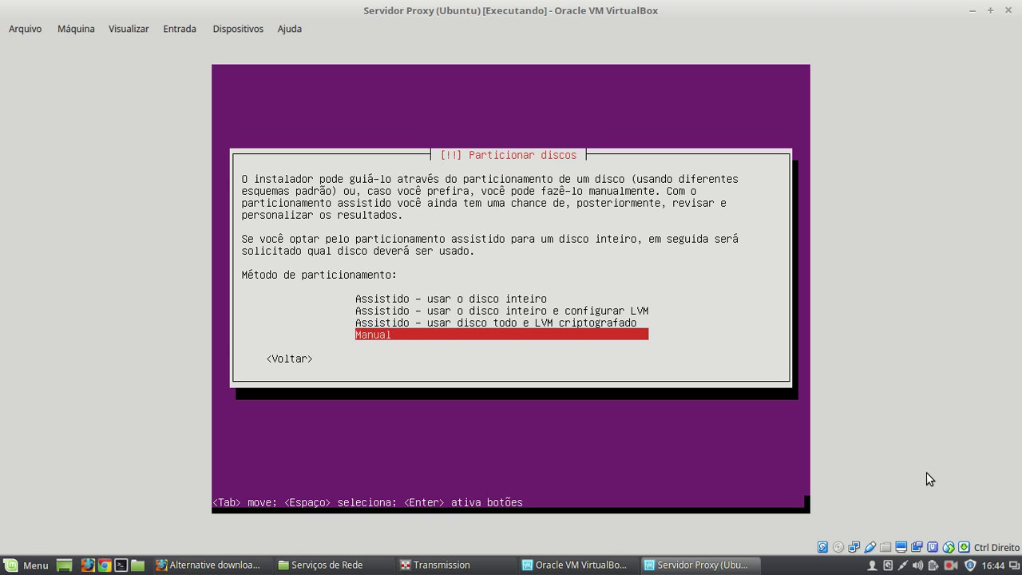
key("Up")
key("Up")
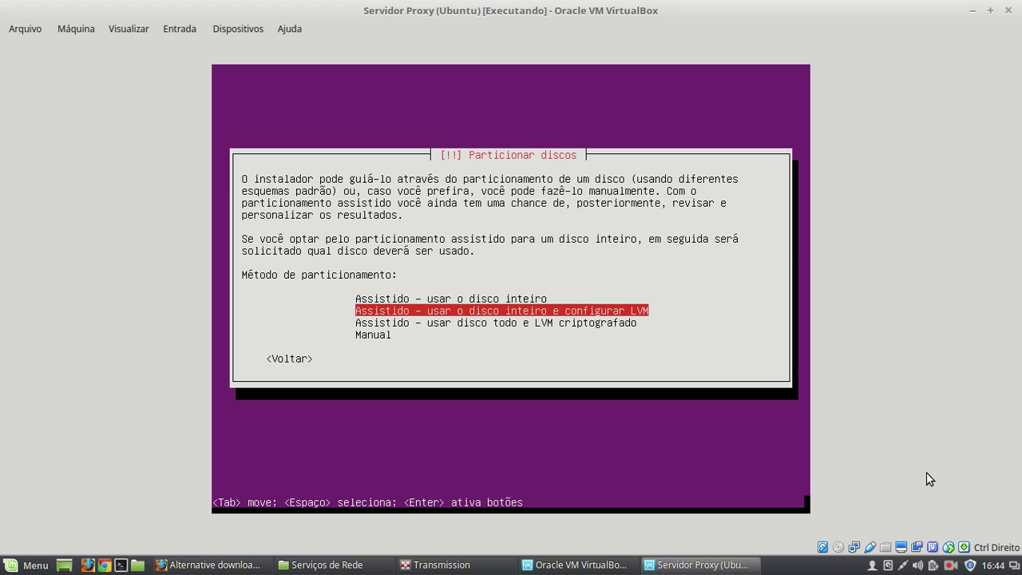
key("Return")
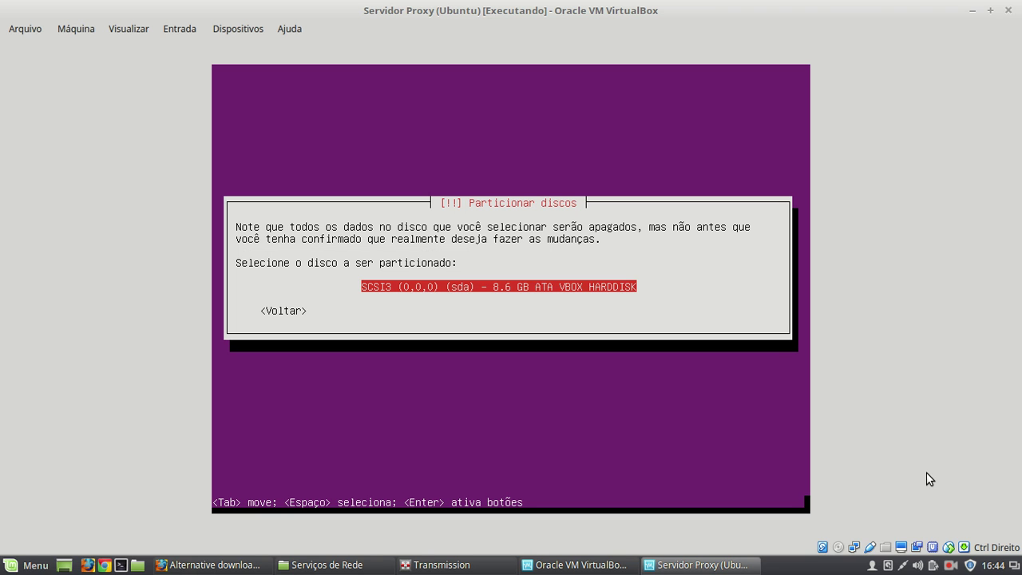
key("Return")
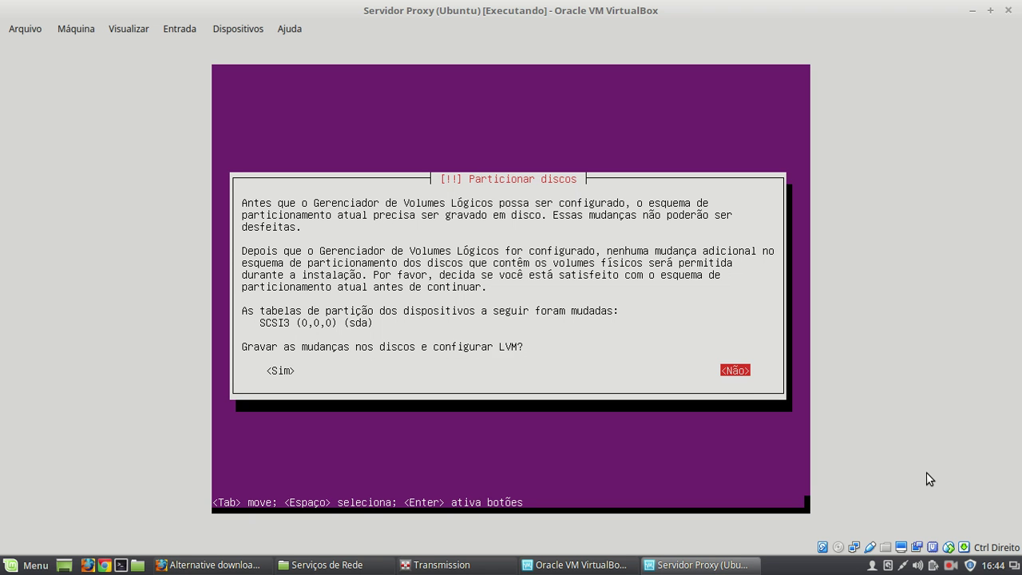
key("Left")
key("Return")
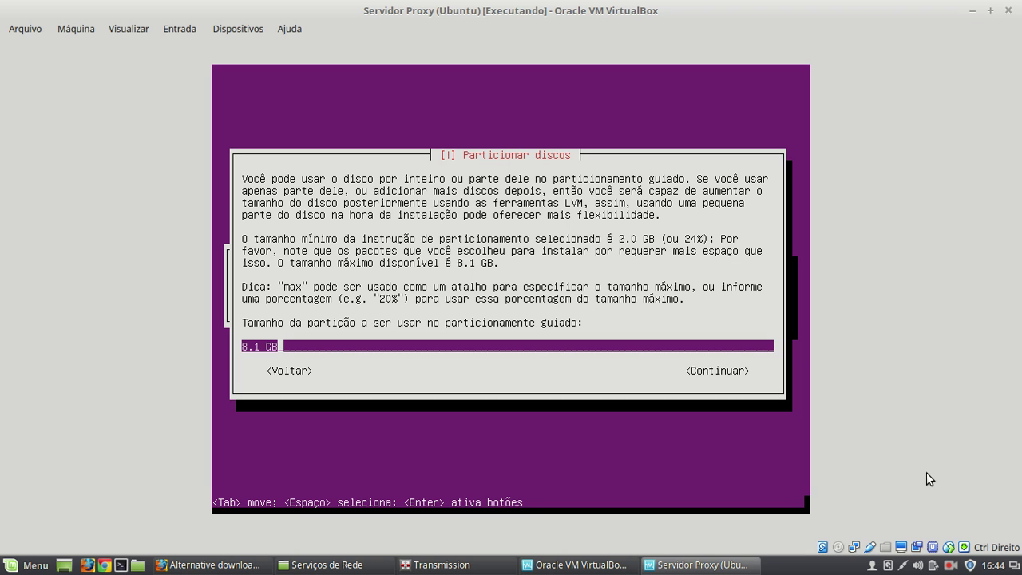
- Use the full 8.1 GB for the volume group and write the changes to disk
key("Tab")
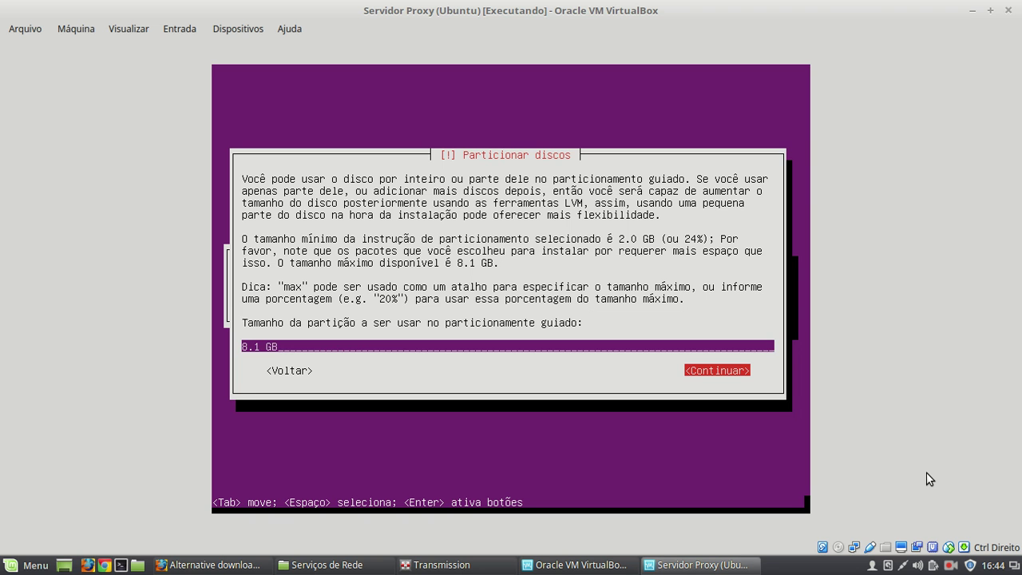
key("Return")
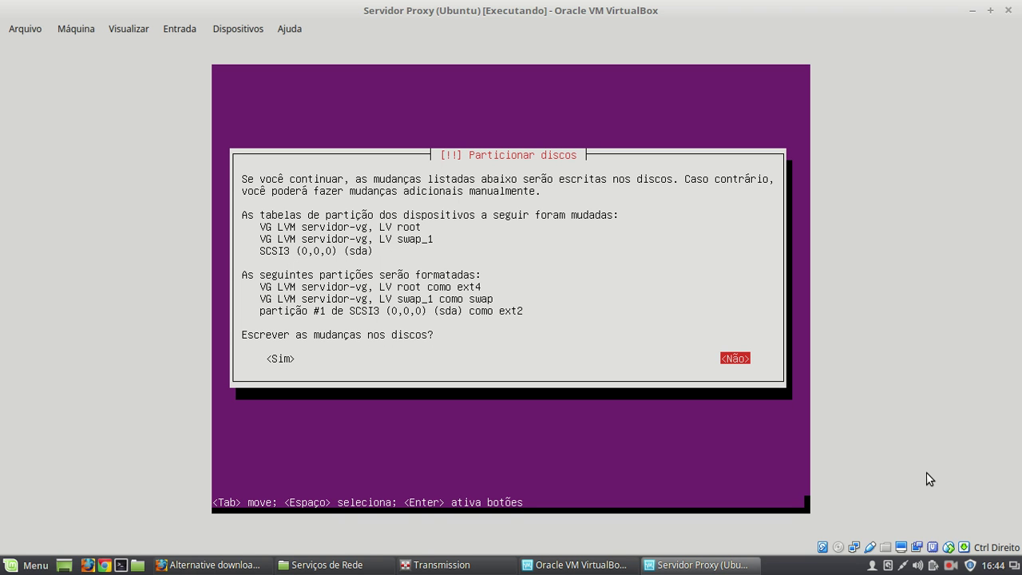
key("Tab")
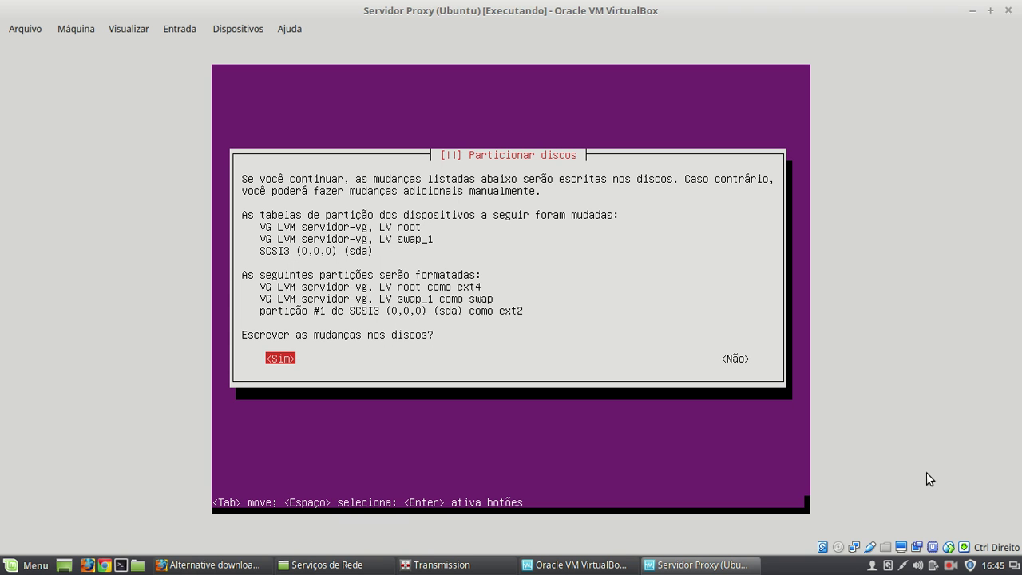
key("Return")
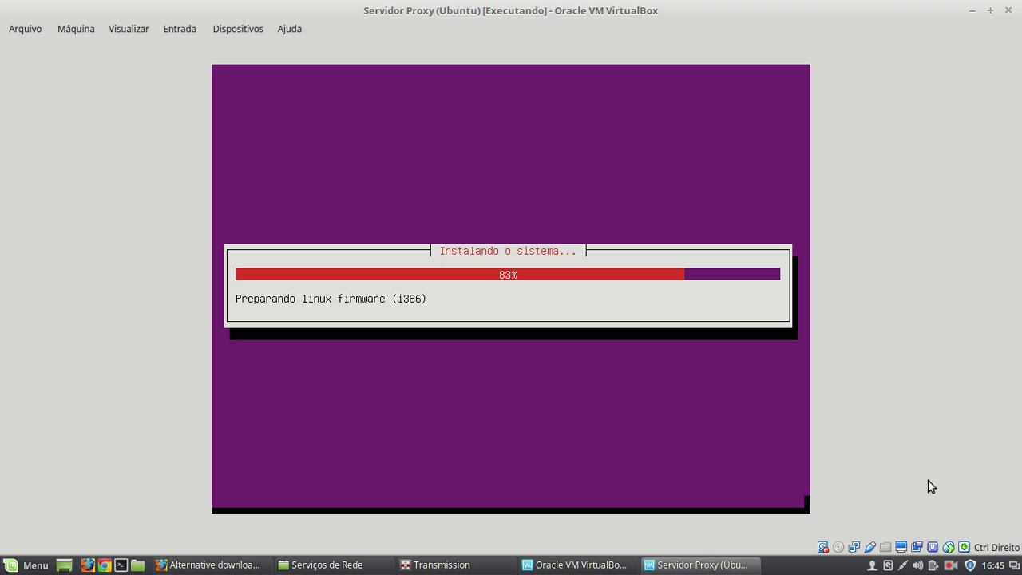
- Let the base system installation continue toward the HTTP proxy prompt
left_click(949, 565)
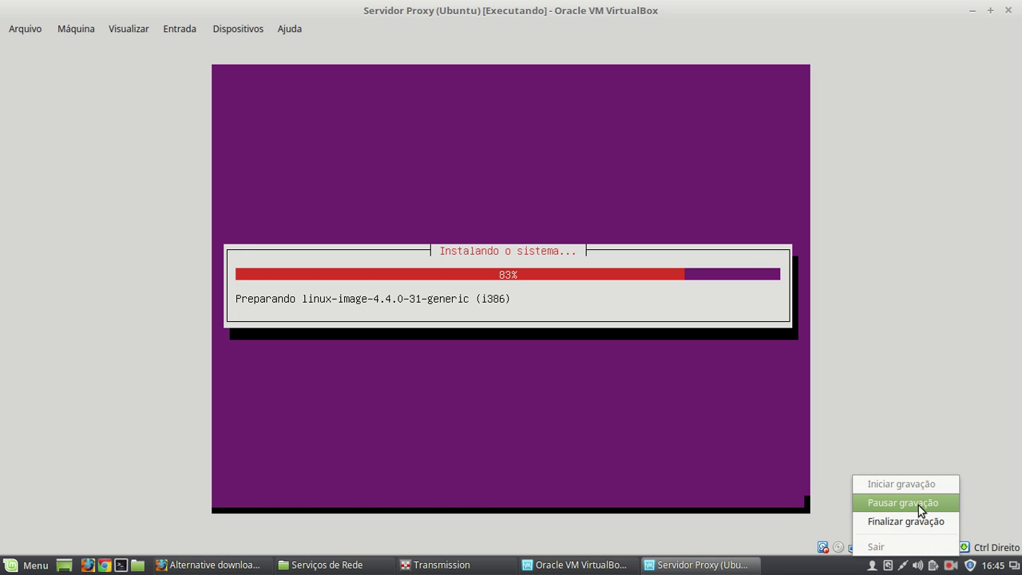
left_click(918, 504)
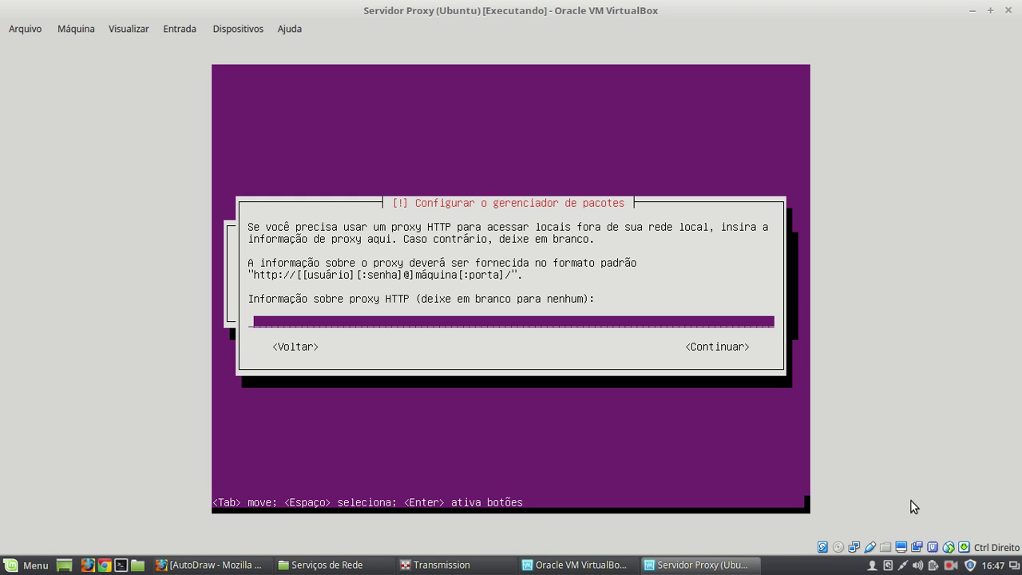
- Leave the HTTP proxy blank and choose no automatic updates
key("Tab")
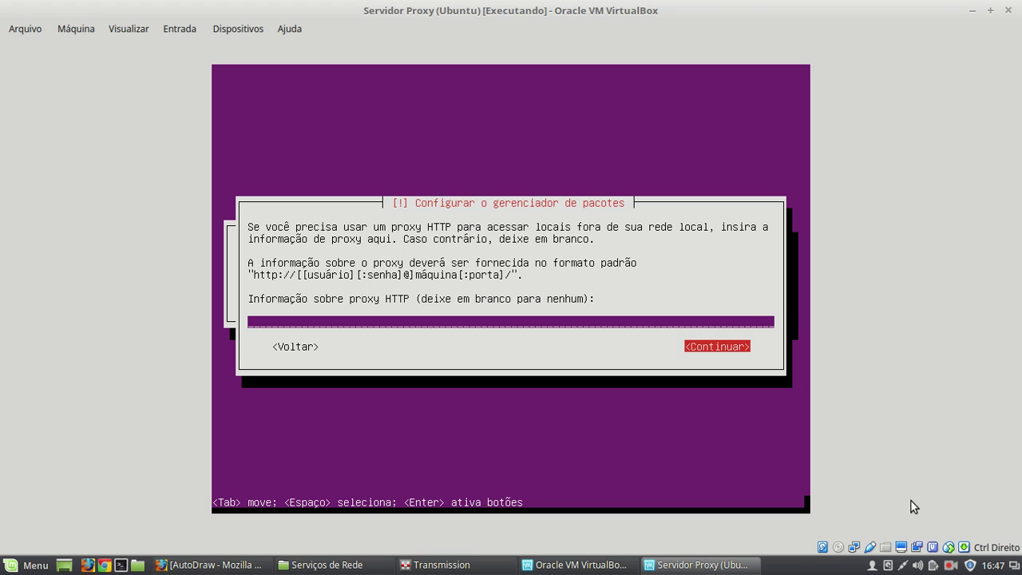
key("Return")
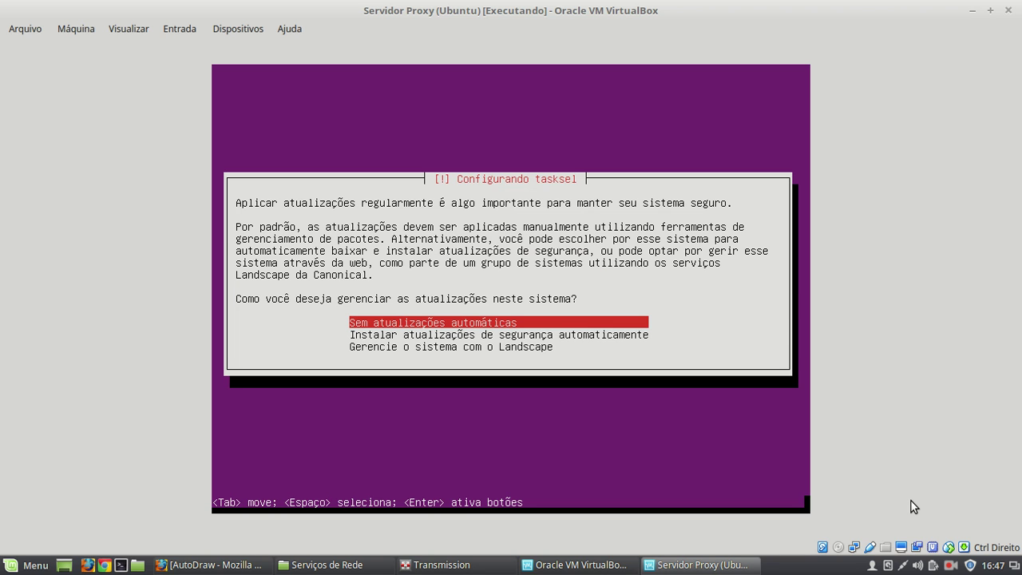
key("Return")
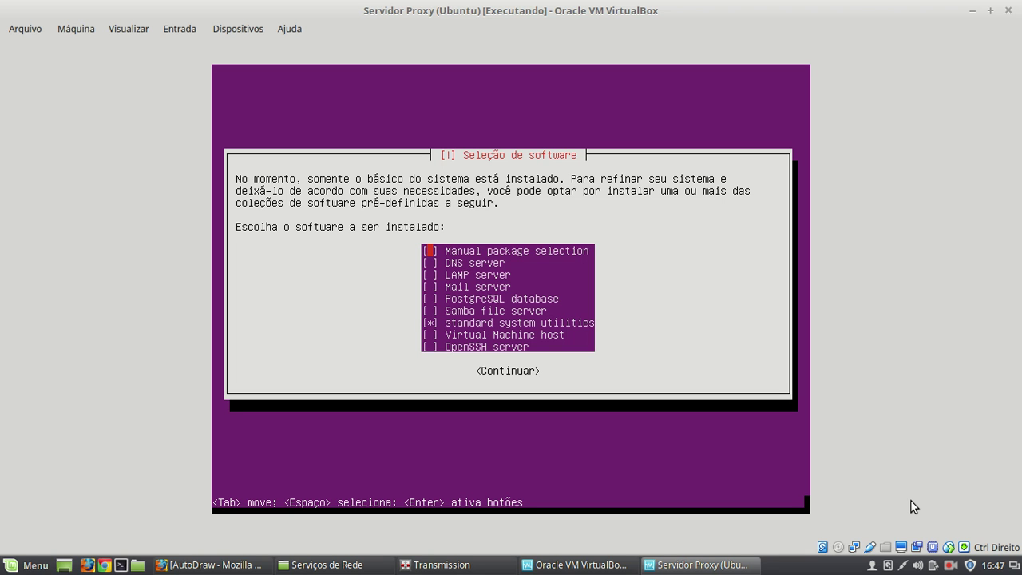
- Install only the standard system utilities from Seleção de software
key("Down")
key("Down")
key("Down")
key("Down")
key("Down")
key("Down")
key("Down")
key("Up")
key("Up")
key("Up")
key("Up")
key("Up")
key("Up")
key("Up")
key("Down")
key("Down")
key("Down")
key("Down")
key("Down")
key("Down")
key("Down")
key("Down")
key("Up")
key("Up")
key("Up")
key("Up")
key("Up")
key("Up")
key("Up")
key("Up")
key("Tab")
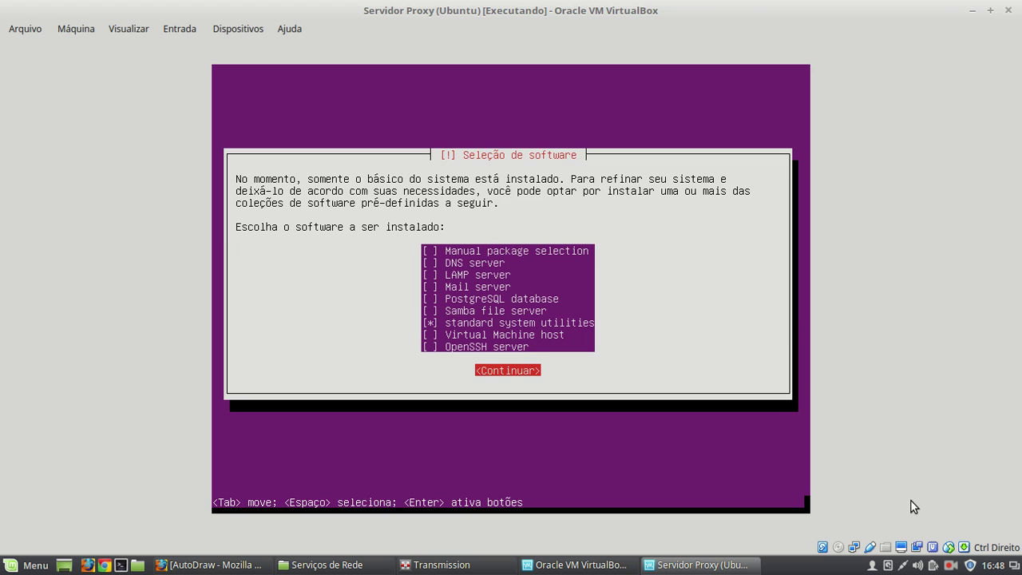
key("Return")
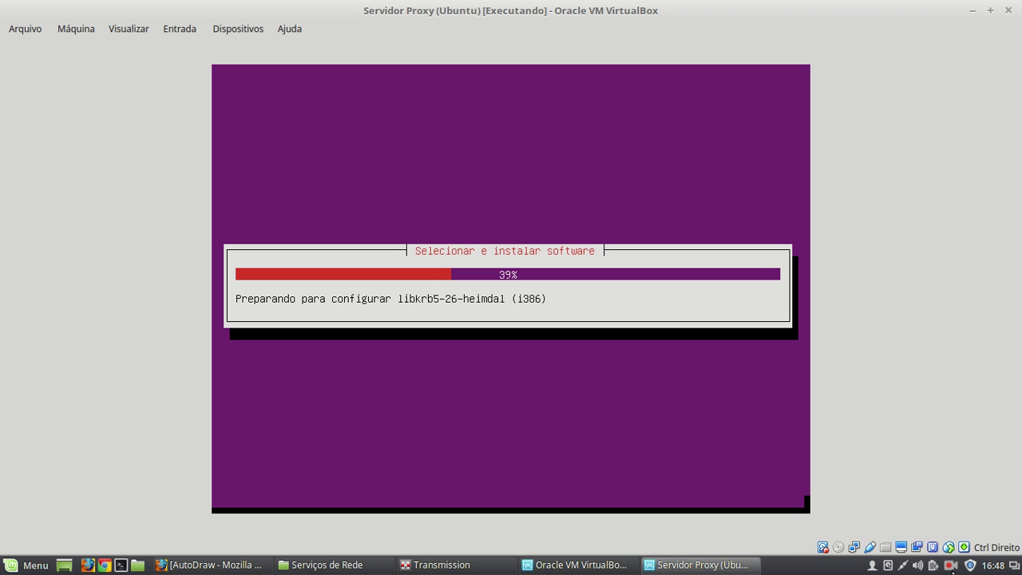
- Install the GRUB boot loader to the master boot record
left_click(962, 548)
left_click(913, 503)
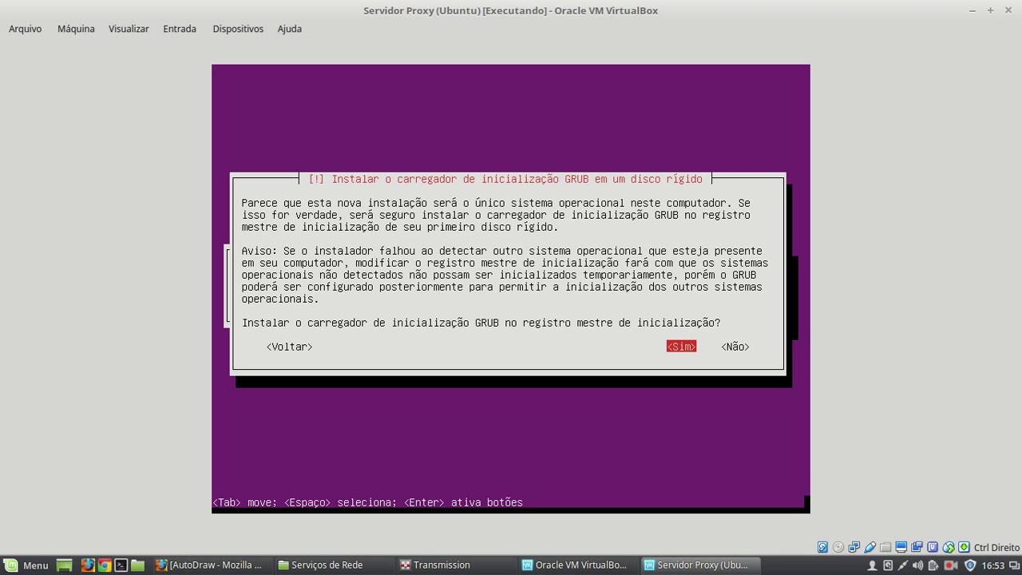
key("Return")
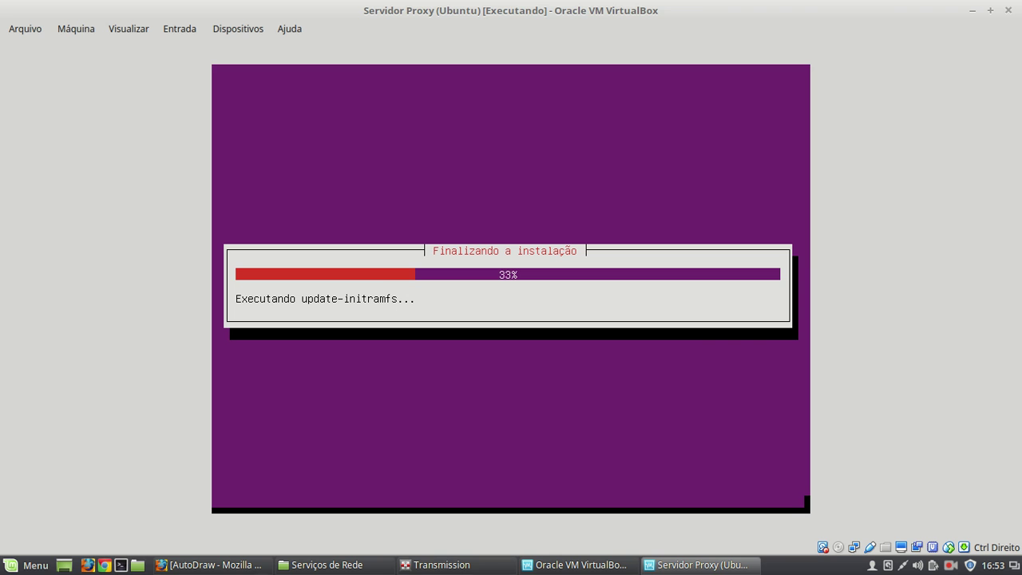
- Close the Transmission app on the host and finish the installation
right_click(451, 561)
left_click(478, 521)
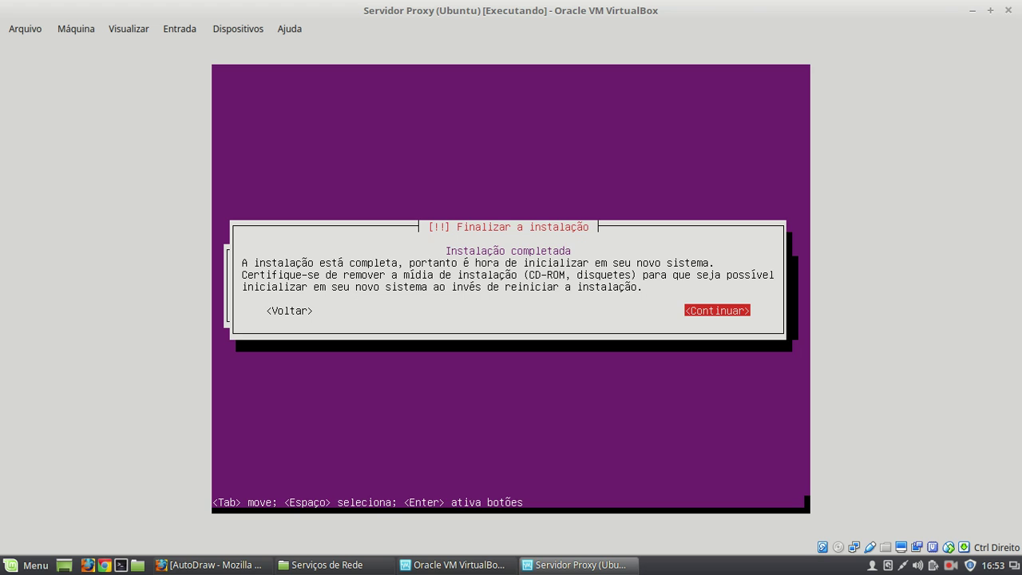
key("Return")
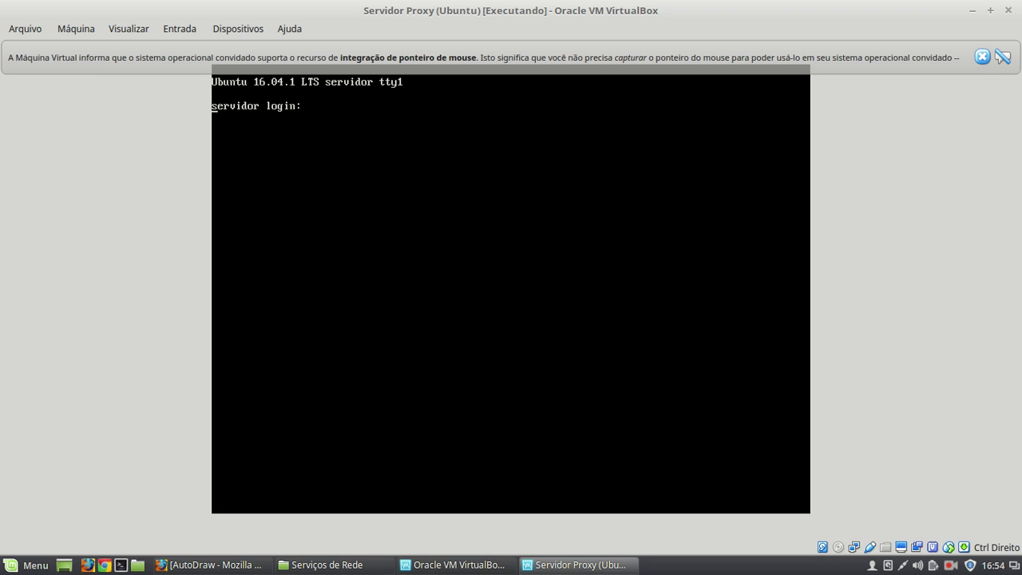
- Power off the Servidor Proxy (Ubuntu) VM with 'Desligar a máquina'
left_click(987, 61)
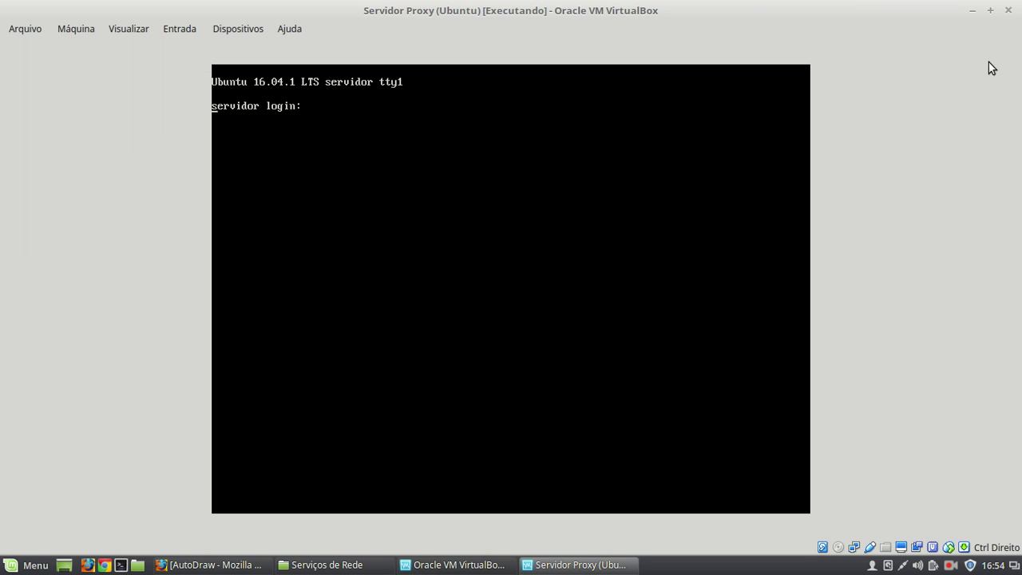
left_click(1007, 10)
left_click(485, 293)
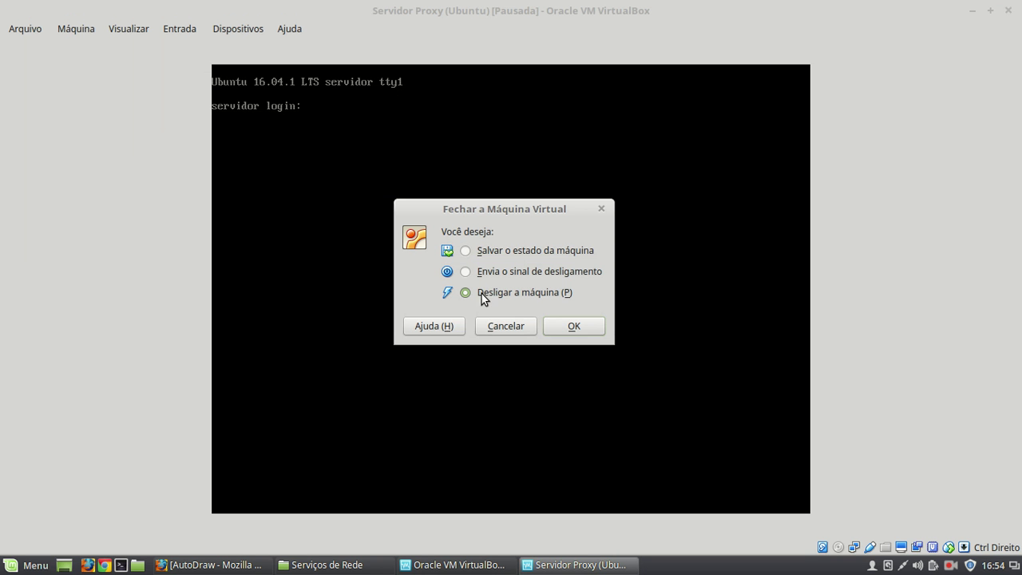
left_click(567, 325)
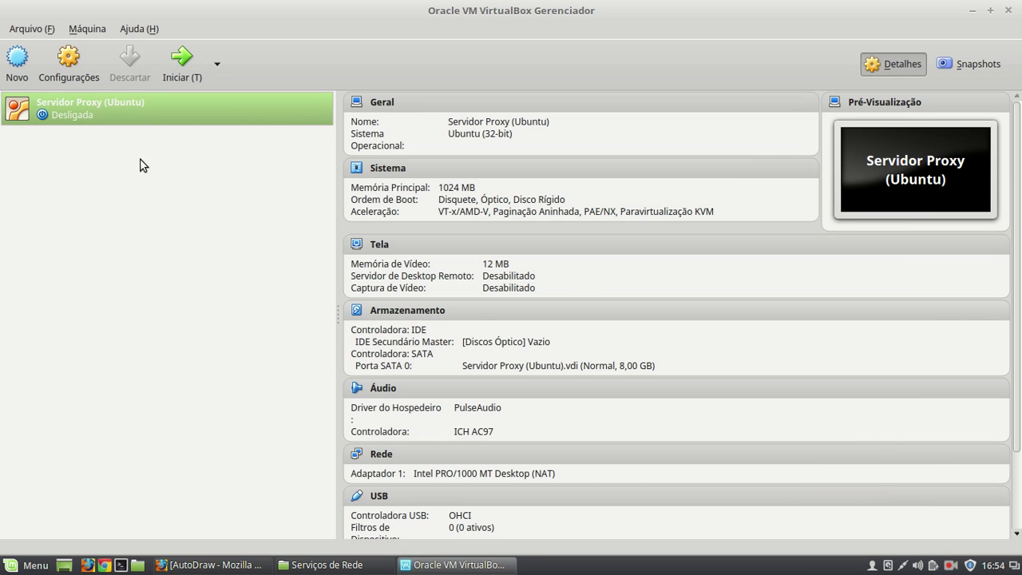
- In Servidor Proxy (Ubuntu)'s network settings, enable Adaptador 2 and attach it to Rede Interna 'intnet'
right_click(90, 108)
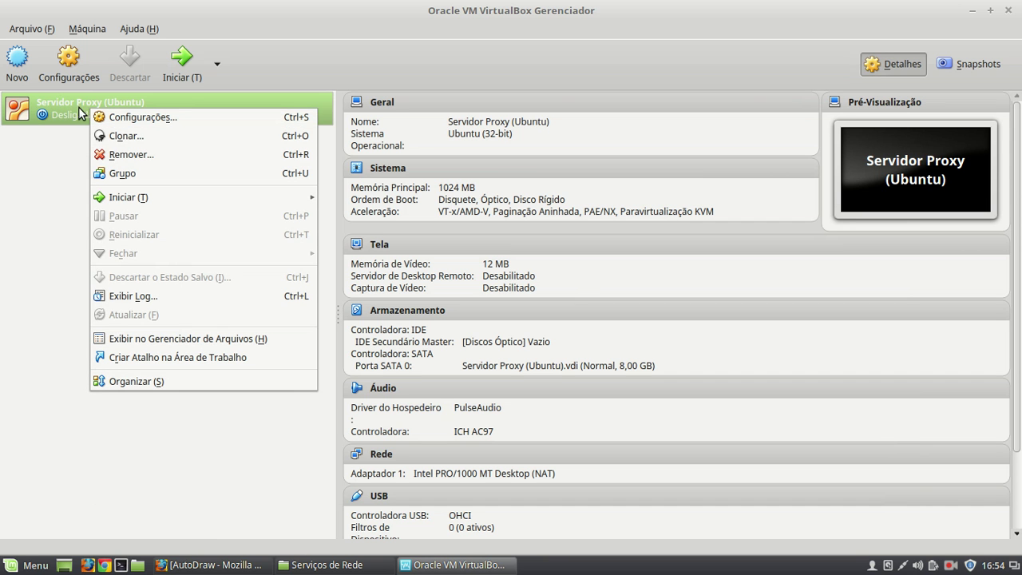
left_click(124, 119)
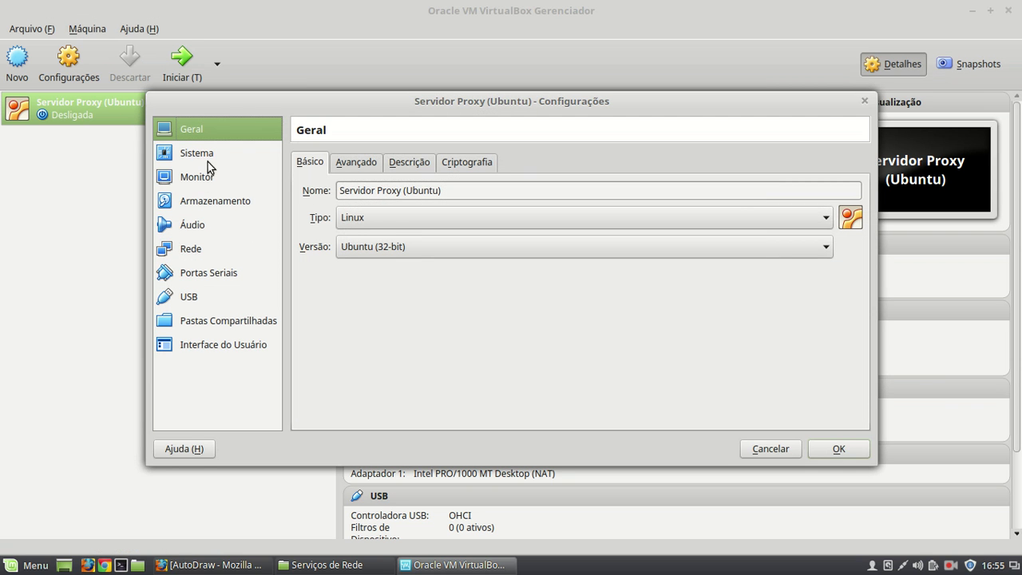
left_click(195, 254)
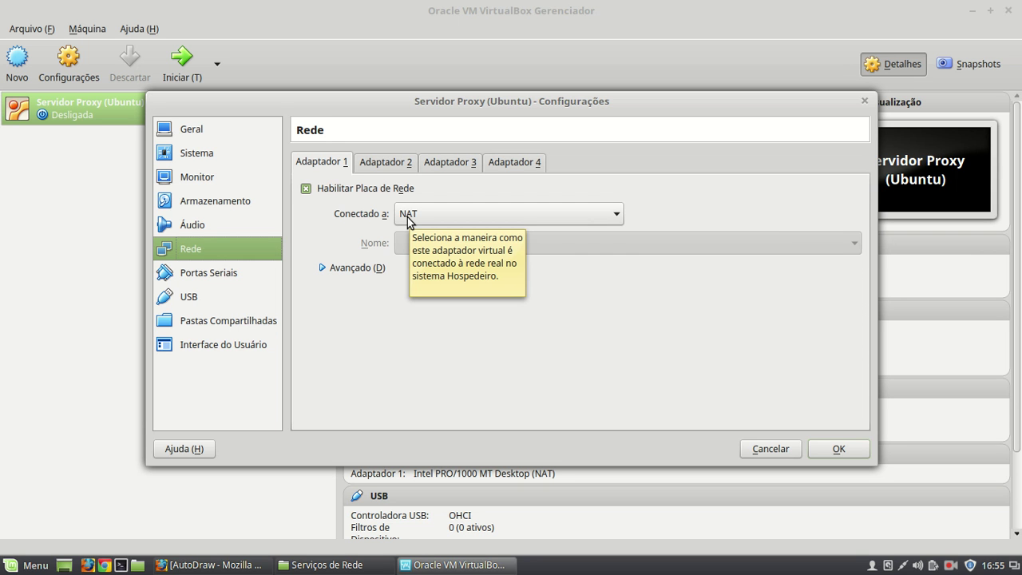
left_click(377, 164)
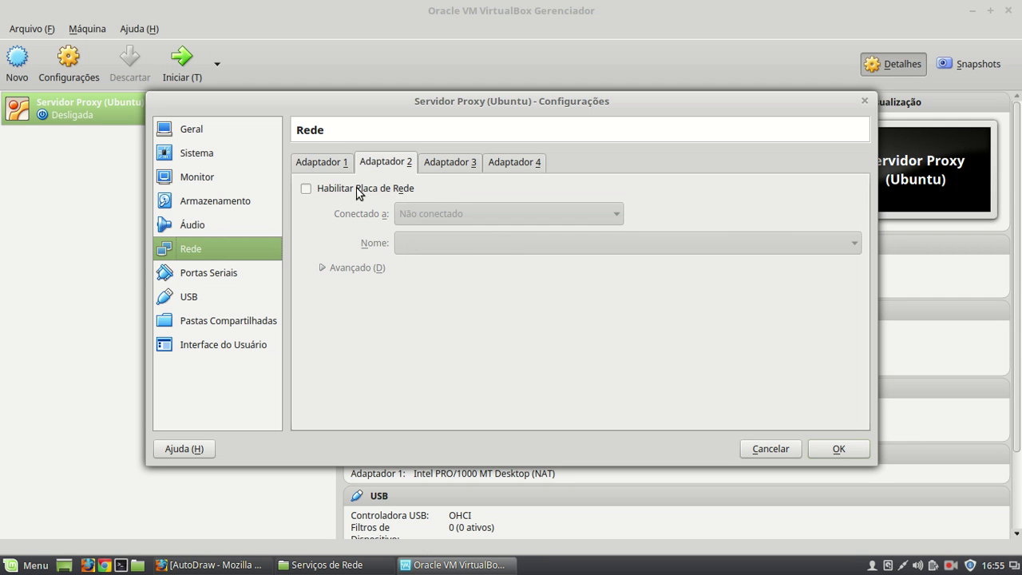
left_click(351, 189)
left_click(477, 214)
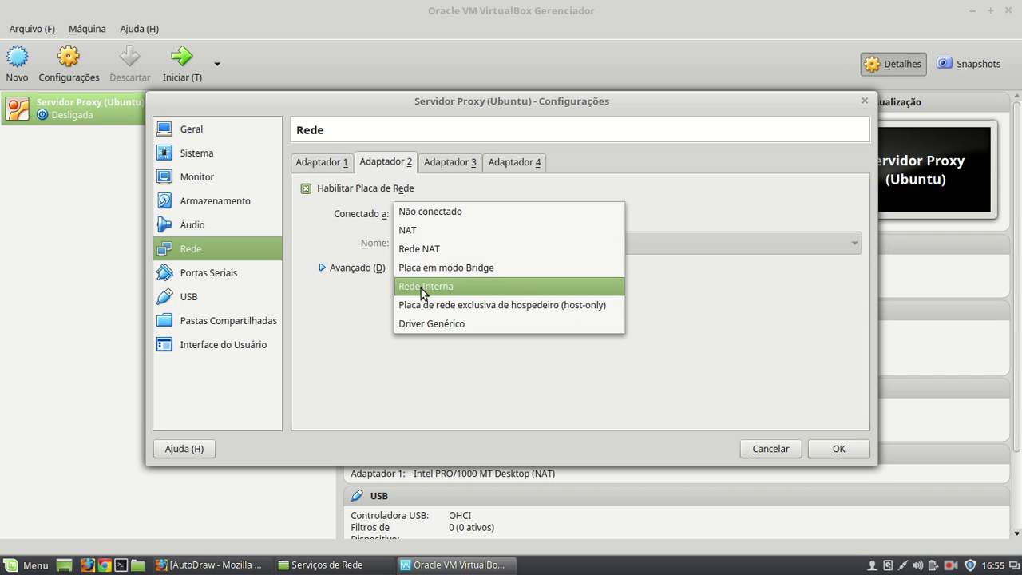
left_click(434, 286)
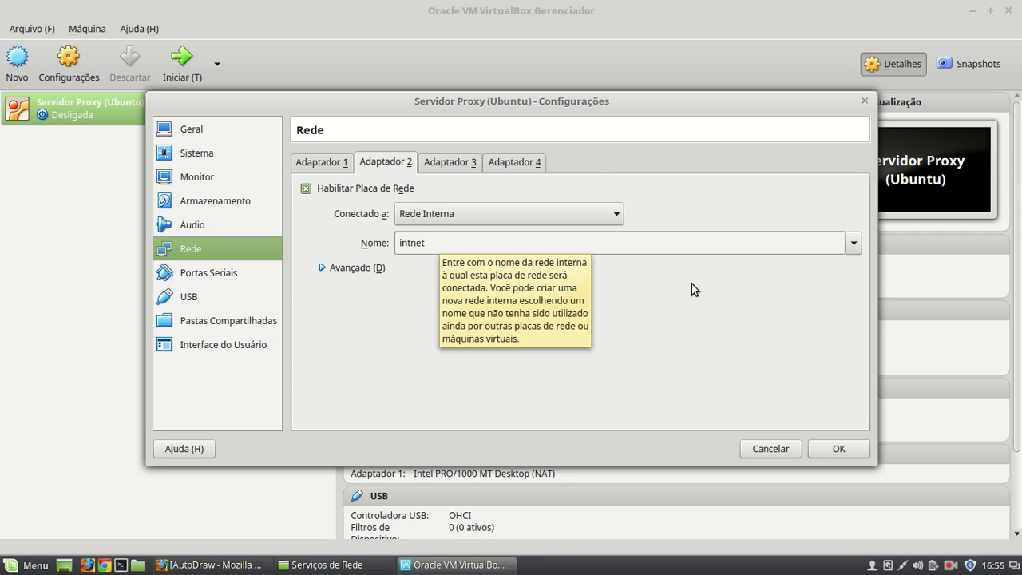
- Confirm the server's settings so Adaptador 2 is listed on 'intnet', and open the Arquivo menu
left_click(837, 448)
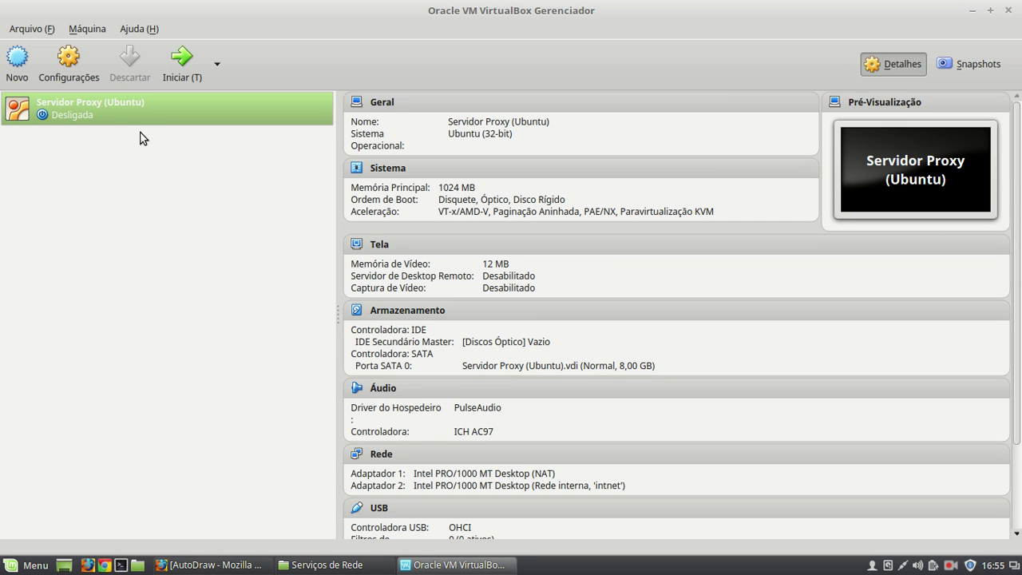
left_click(32, 30)
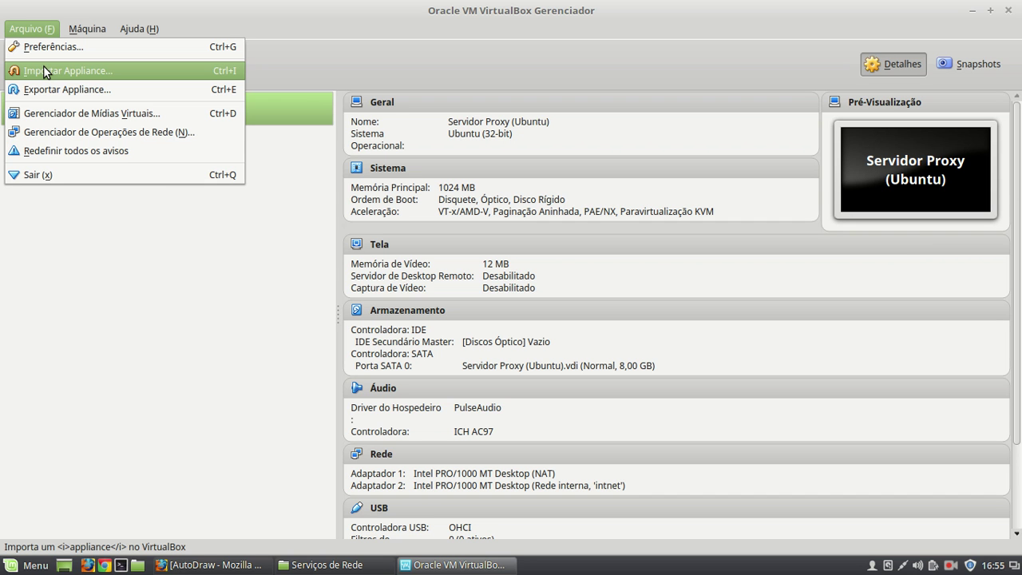
- Choose Windows XP.ova from the Desktop as the appliance to import
left_click(44, 71)
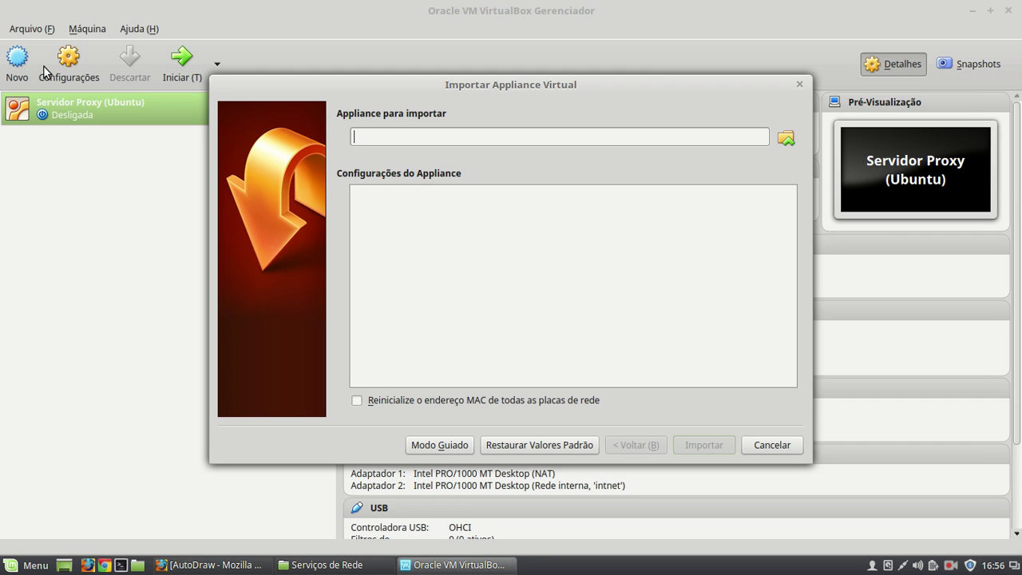
left_click(786, 141)
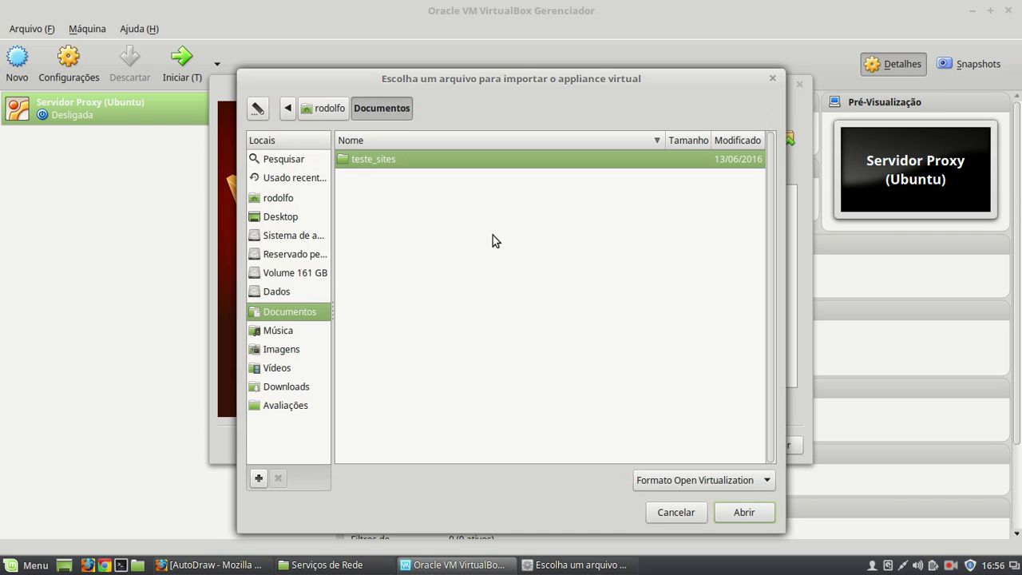
left_click(284, 216)
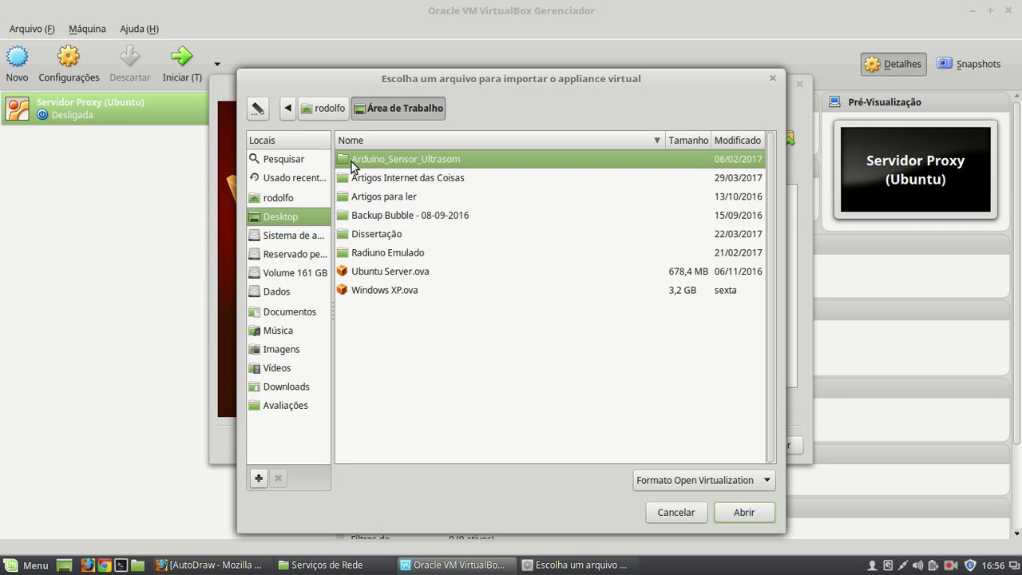
left_click(352, 290)
double_click(406, 291)
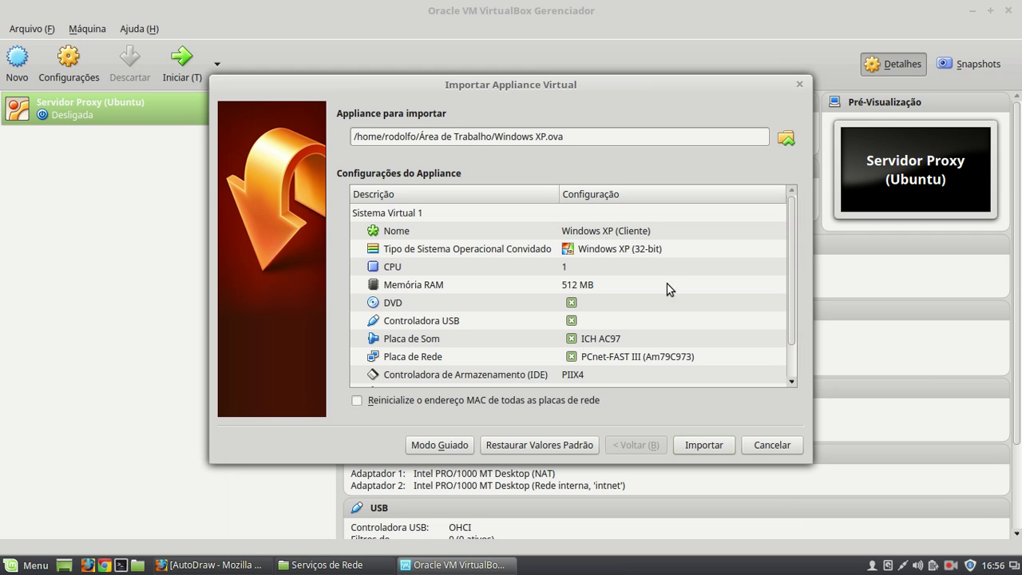
- Reinitialise all network cards' MAC addresses and start importing the appliance
left_click(356, 400)
left_click(707, 445)
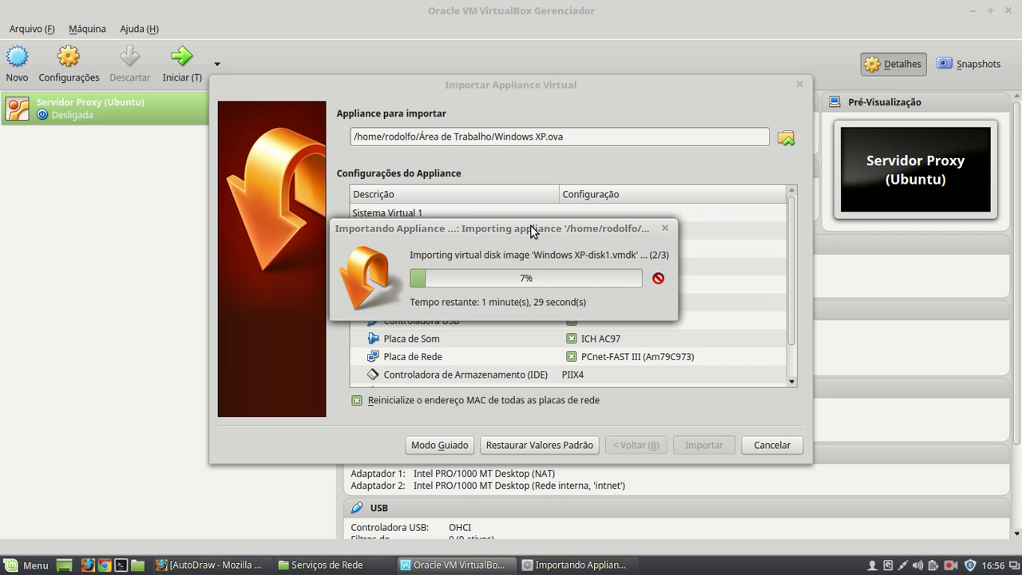
left_click_drag(532, 231, 555, 206)
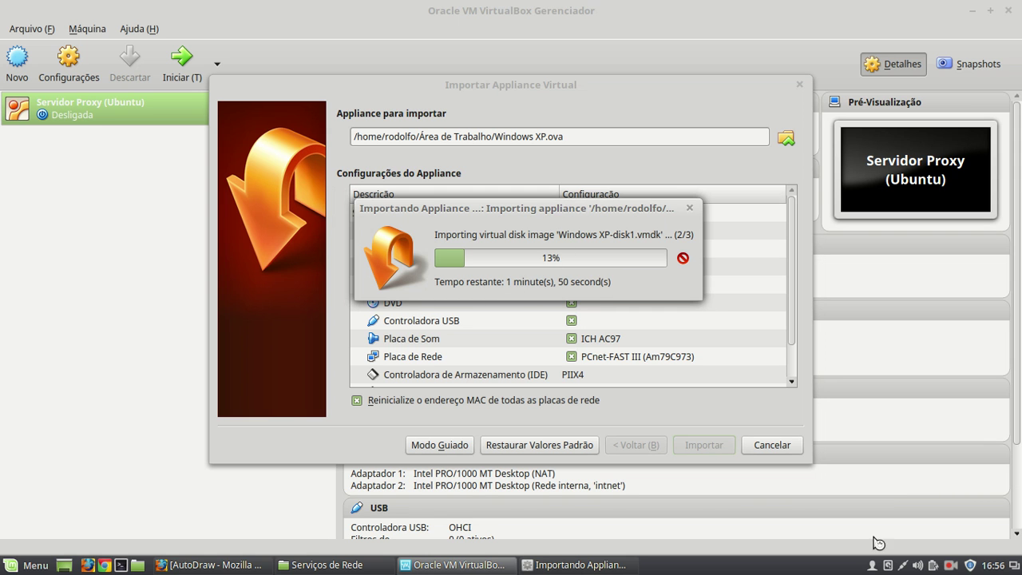
left_click(952, 568)
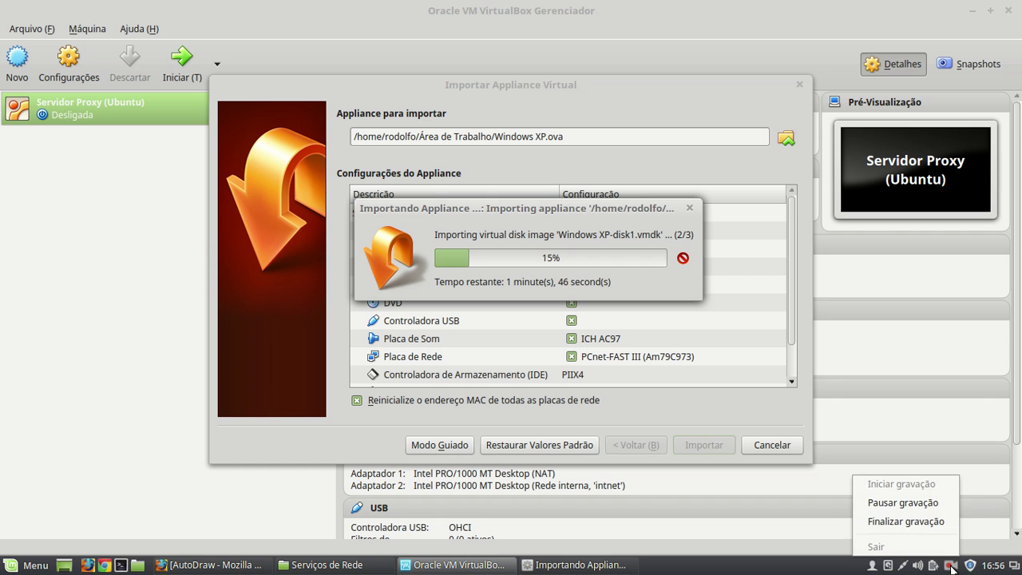
- Compare Servidor Proxy (Ubuntu) and Cliente (Windows XP) details, ending with Cliente selected
left_click(911, 506)
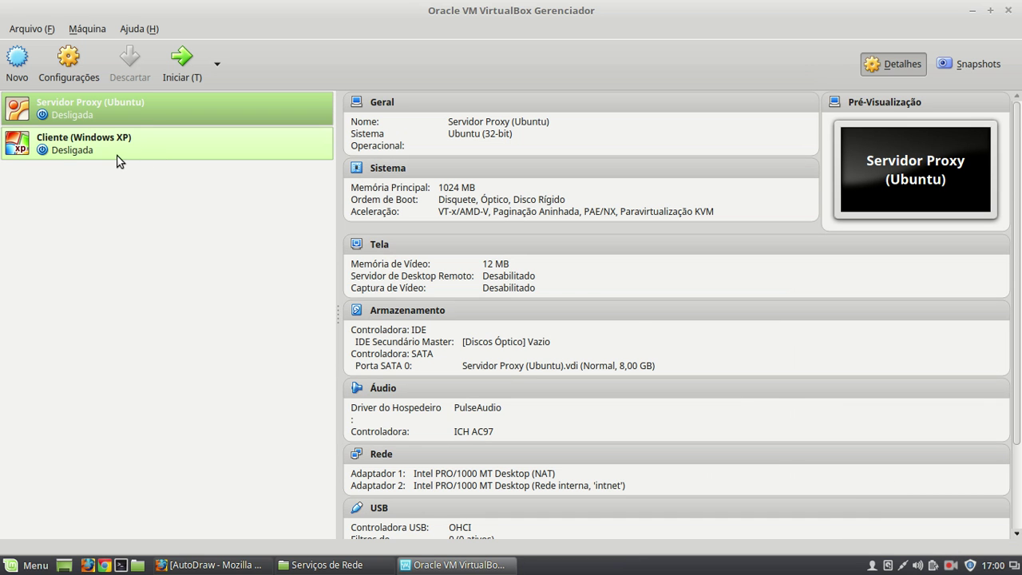
left_click(118, 151)
left_click(145, 107)
left_click(138, 144)
left_click(143, 123)
left_click(138, 152)
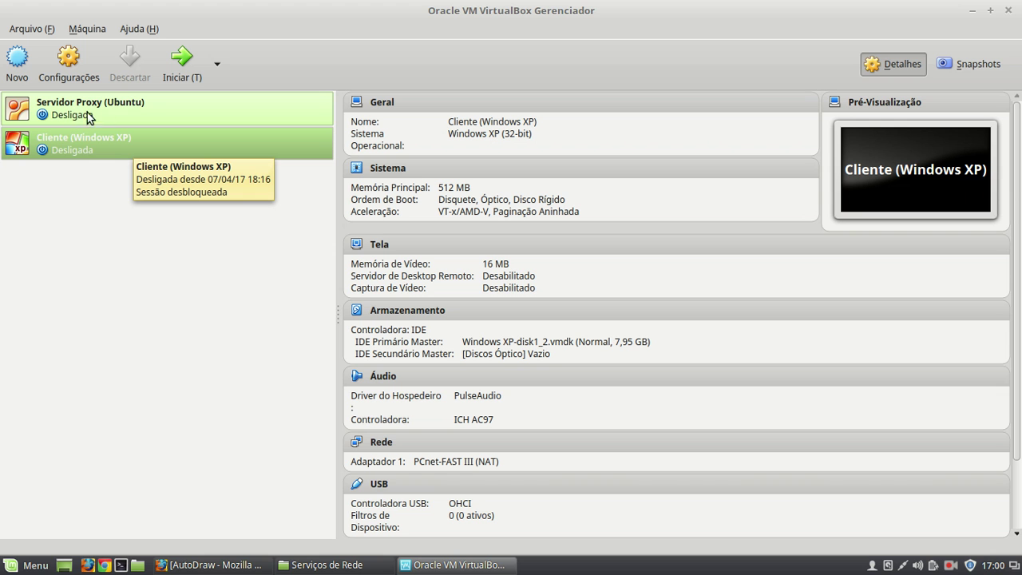
- Switch Cliente (Windows XP)'s Adaptador 1 from NAT to Rede Interna 'intnet' and save
right_click(110, 147)
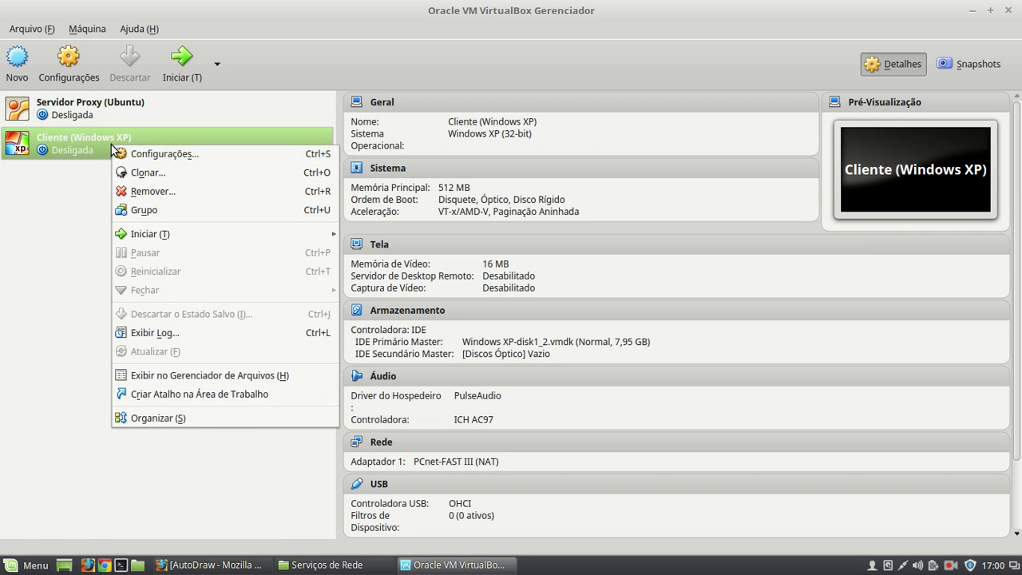
left_click(163, 160)
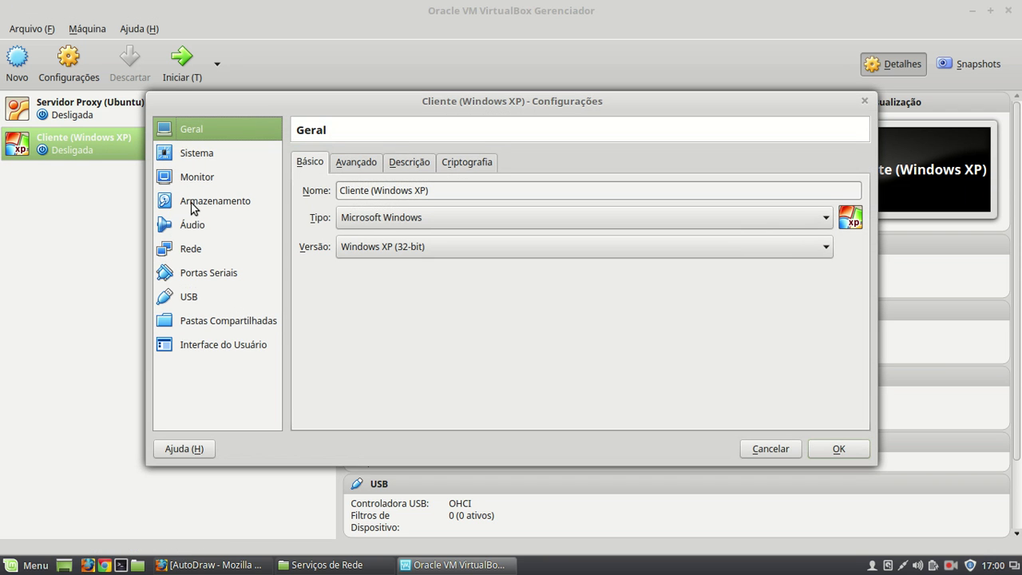
left_click(195, 258)
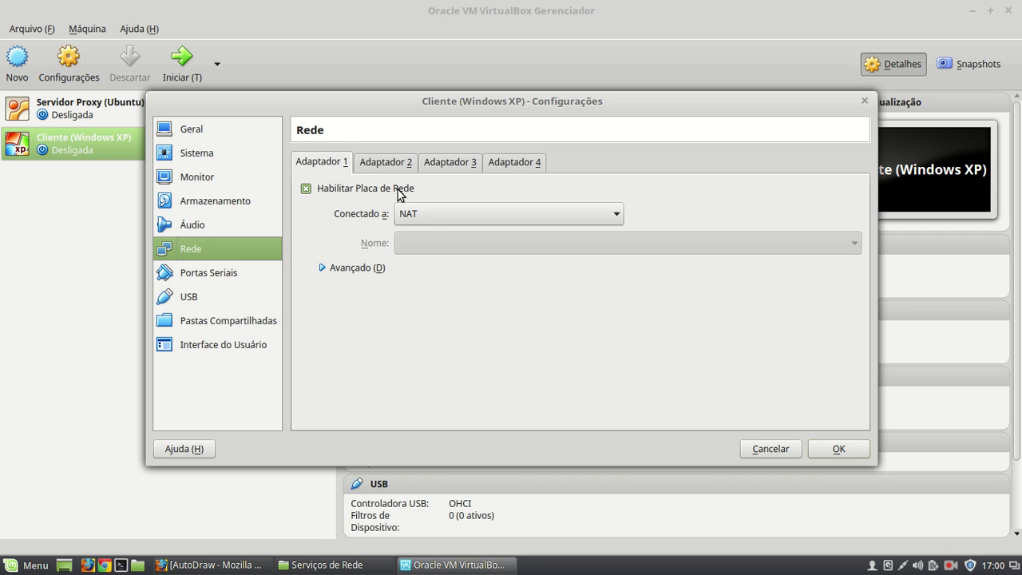
left_click(430, 218)
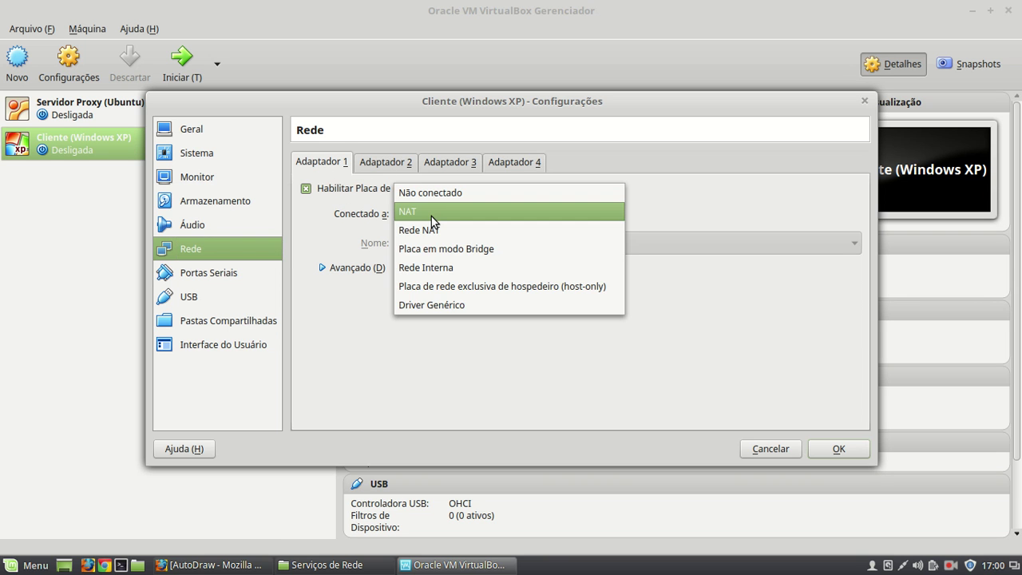
left_click(444, 272)
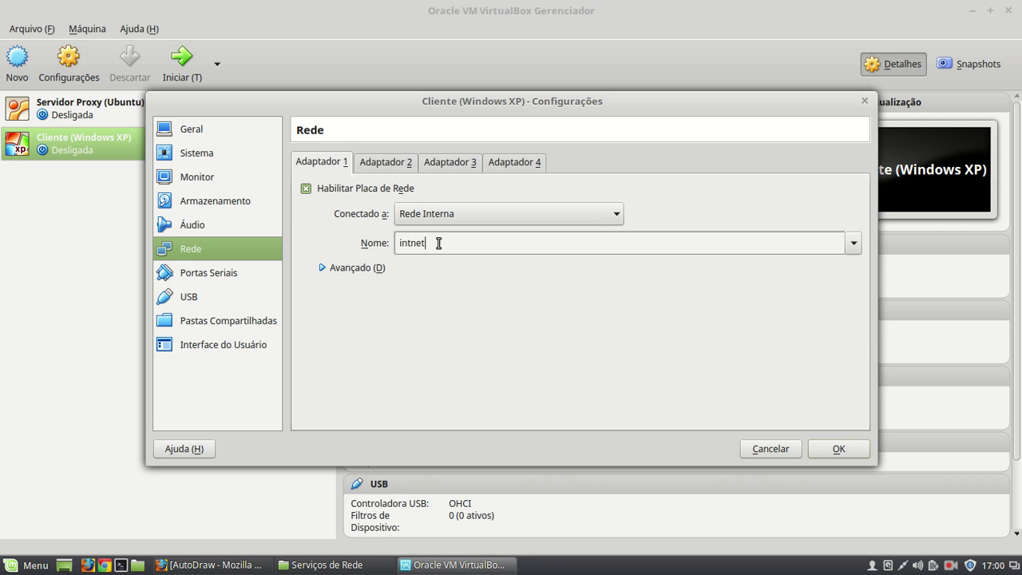
left_click_drag(458, 242, 392, 243)
left_click(445, 243)
left_click(840, 450)
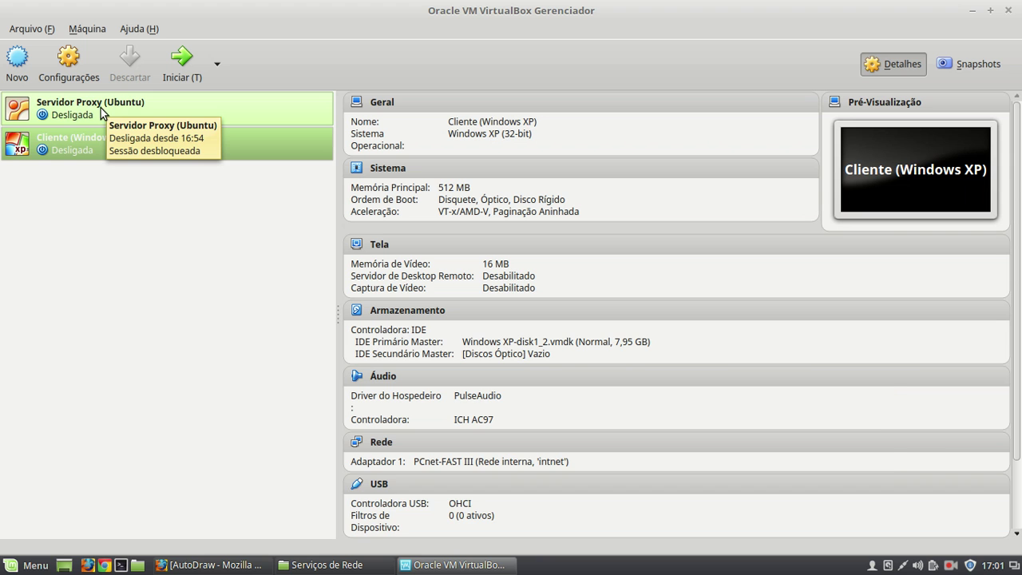
left_click(93, 110)
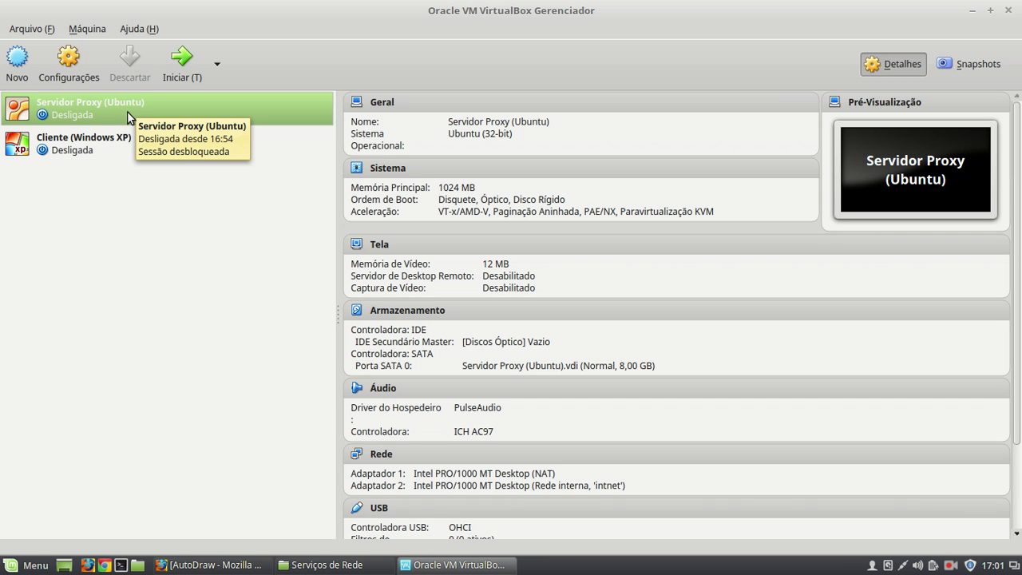
right_click(127, 111)
left_click(168, 119)
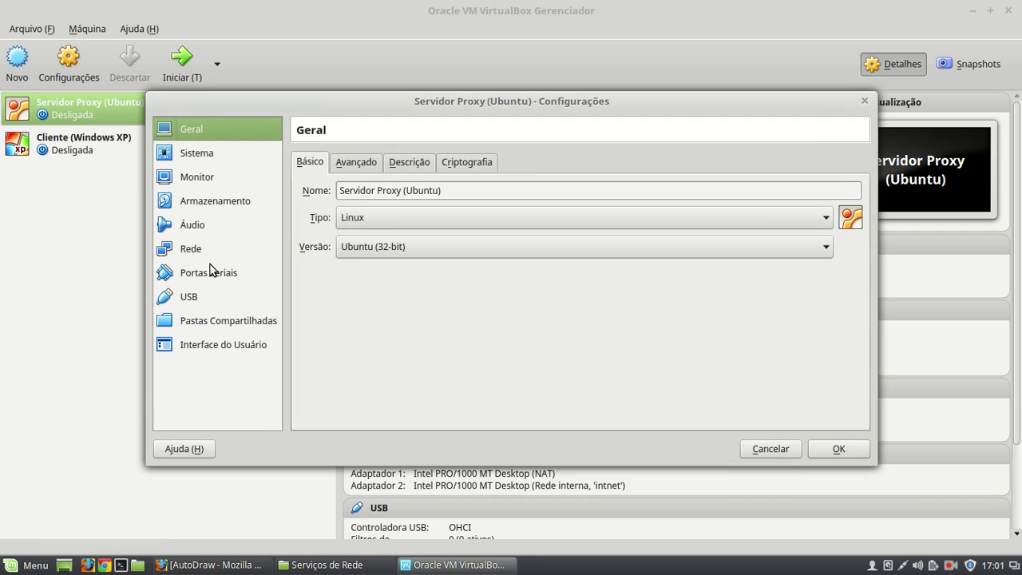
left_click(192, 249)
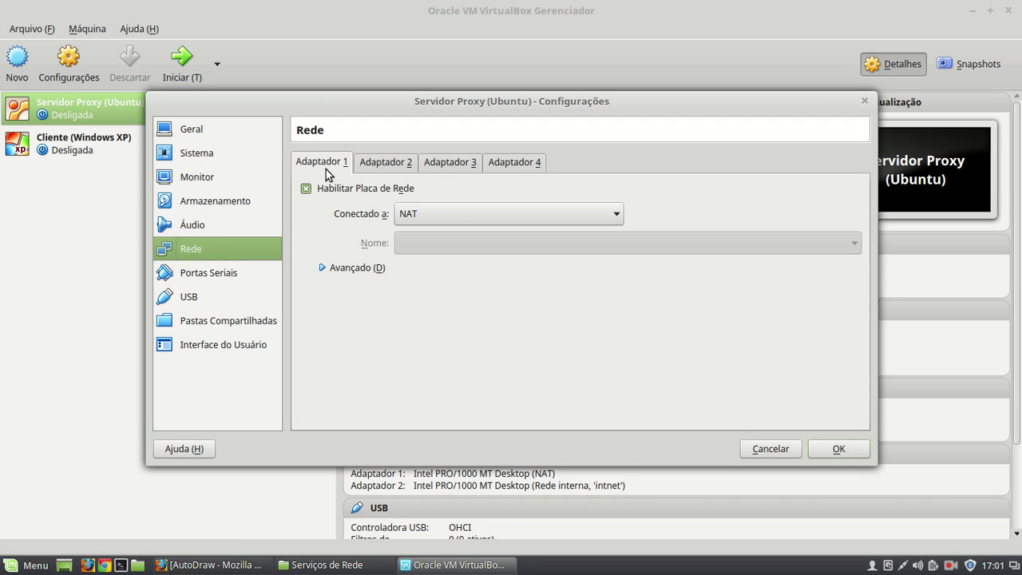
left_click(379, 164)
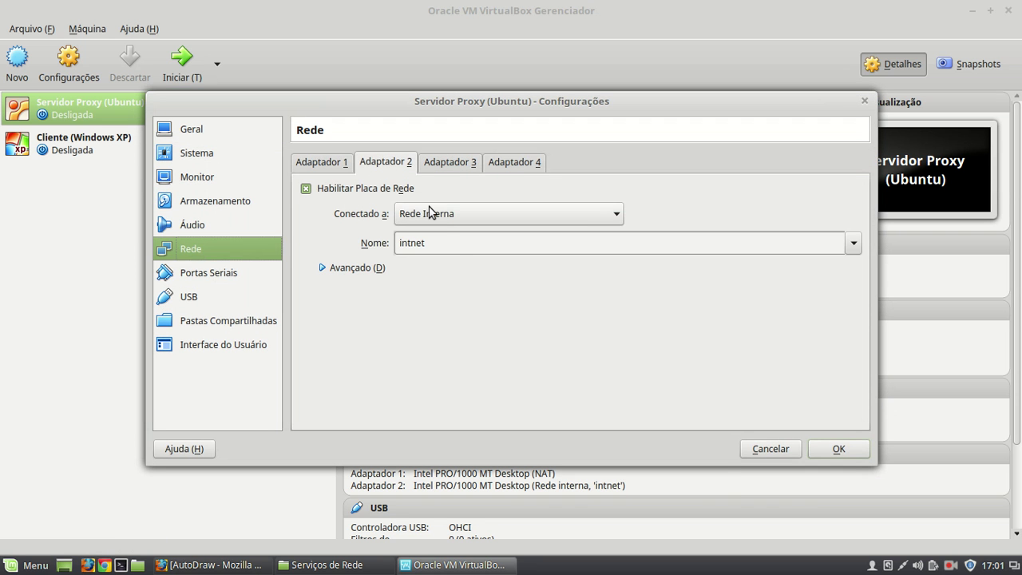
left_click(842, 456)
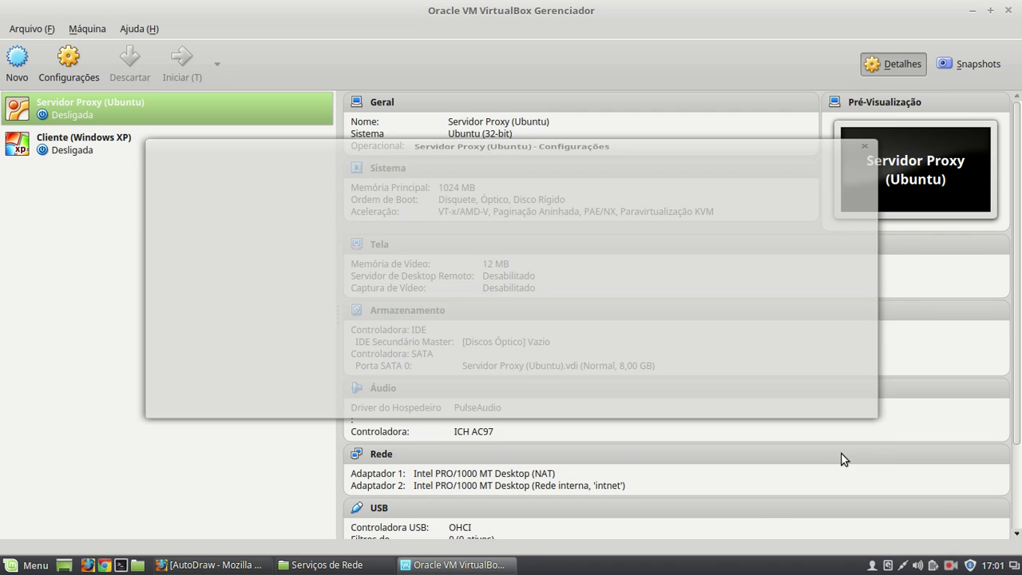
- Start both the Servidor Proxy and Cliente (Windows XP) virtual machines
double_click(87, 102)
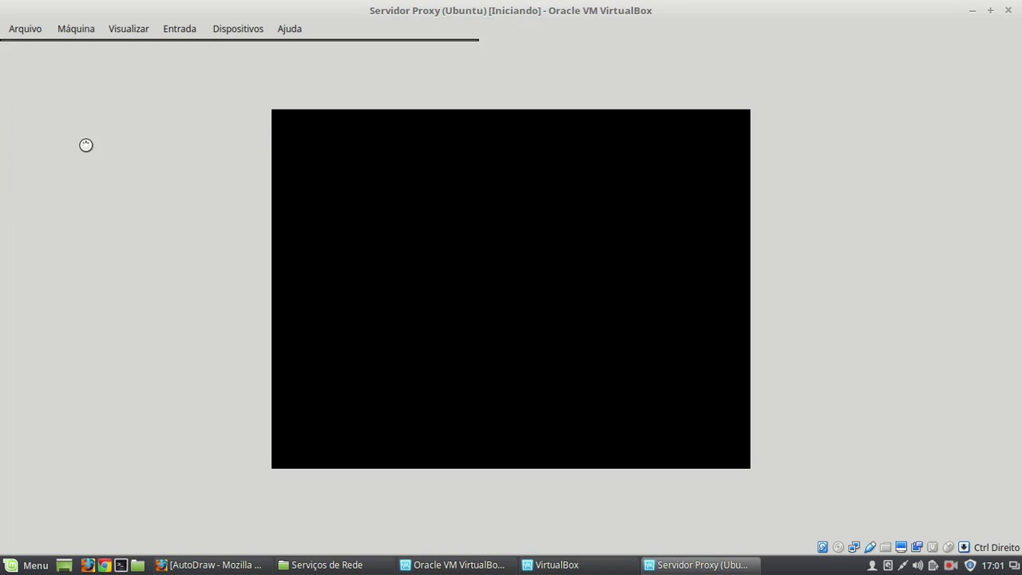
left_click(452, 565)
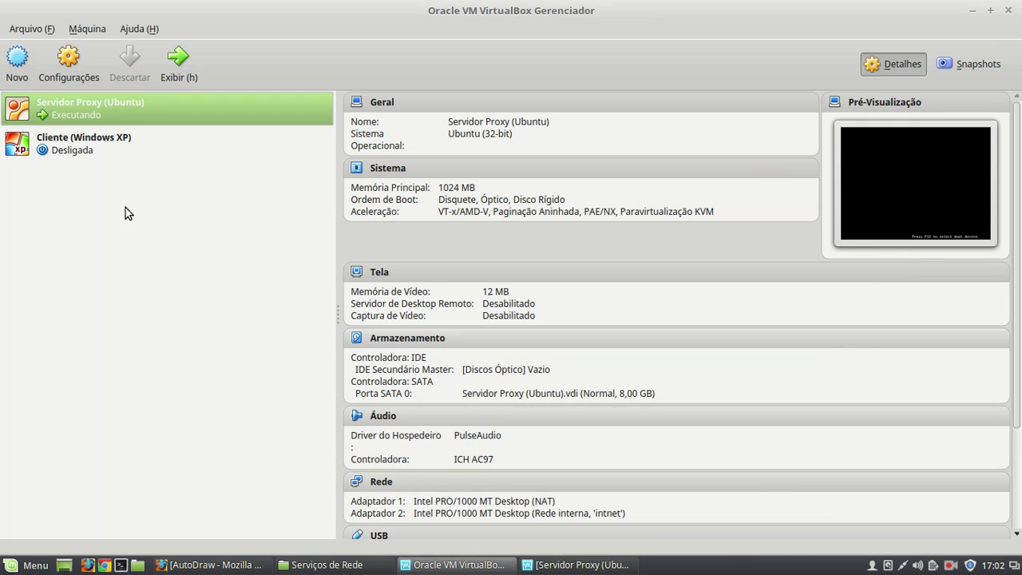
double_click(92, 129)
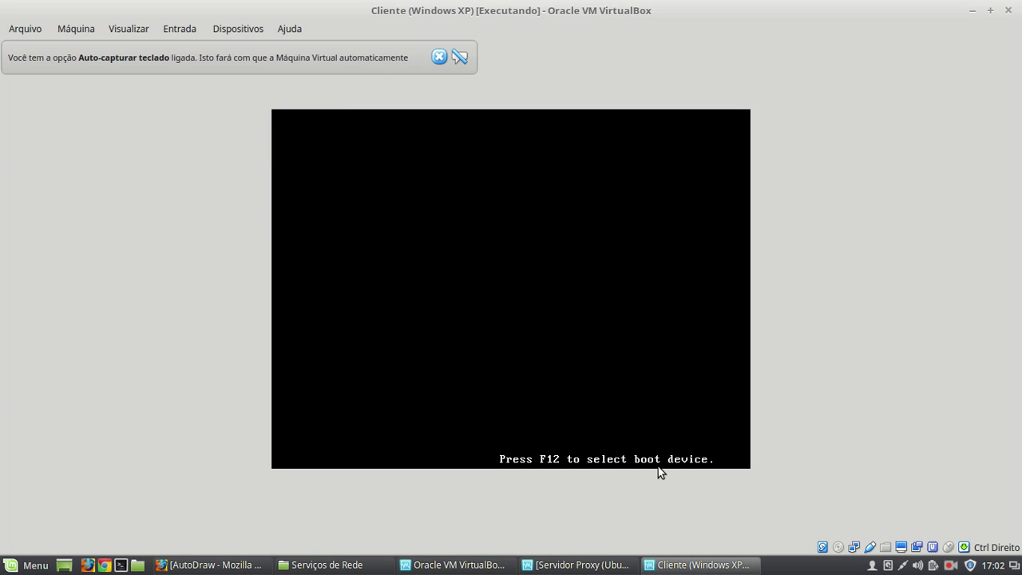
left_click(453, 565)
left_click(575, 564)
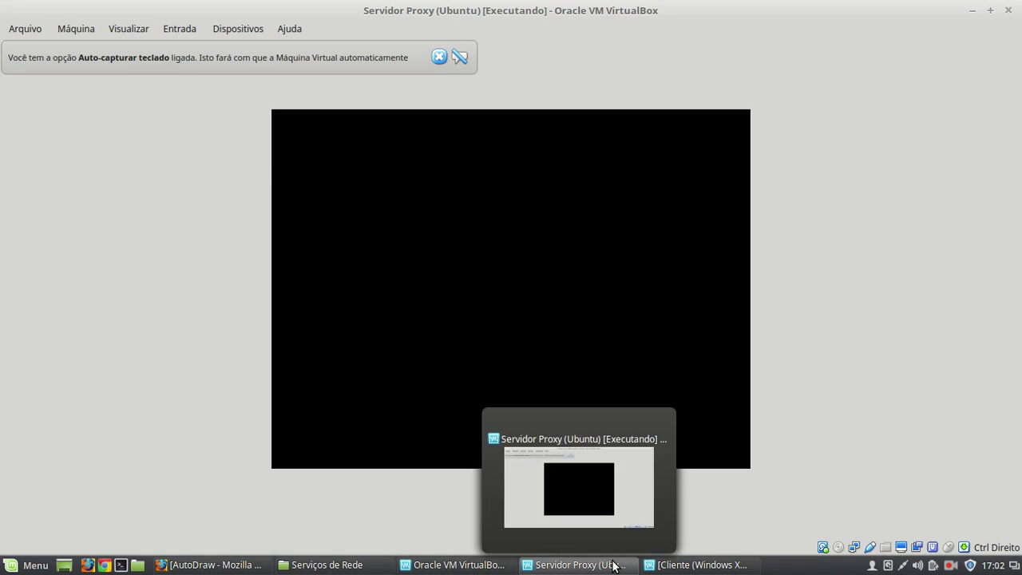
- Dismiss the keyboard and mouse notices and log into the Windows XP user account
left_click(444, 57)
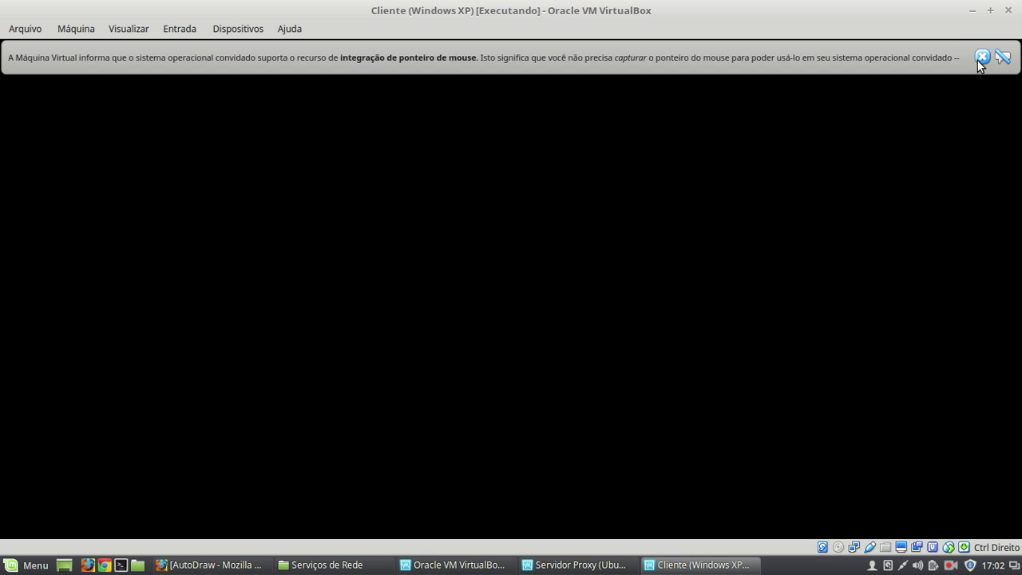
left_click(981, 57)
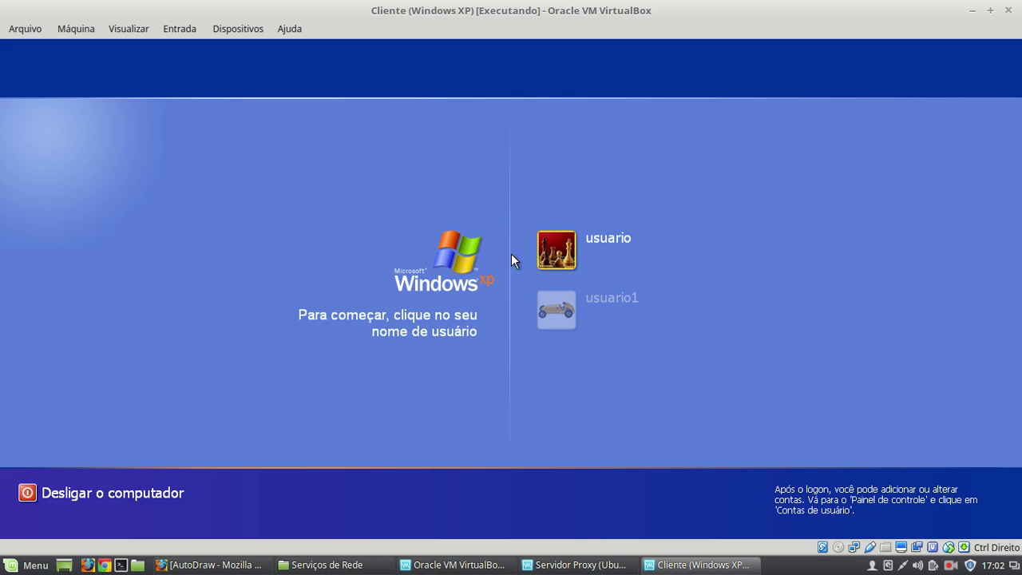
left_click(558, 246)
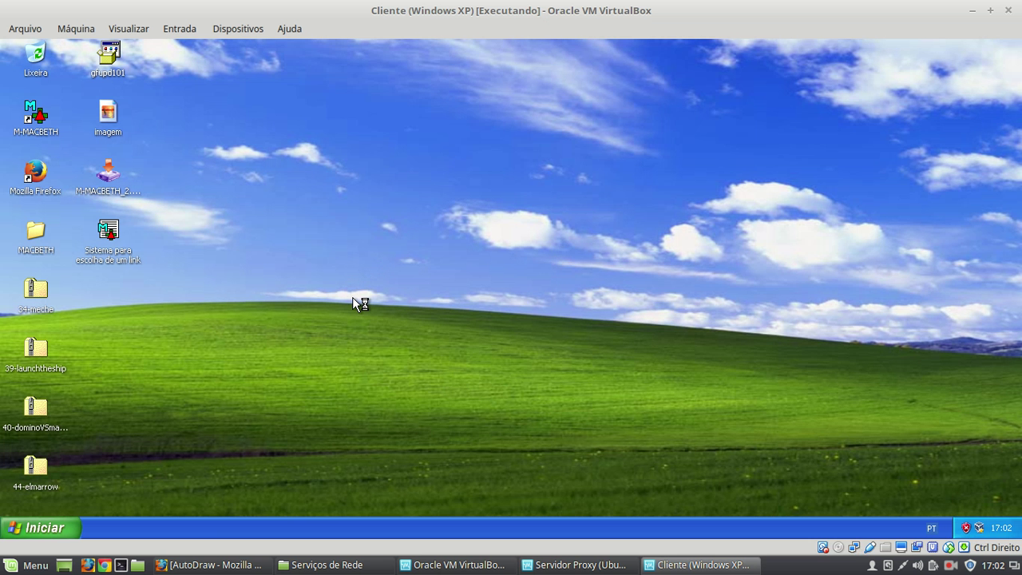
- Open the Properties of Conexão local from Painel de controle's Conexões de rede
left_click(46, 527)
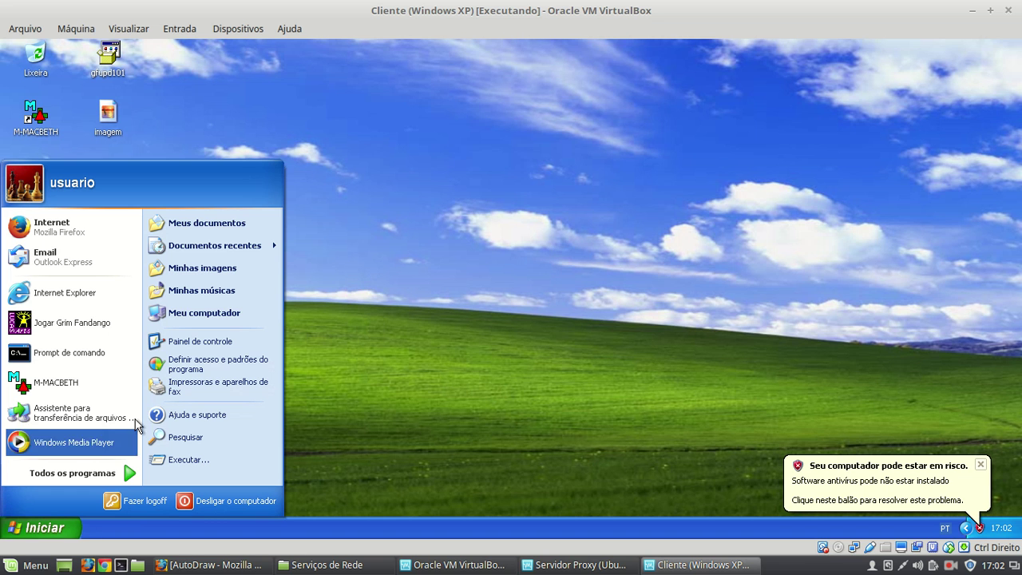
left_click(205, 341)
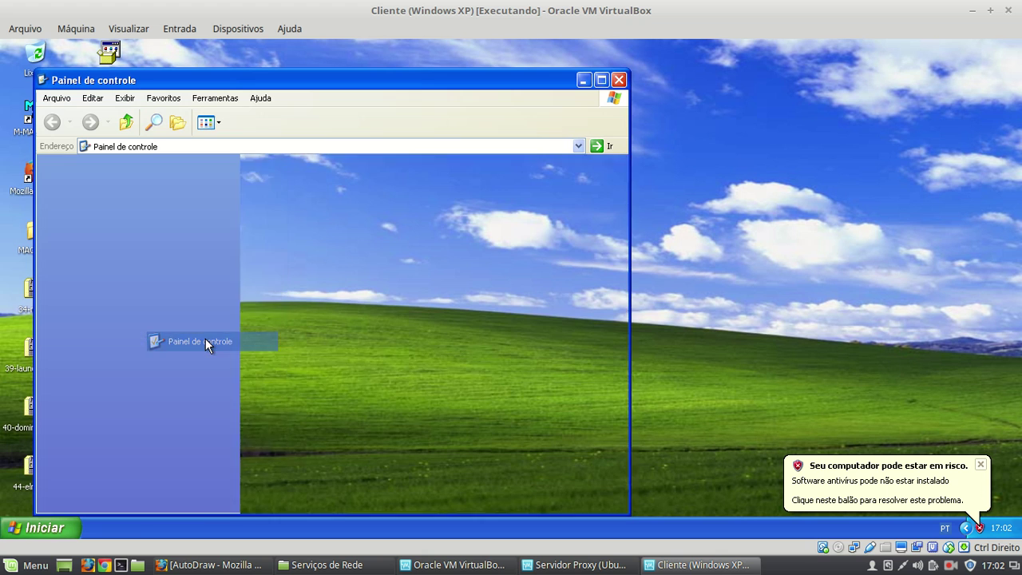
double_click(291, 236)
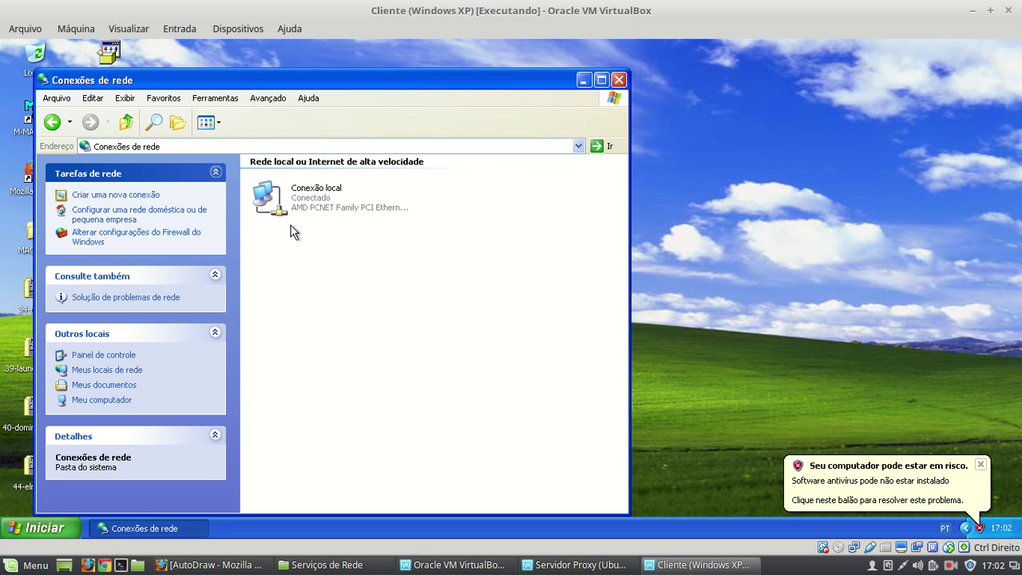
left_click(314, 202)
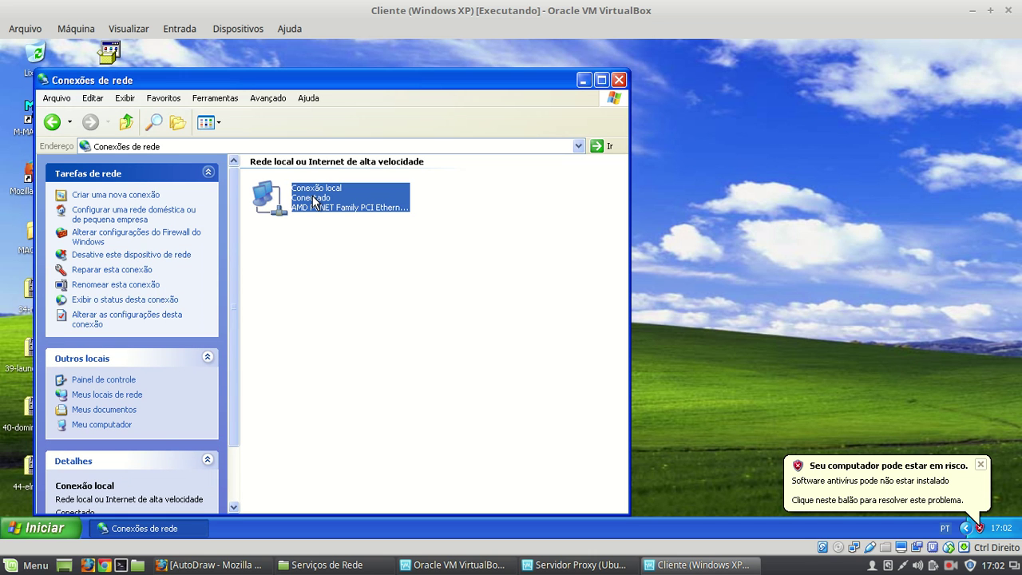
right_click(314, 202)
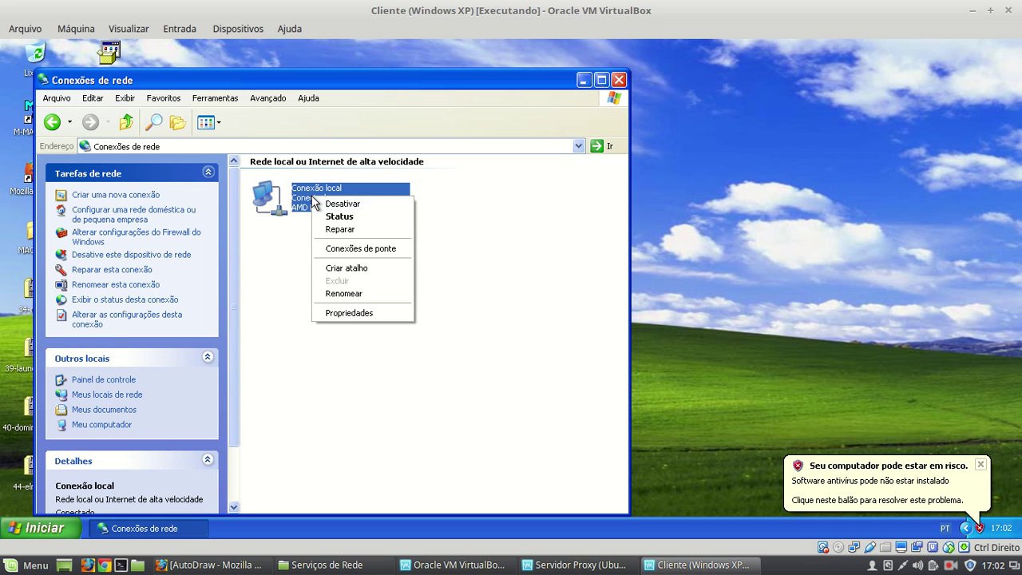
left_click(344, 314)
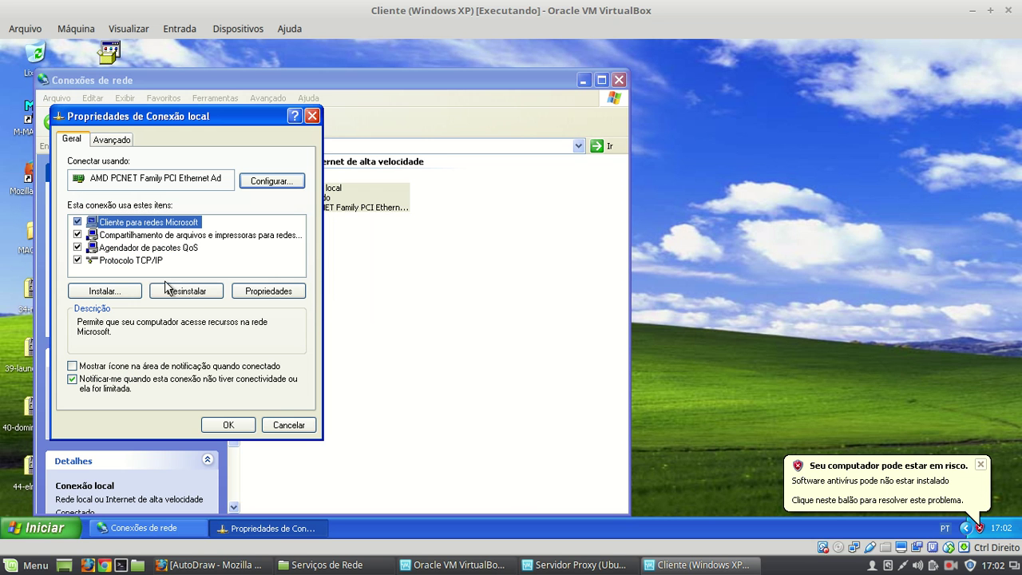
- Replace the TCP/IP address 10.0.3.4 with 192.168.0.2 and mask 255.255.255.0
double_click(148, 261)
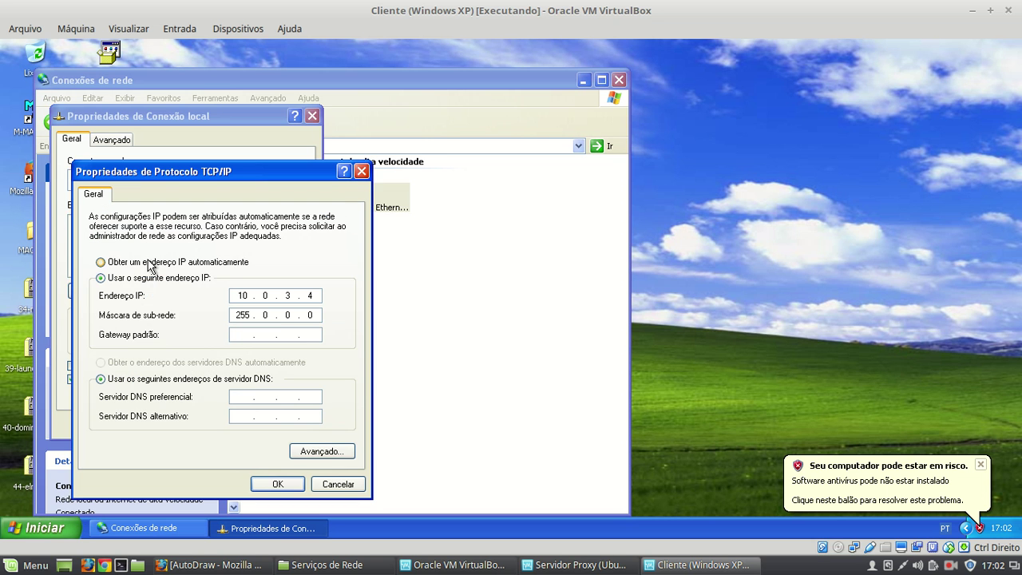
left_click(313, 297)
key("BackSpace")
key("BackSpace")
key("BackSpace")
key("BackSpace")
key("BackSpace")
type("192 . 168 . 0 . 2")
key("Tab")
type("255 . 255 . 255")
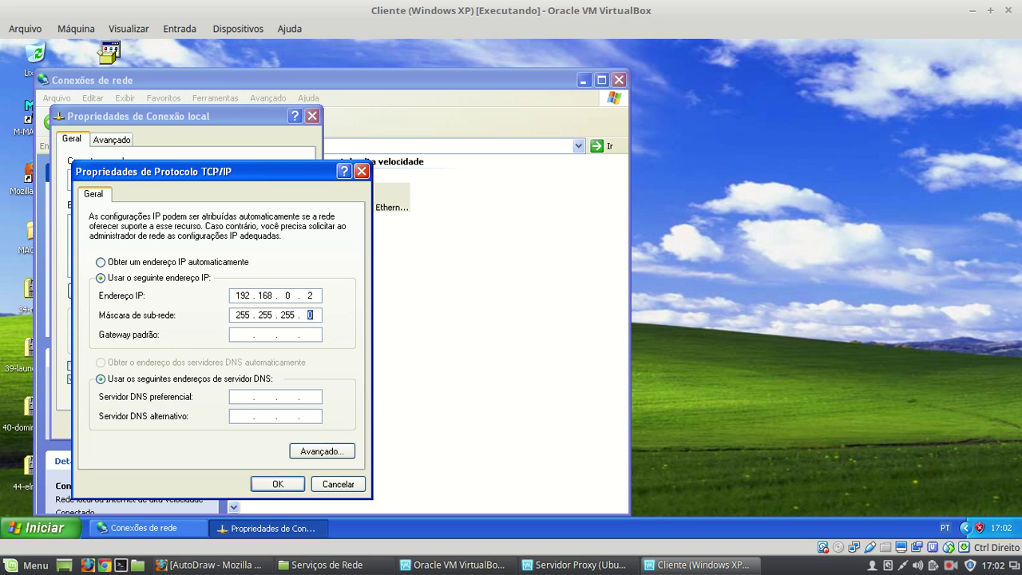
left_click_drag(252, 166, 450, 148)
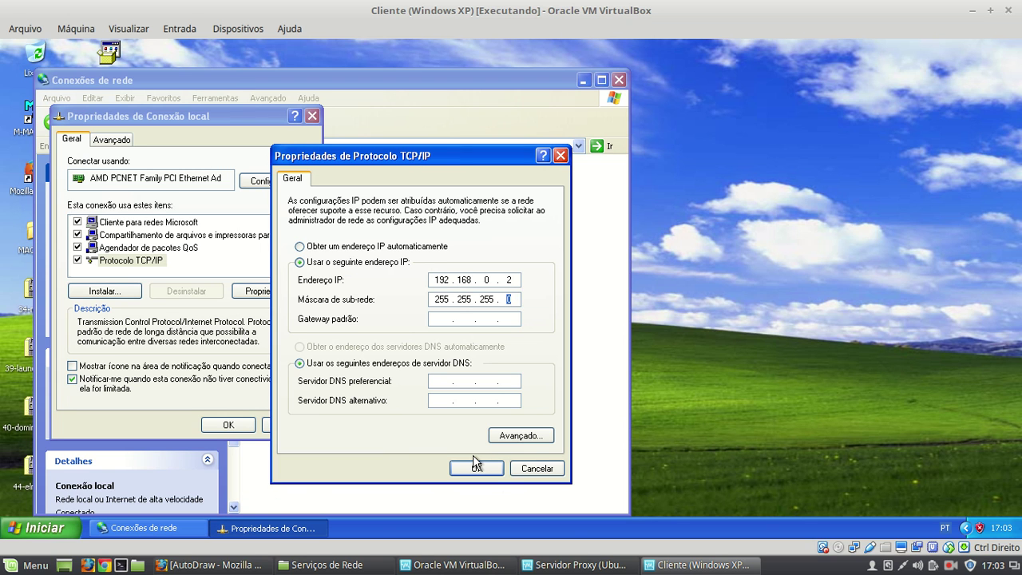
key("XF86AudioLowerVolume")
key("XF86AudioLowerVolume")
key("XF86AudioLowerVolume")
key("XF86AudioLowerVolume")
key("XF86AudioLowerVolume")
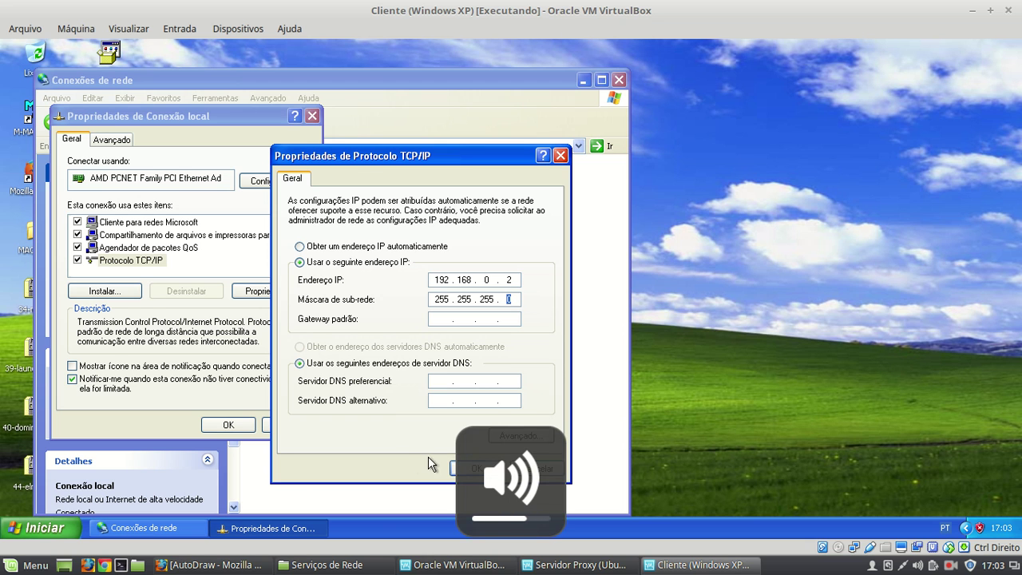
left_click(470, 471)
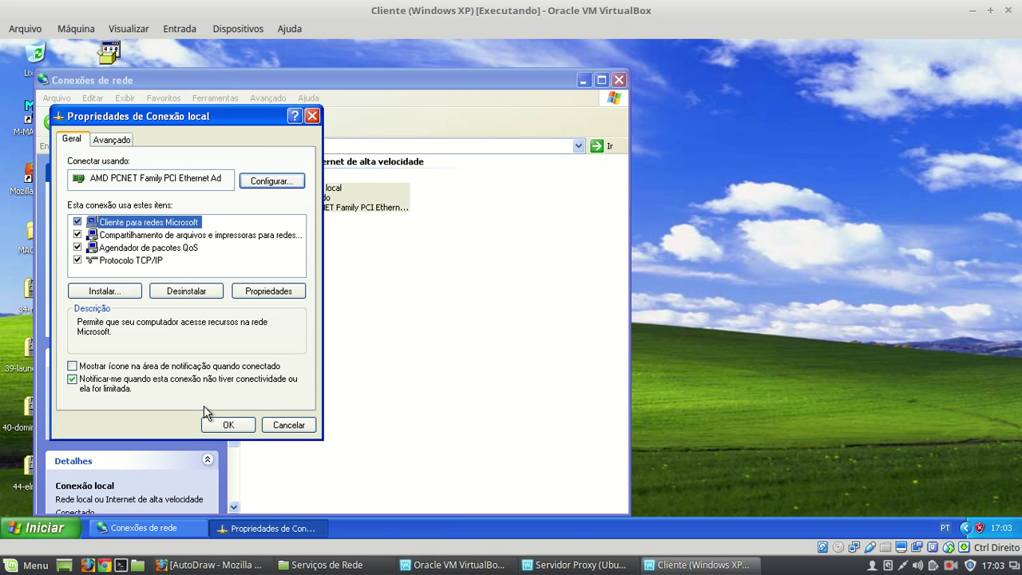
- Apply the Conexão local properties and close the Conexões de rede window
left_click(226, 423)
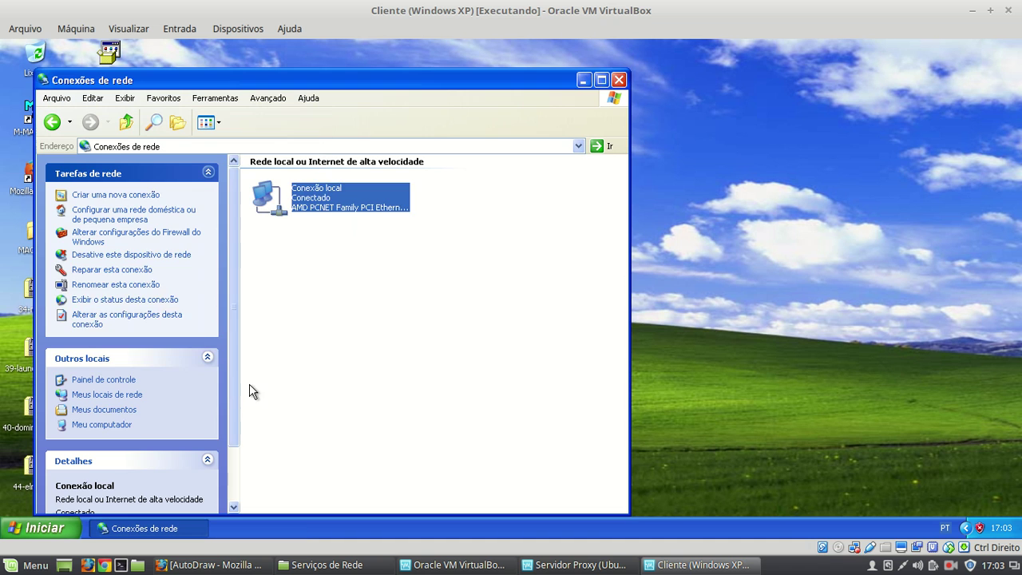
left_click(619, 80)
left_click(567, 567)
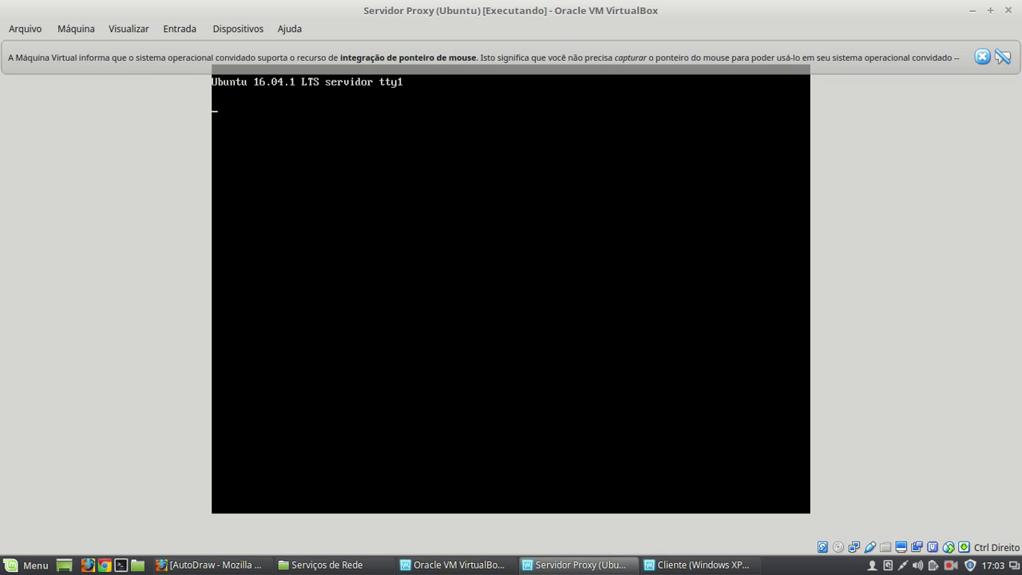
- Log in at tty1 as aluno and become root with sudo su
left_click(982, 57)
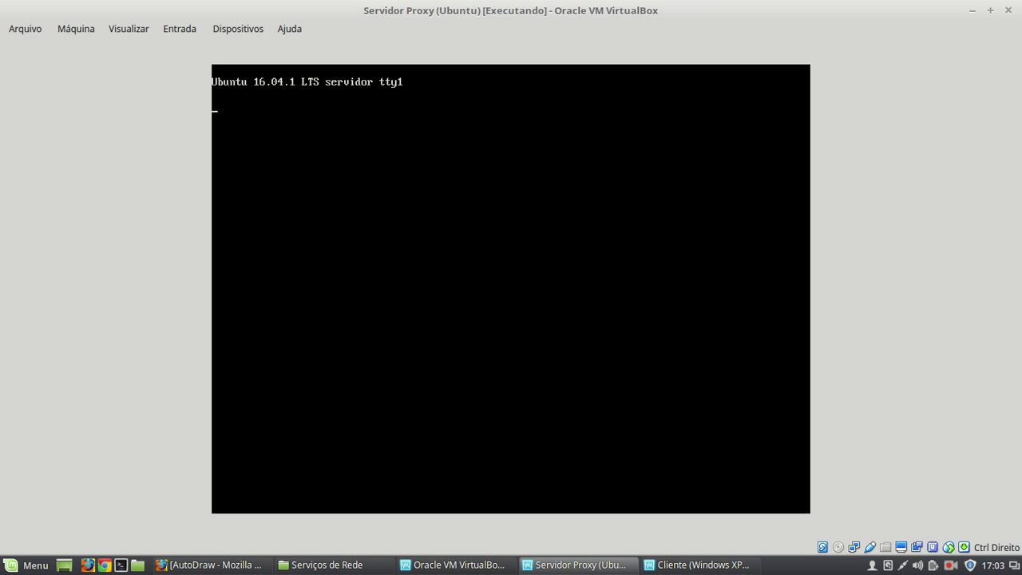
type("aluno")
key("Return")
key("Return")
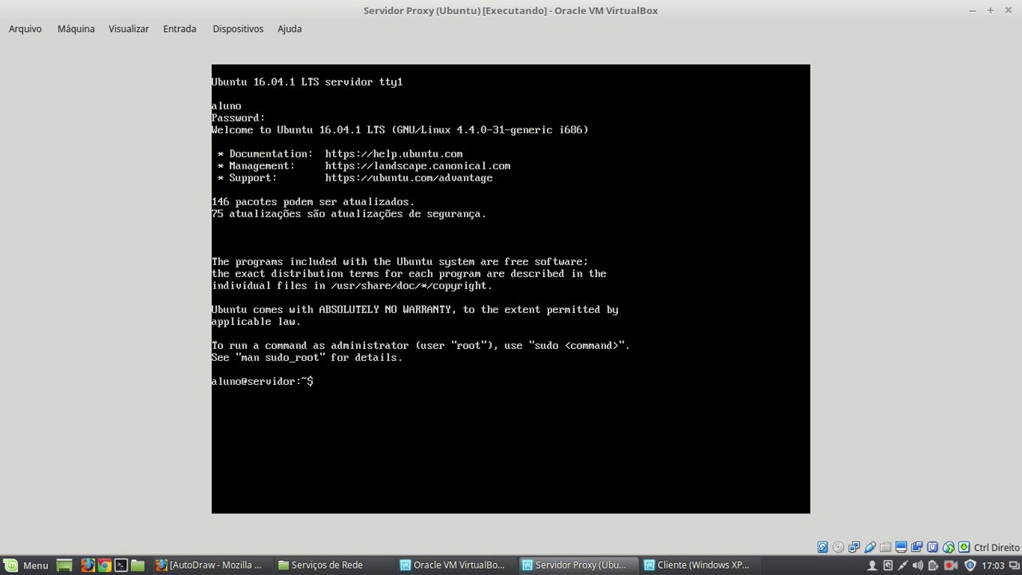
type("sudo su")
key("Return")
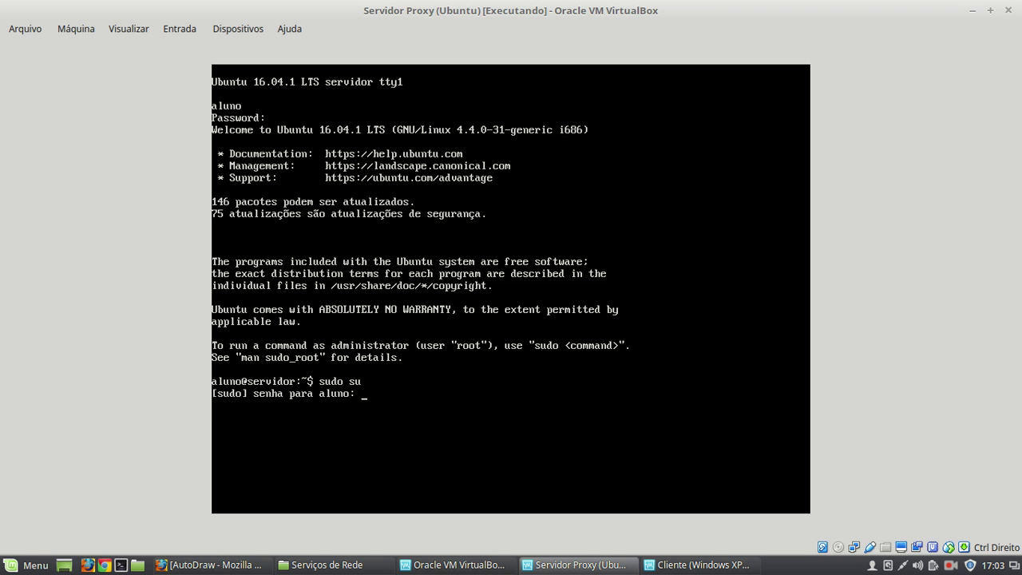
key("Return")
- Clear the console and type ifconfig -a at the root prompt
type("clear")
key("Return")
type("ifconfig -a")
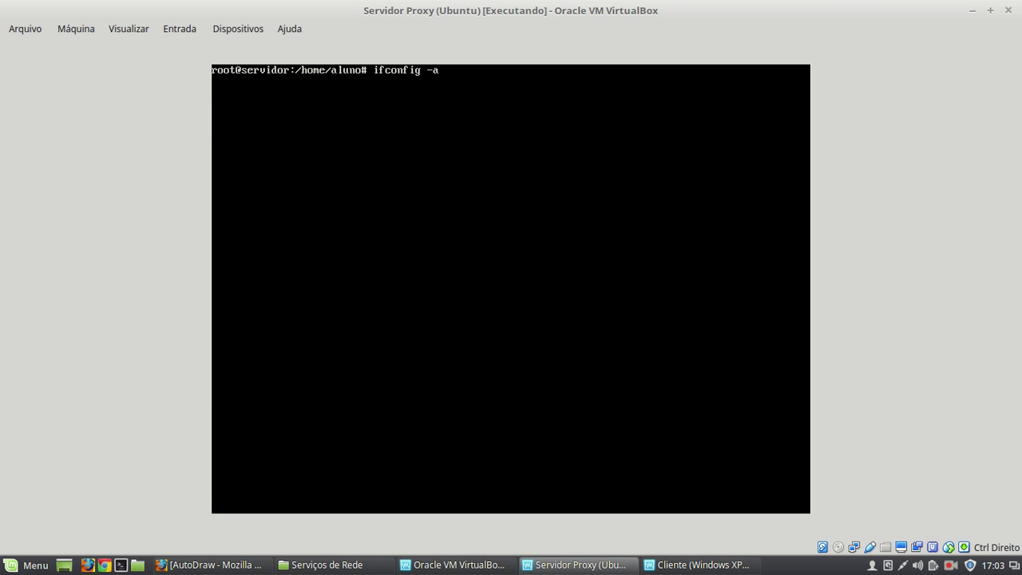
- Run ifconfig -a, showing enp0s3 at 10.0.2.15 and enp0s8 without an IPv4 address
key("Return")
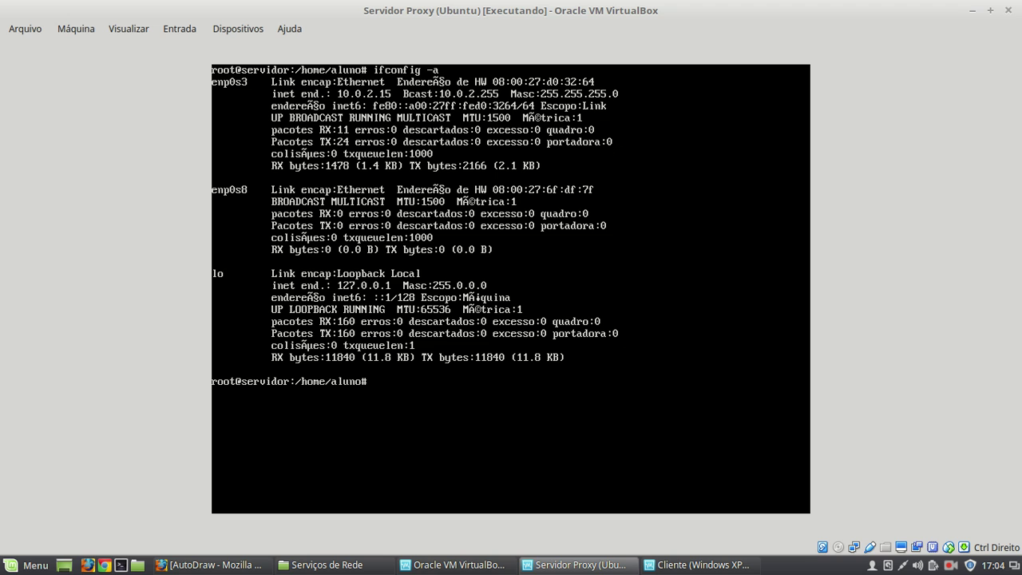
- Assign enp0s8 the address 192.168.0.1 with netmask 255.255.255.0 and list all interfaces to verify
type("ifconfig enp0s8 192.168.0.1")
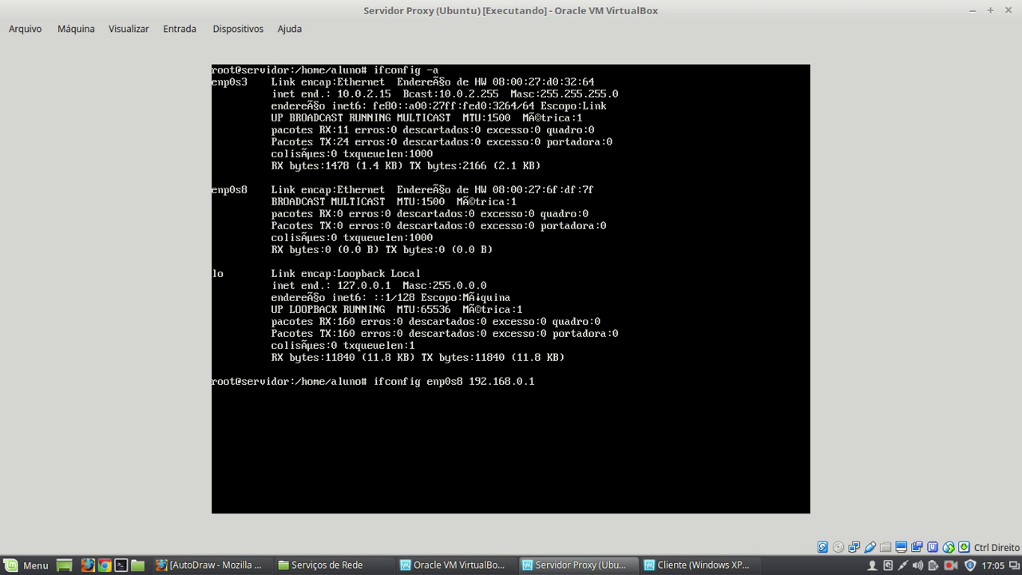
type(" netmask 255.255.255")
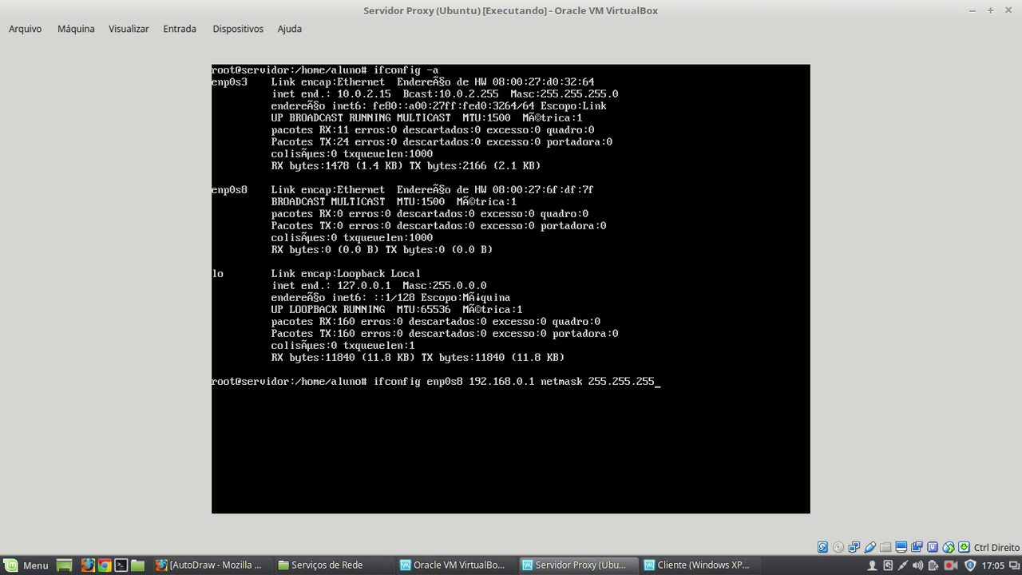
type(".0 up")
key("Right")
key("Right")
key("Right")
key("Right")
key("Return")
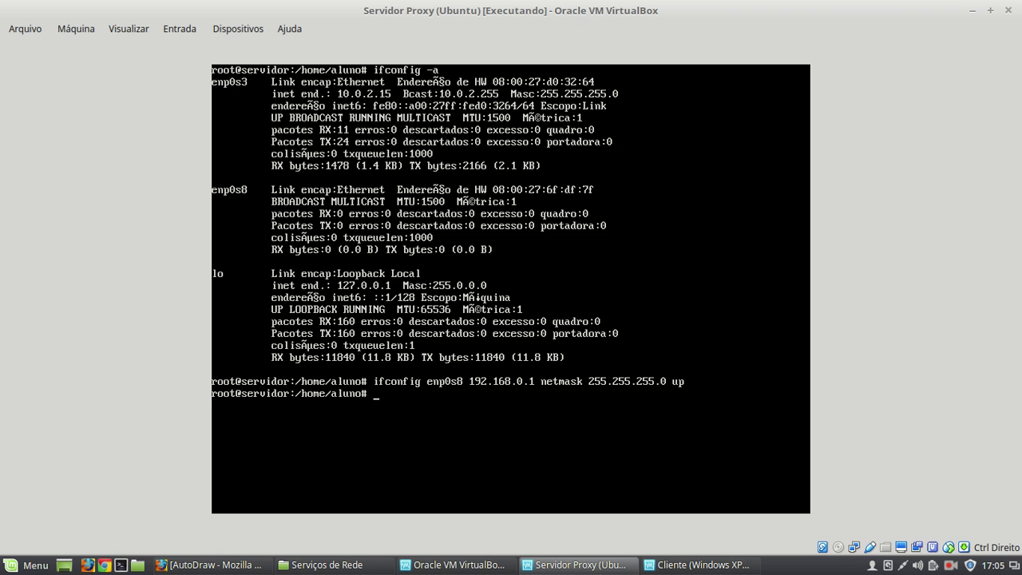
type("ifconfig -a")
key("Return")
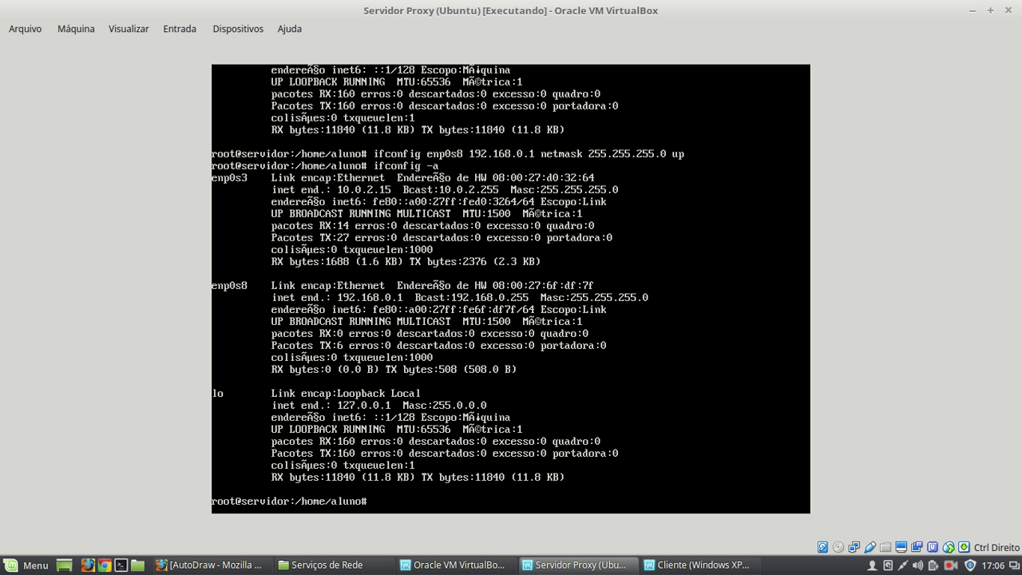
- Ping the client at 192.168.0.2, then stop to show 0% packet loss
type("ping 192.168.0.2")
key("Return")
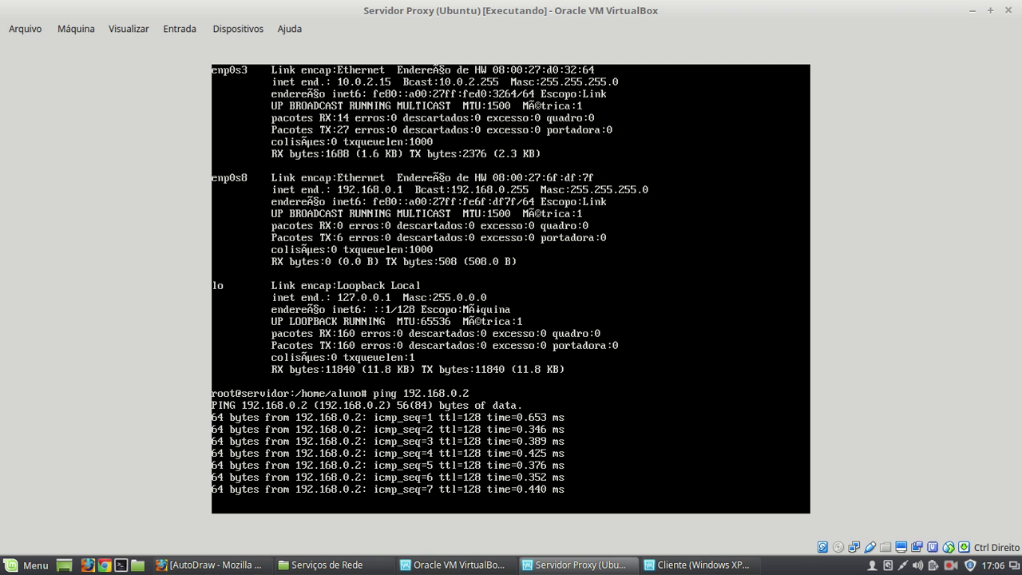
key("ctrl+c")
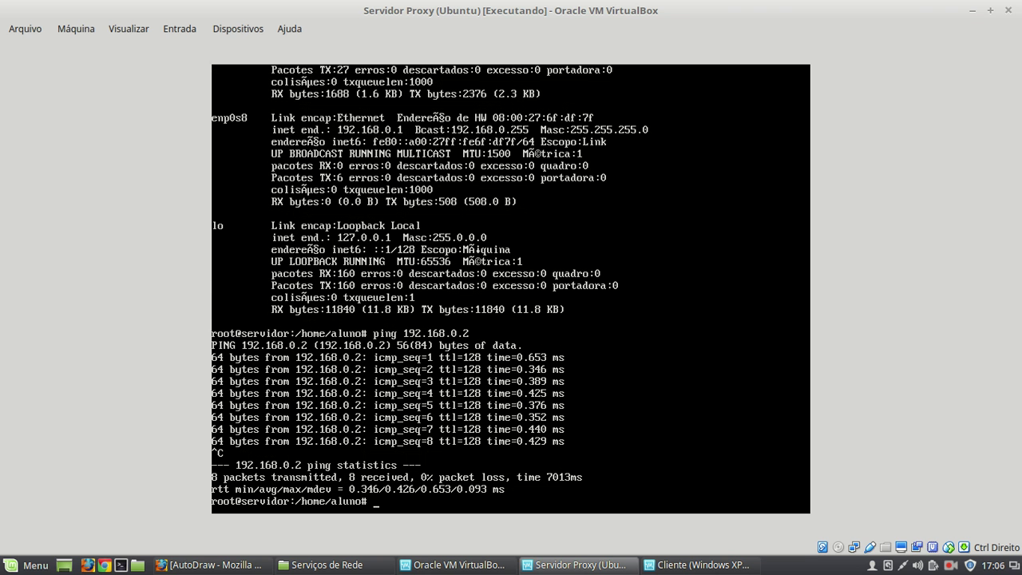
- On the Windows XP client, open a cmd prompt via Executar and ping 192.168.0.1
left_click(684, 567)
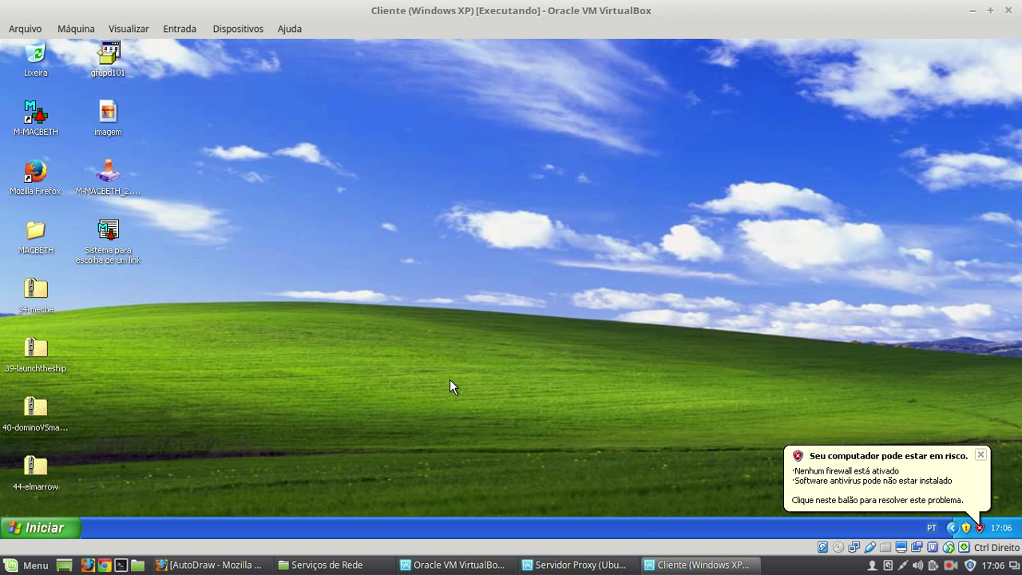
left_click(54, 529)
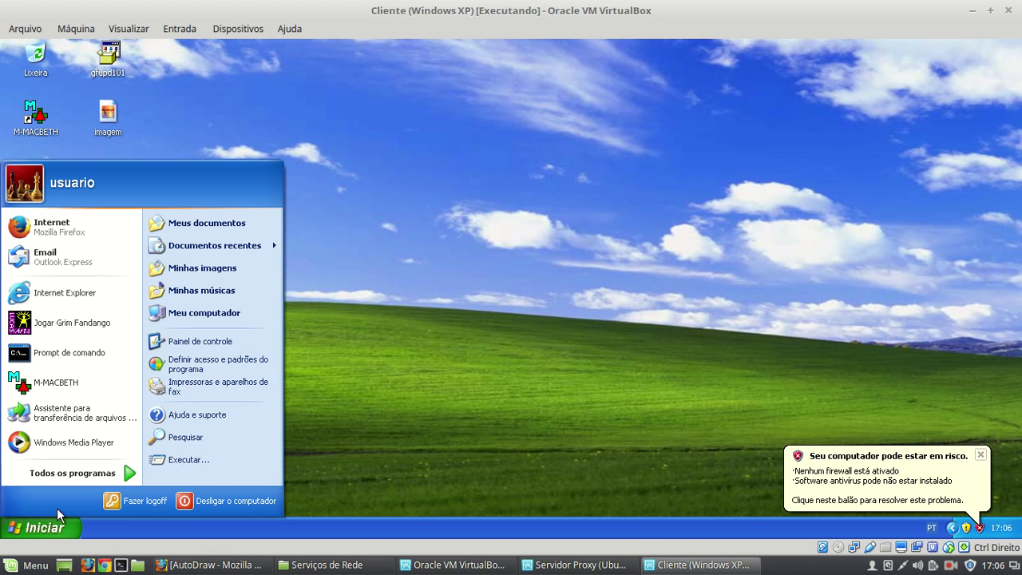
left_click(200, 460)
type("cmd")
key("Return")
type("ping 192.168.0.1")
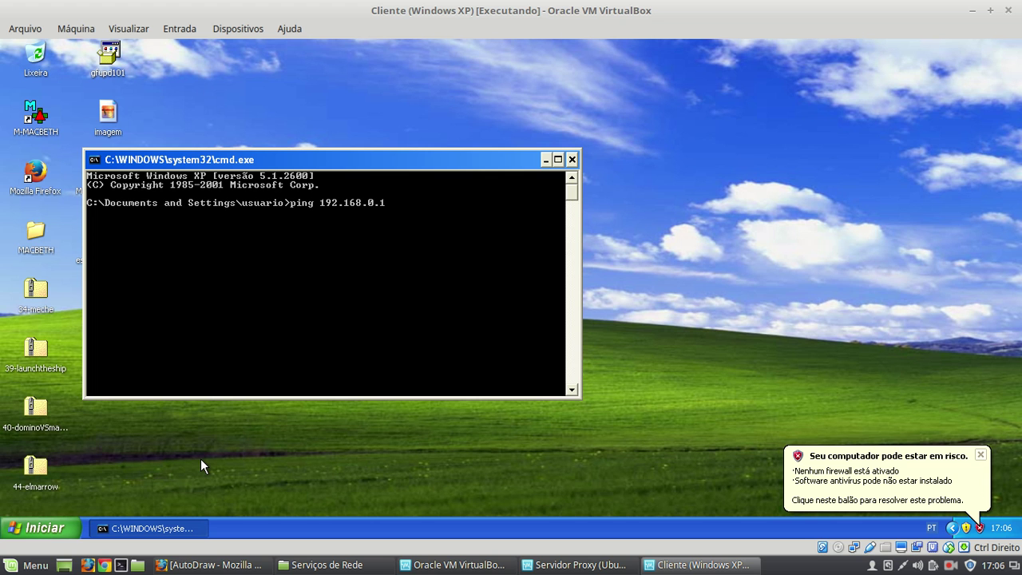
key("Return")
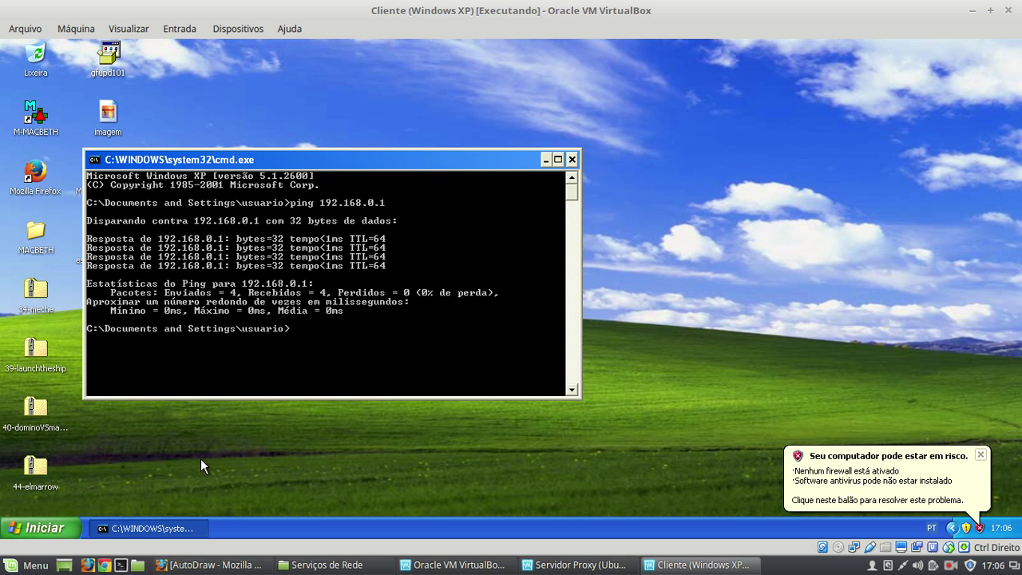
- Close the command prompt and the tray balloons, then return to the Servidor Proxy VM
left_click(571, 159)
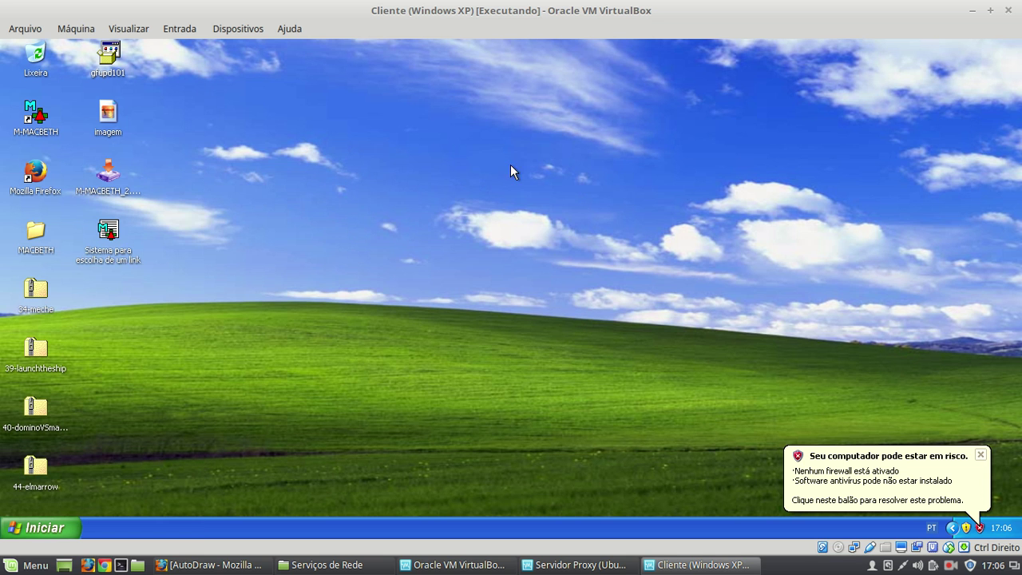
left_click(980, 454)
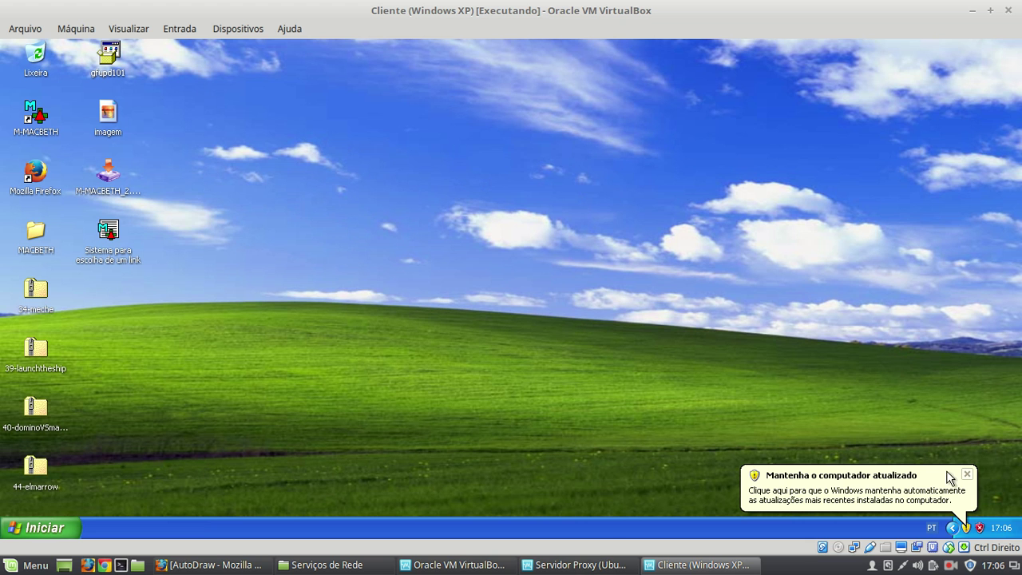
left_click(967, 474)
left_click_drag(237, 242, 638, 454)
key("alt+Tab")
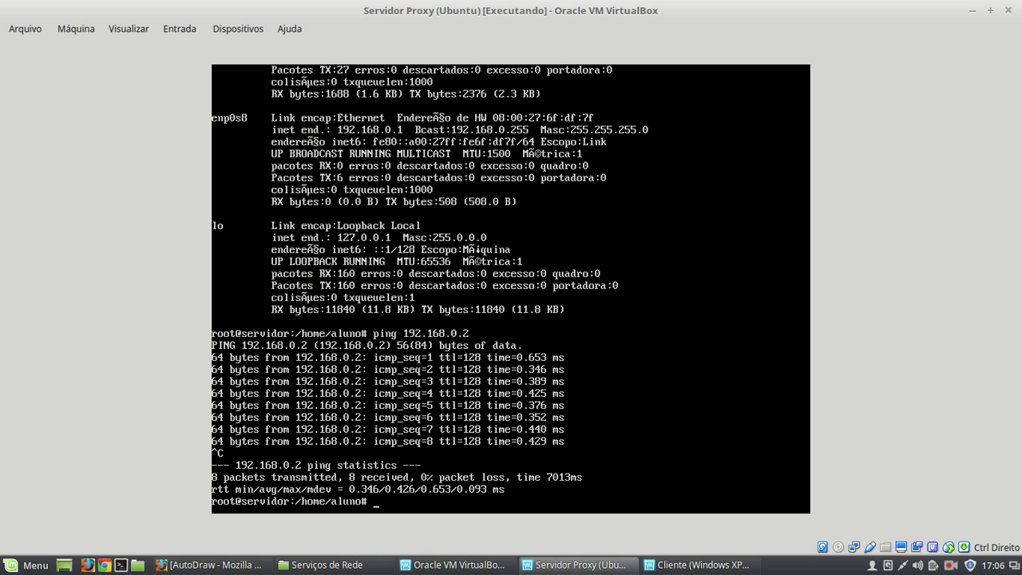
key("alt+Tab")
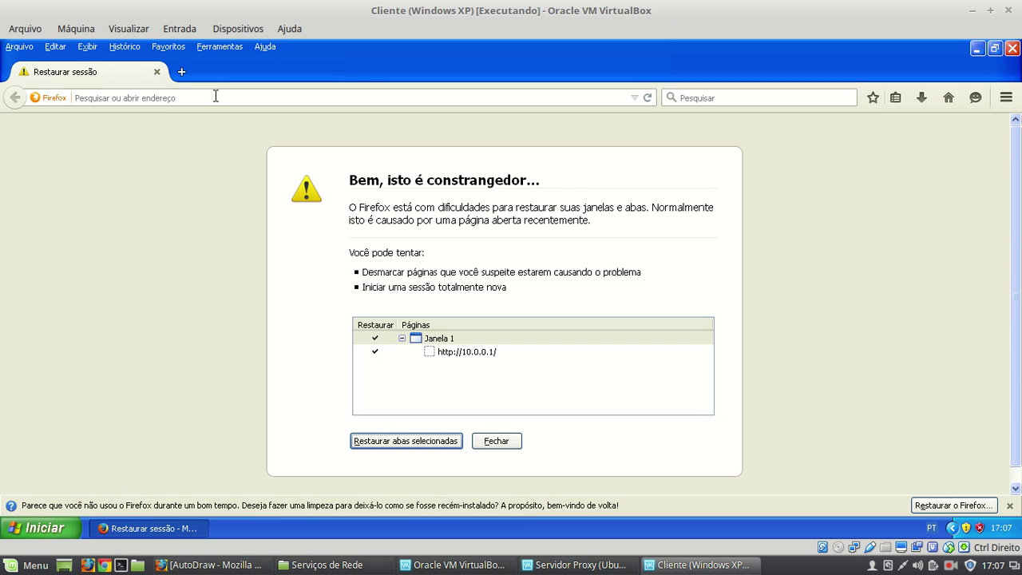
left_click(200, 97)
type("www.uol.co")
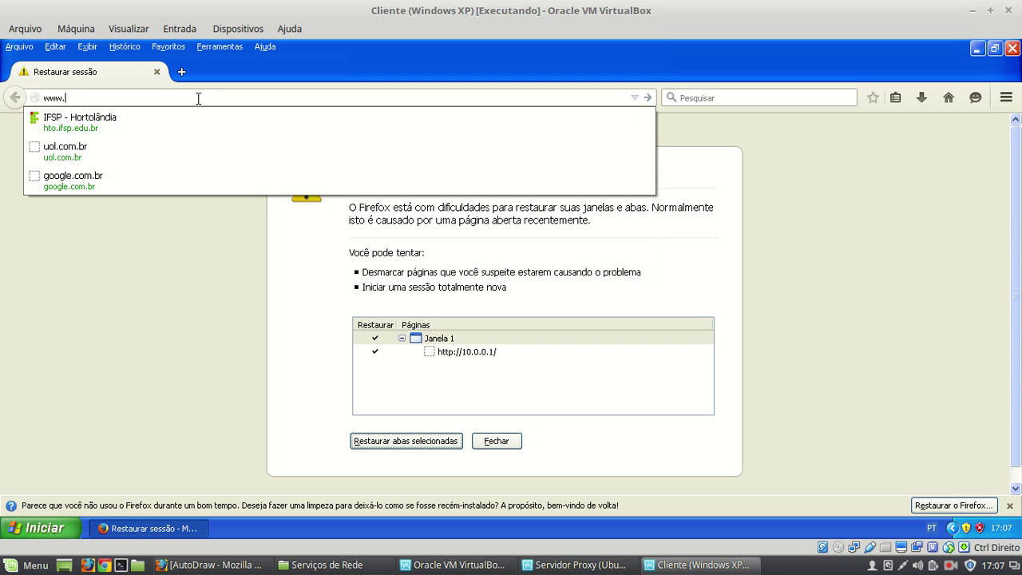
type("m.br")
key("Return")
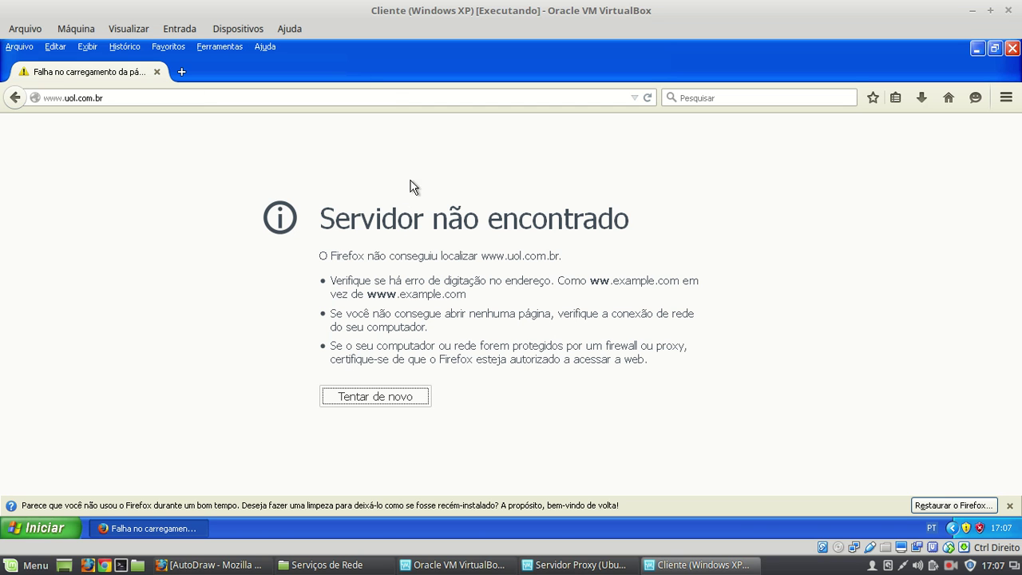
- Highlight parts of the 'Servidor não encontrado' error message, then close Firefox
left_click_drag(321, 218, 676, 386)
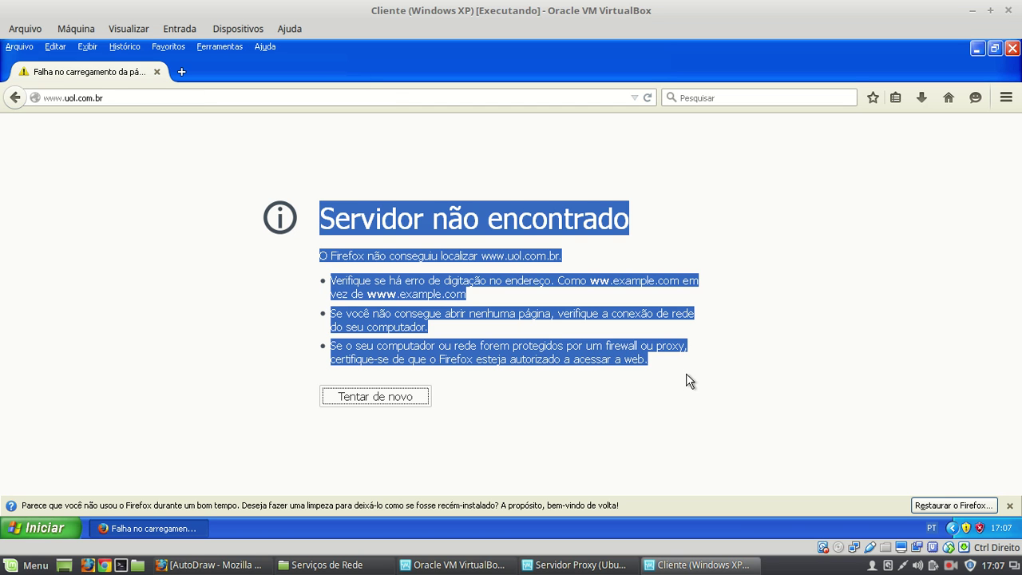
left_click(686, 373)
triple_click(581, 321)
double_click(548, 282)
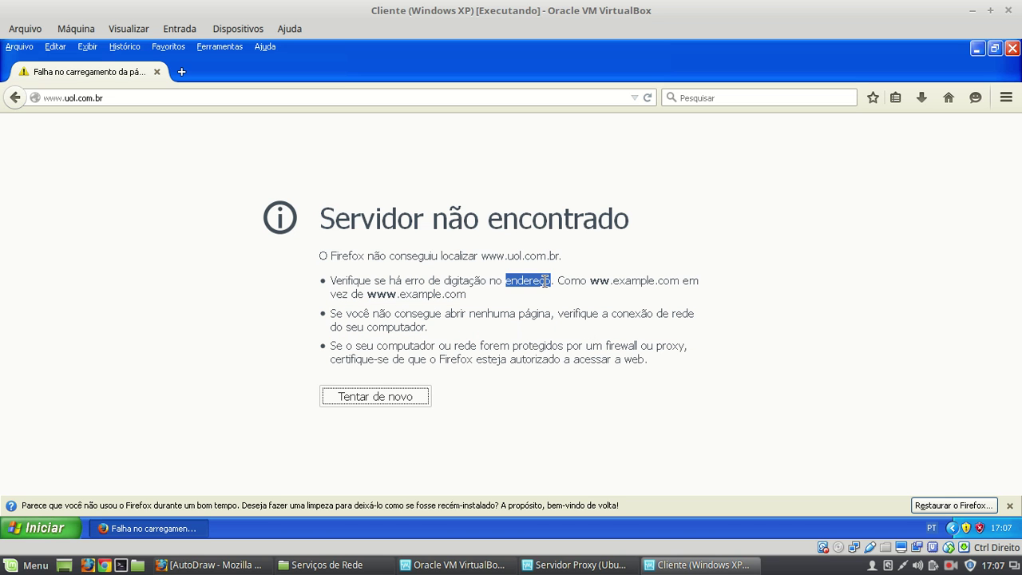
triple_click(541, 254)
left_click(527, 224)
double_click(527, 222)
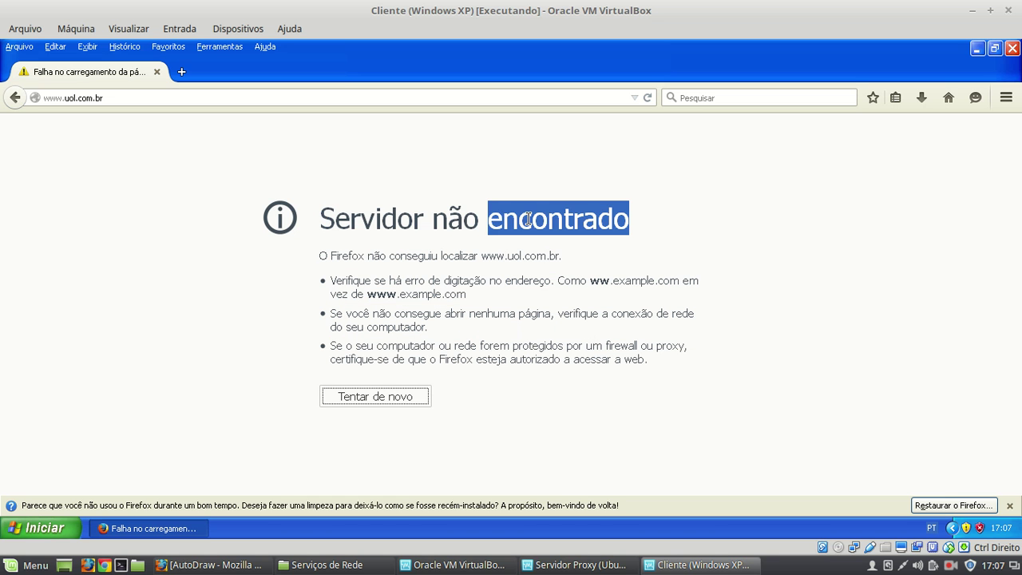
left_click(528, 218)
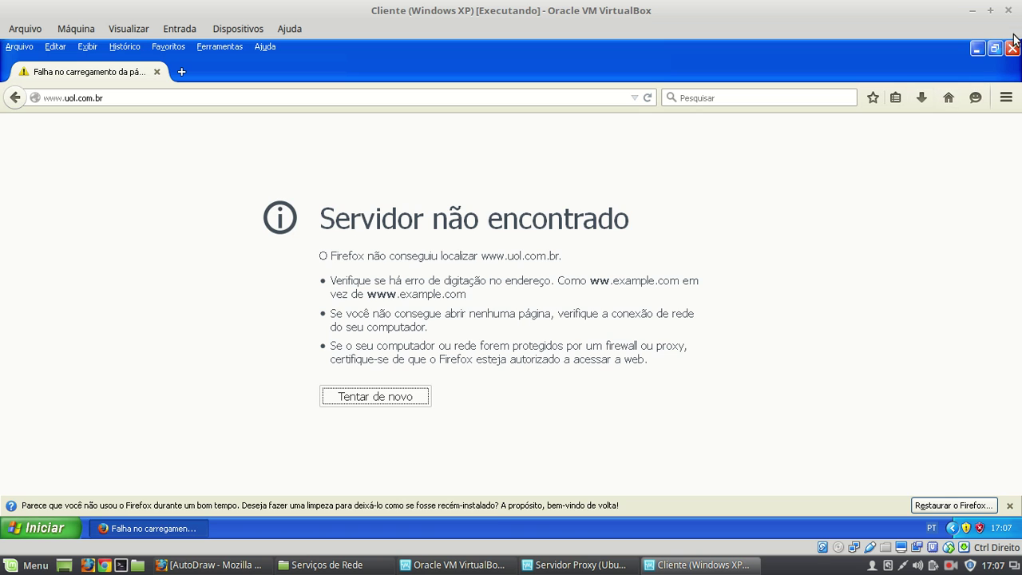
left_click(1011, 48)
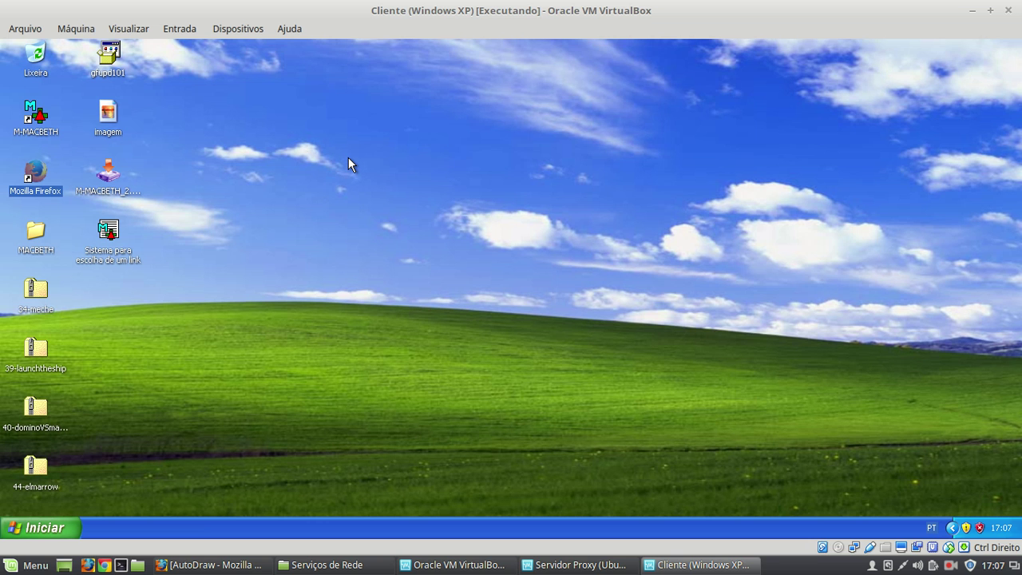
left_click(551, 569)
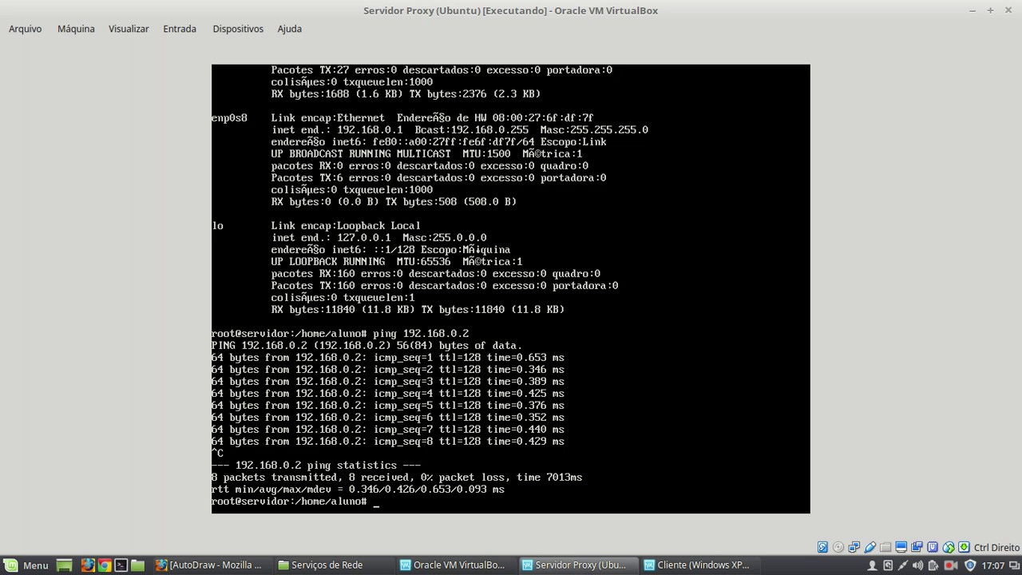
type("clear")
key("Return")
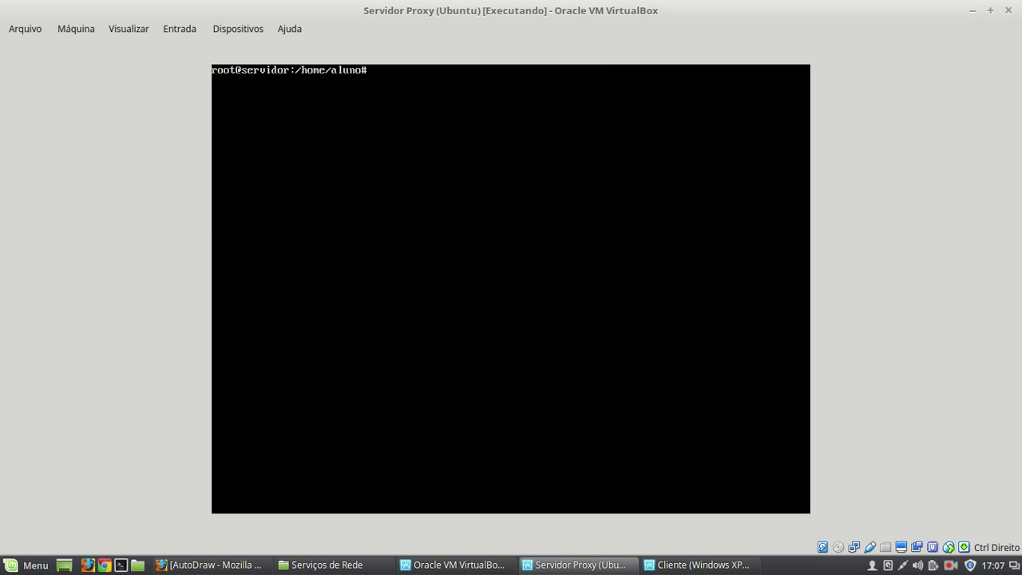
type("ping www.google.com.br")
key("Return")
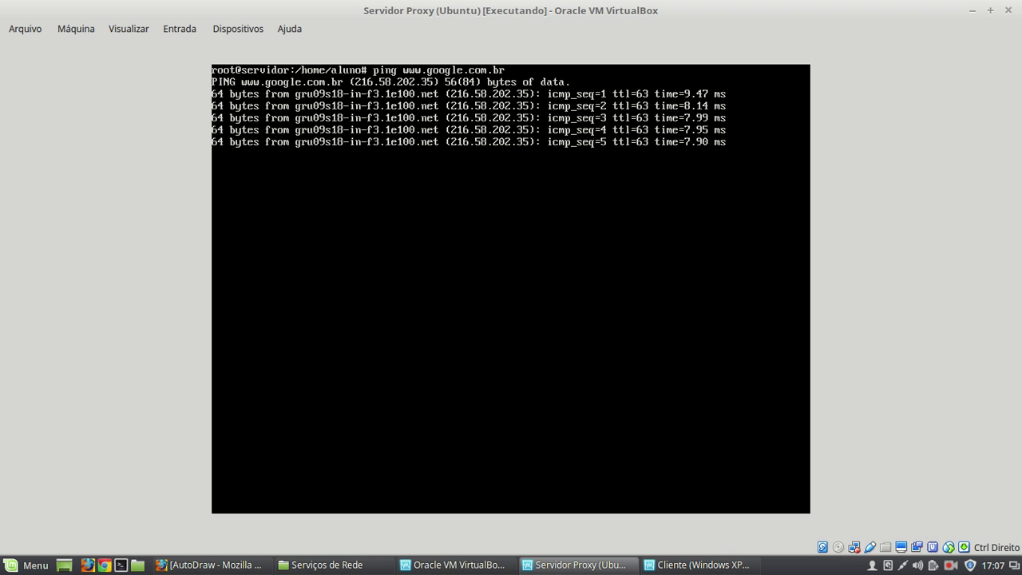
key("ctrl+c")
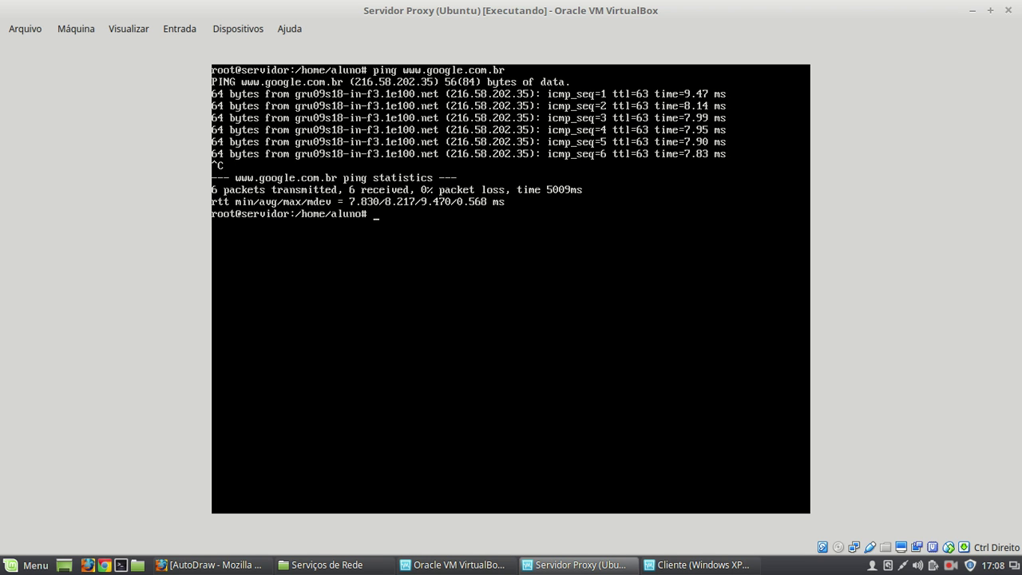
- List all interfaces with ifconfig -a, clear the screen, and show the routing table with route -n
type("ifconfig -a")
key("Return")
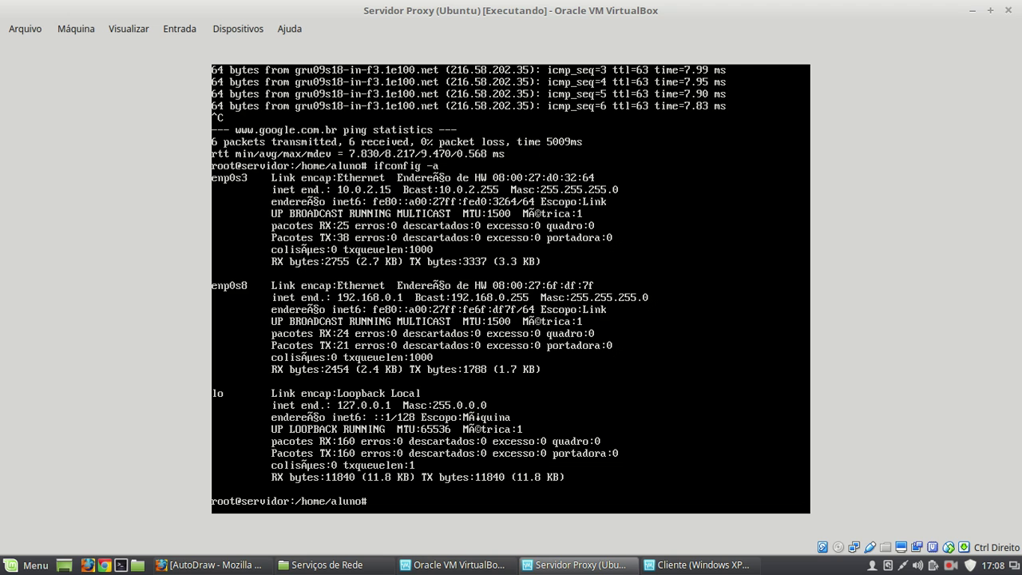
type("rout")
key("BackSpace")
key("BackSpace")
key("BackSpace")
key("BackSpace")
type("clear")
key("Return")
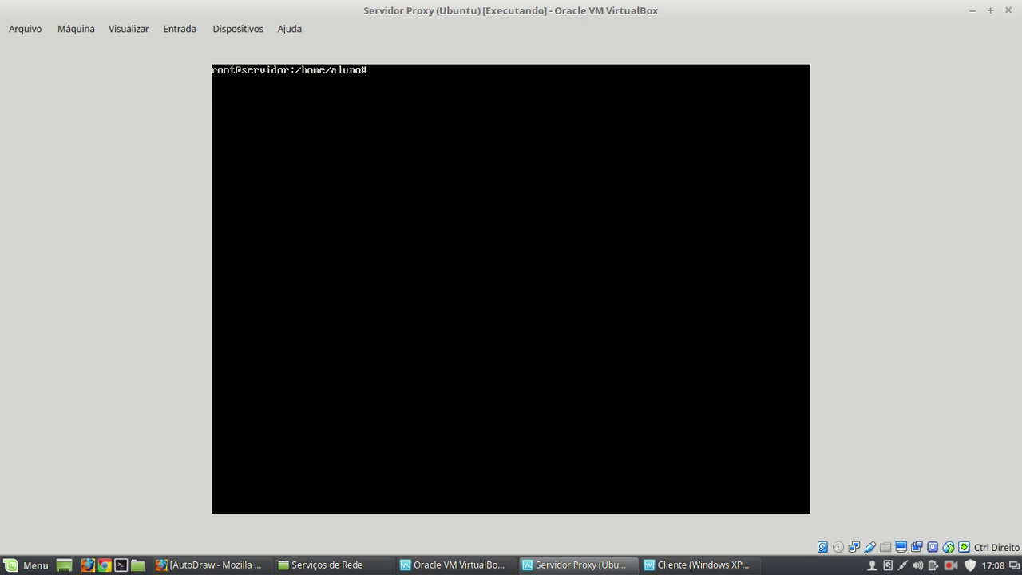
type("route -n")
key("Return")
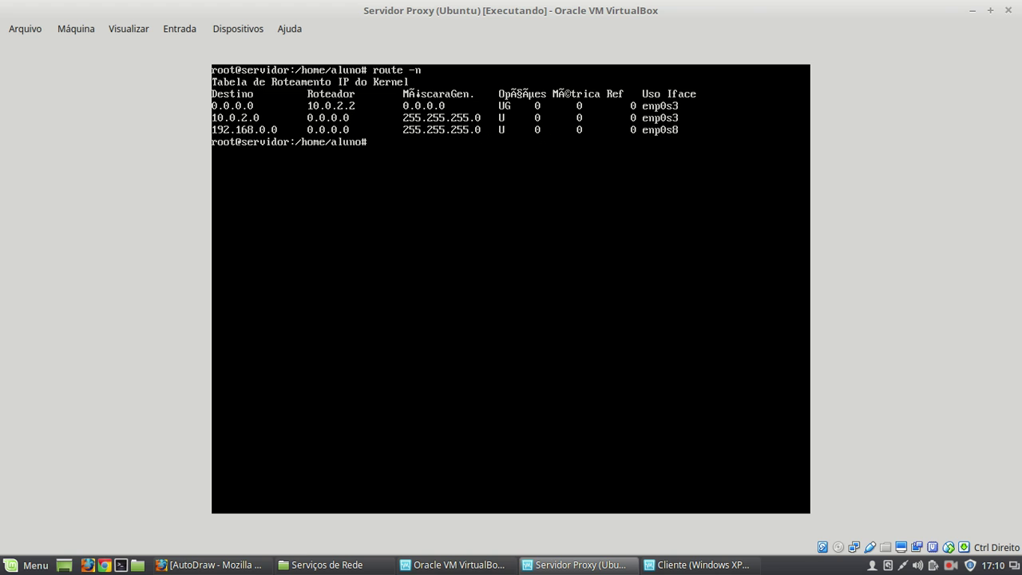
- Clear the server console and type apt-get update at the prompt without running it
type("clear")
key("Return")
type("apt-get update")
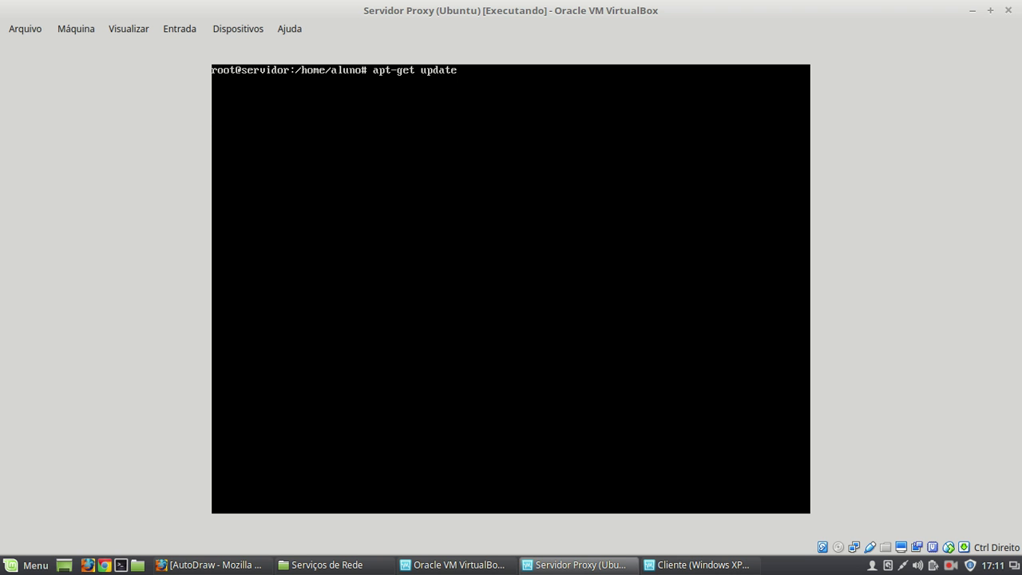
- Run apt-get update, then type apt-get install fortune at the new prompt
key("Return")
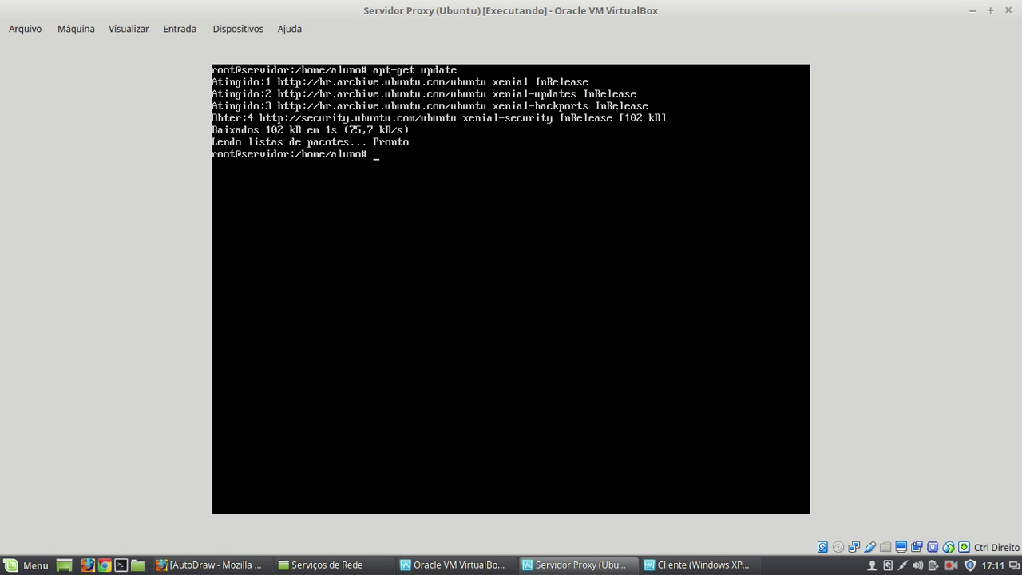
type("apt-get install fortune")
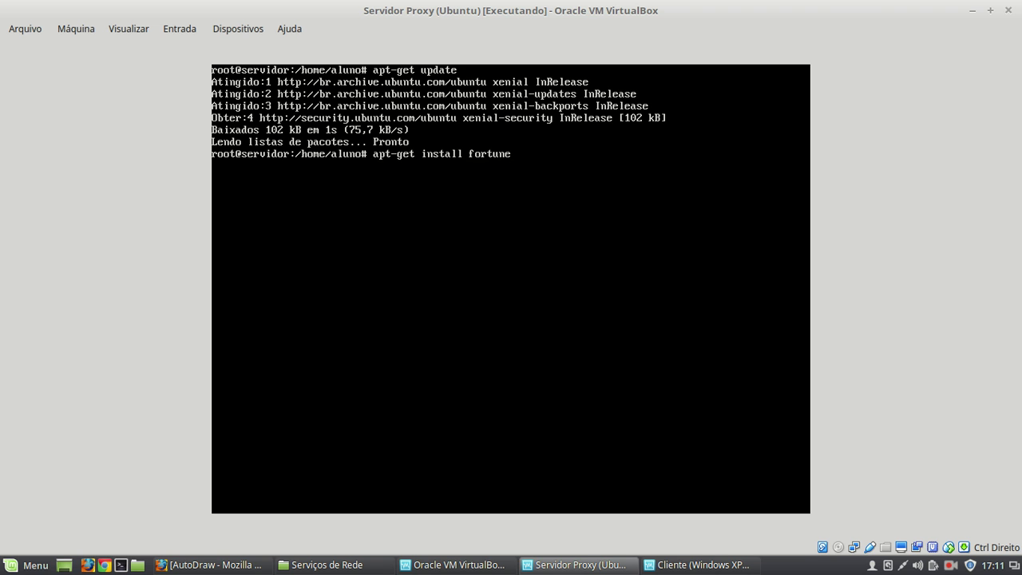
- Install fortune, confirming with S, then run fortune to print a Mark Twain quote
key("Return")
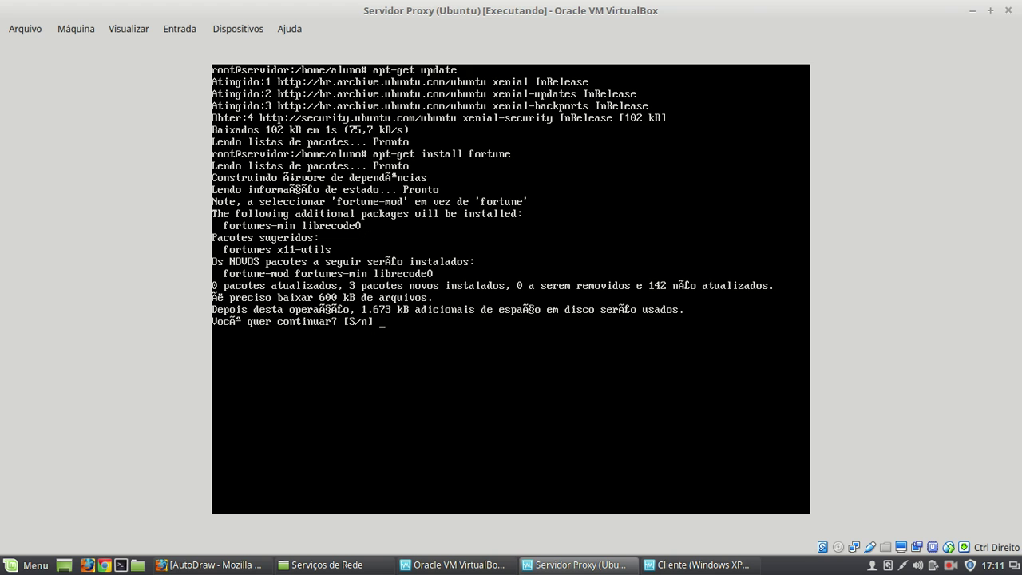
type("S")
key("Return")
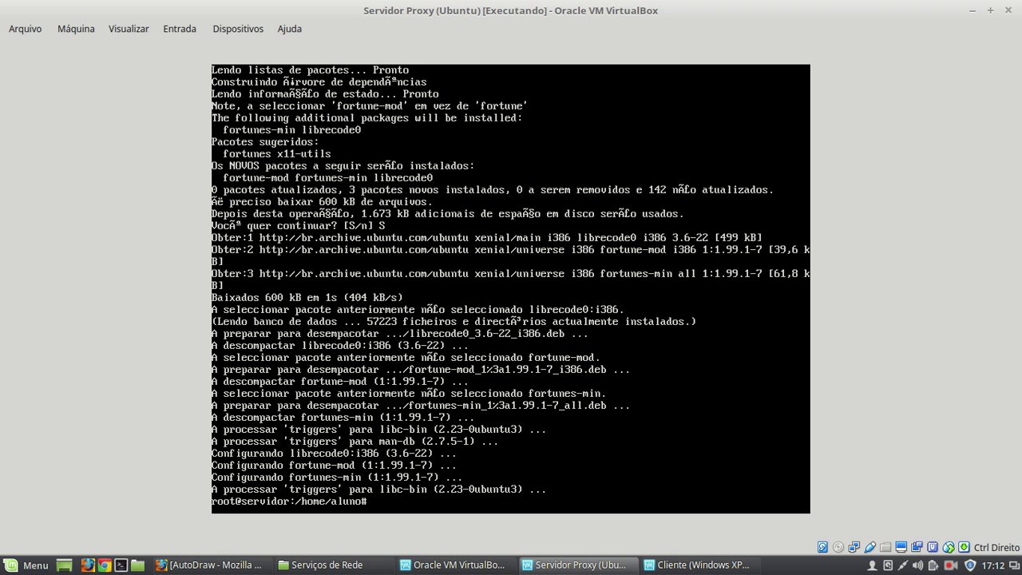
type("fortune")
key("Return")
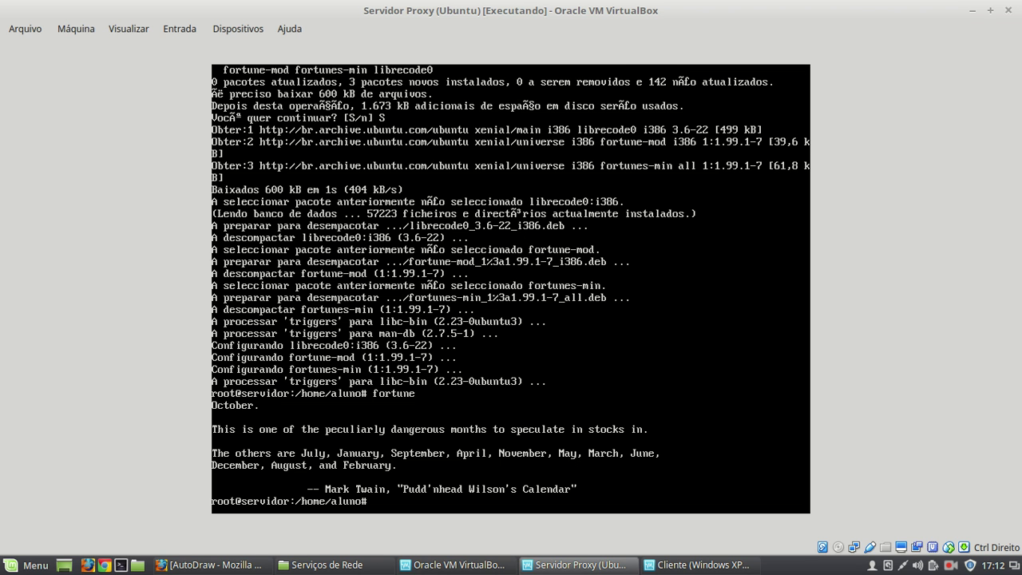
- Run fortune three more times, then type apt-get install lynx without running it
type("fortune")
key("Return")
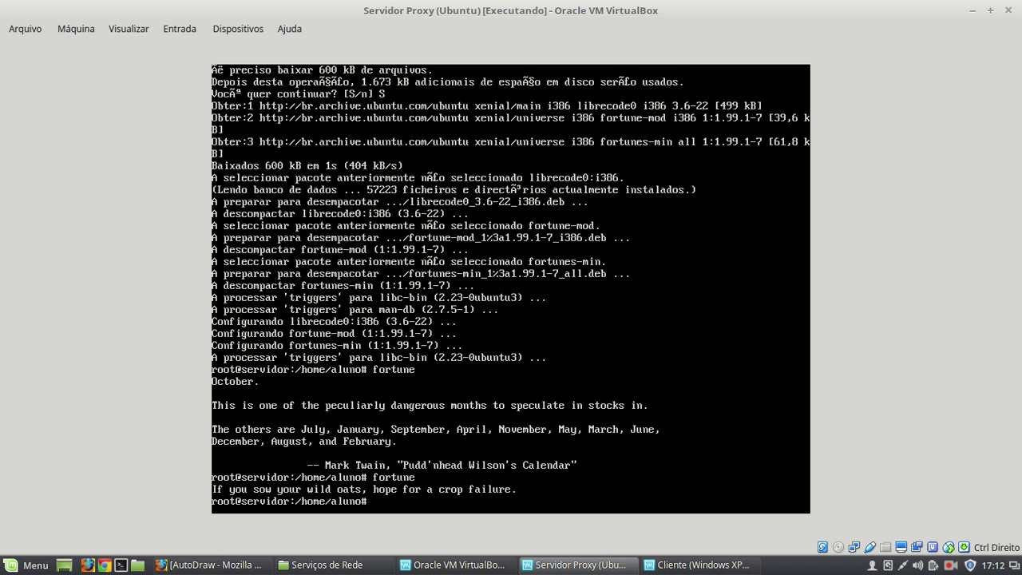
type("fortune")
key("Return")
type("fortune")
key("Return")
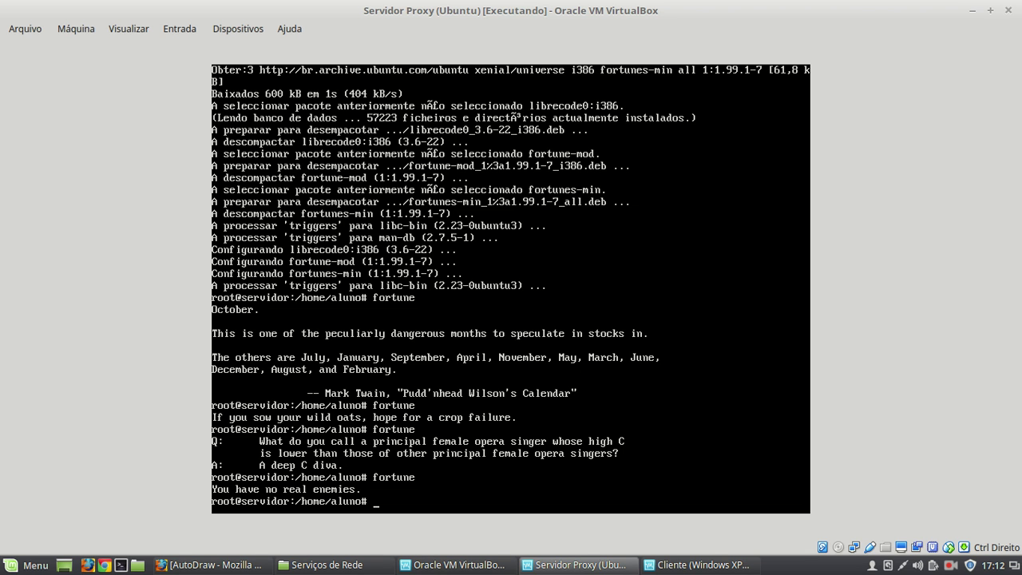
type("apt-get install lynx")
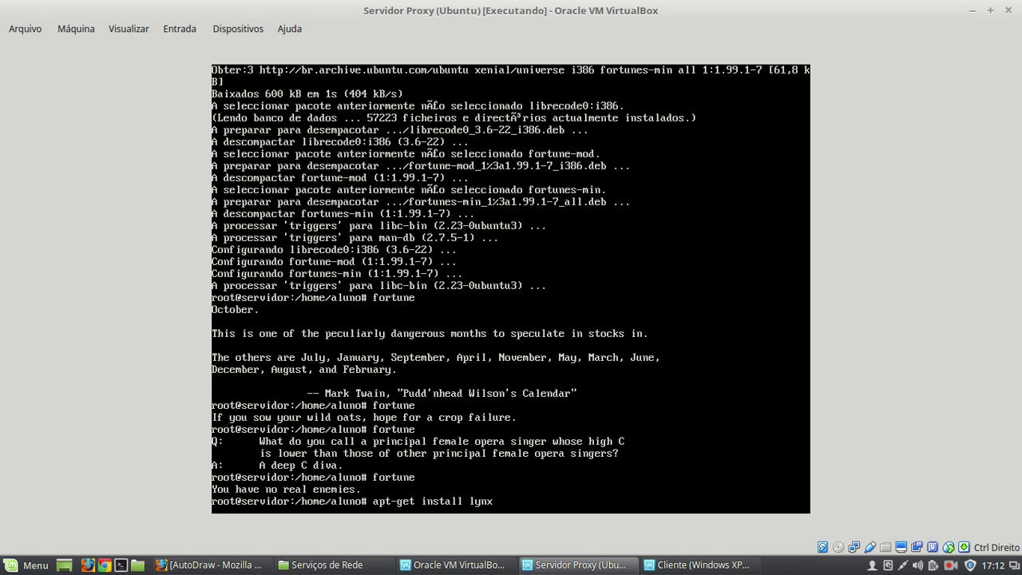
- Erase the unrun apt-get install lynx command from the server prompt
key("BackSpace")
key("BackSpace")
key("BackSpace")
key("BackSpace")
key("BackSpace")
key("BackSpace")
key("BackSpace")
key("BackSpace")
key("BackSpace")
key("BackSpace")
key("BackSpace")
key("BackSpace")
key("BackSpace")
key("BackSpace")
key("BackSpace")
key("BackSpace")
key("BackSpace")
key("BackSpace")
key("BackSpace")
key("BackSpace")
left_click(688, 565)
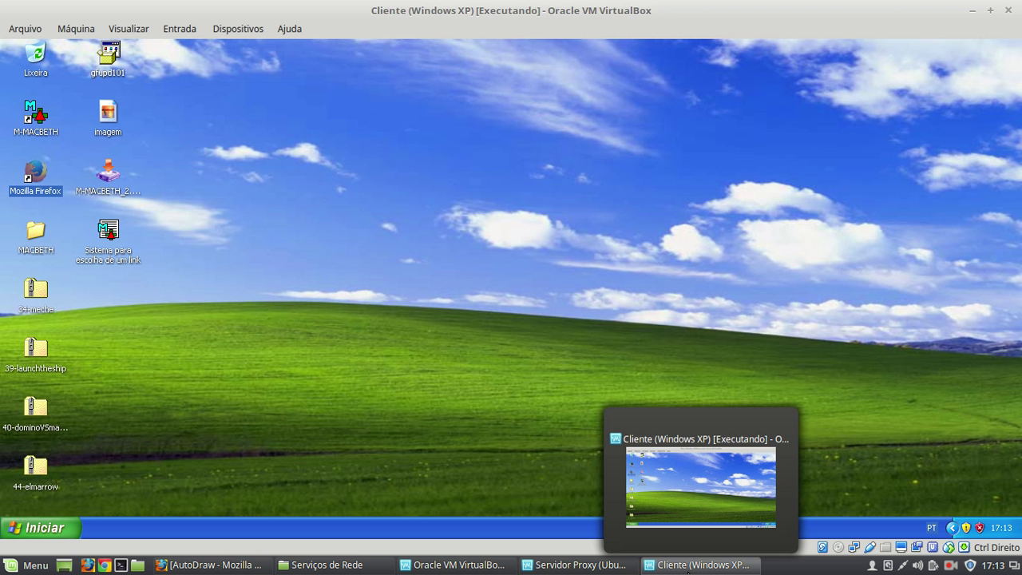
key("alt+Tab")
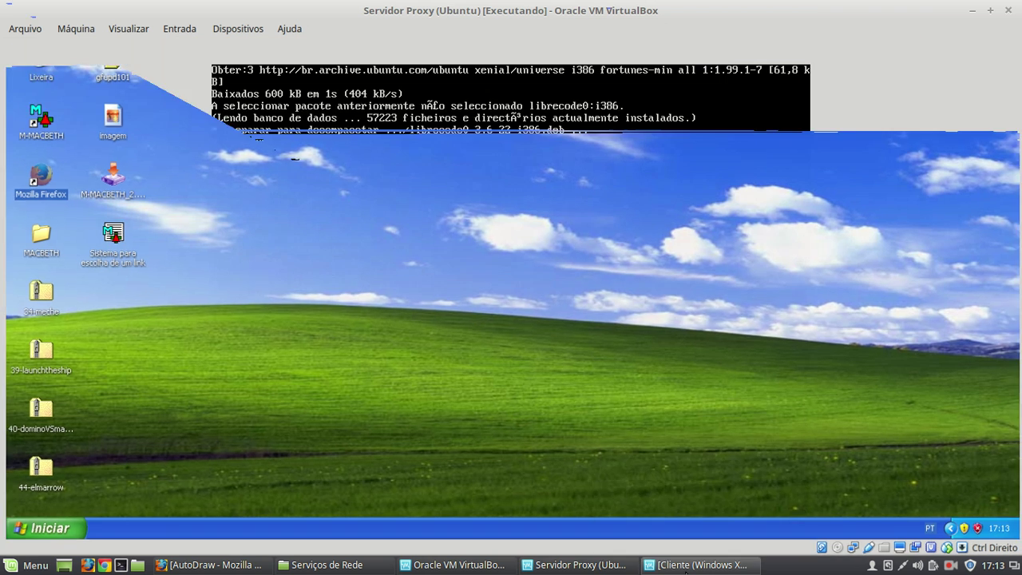
right_click(951, 566)
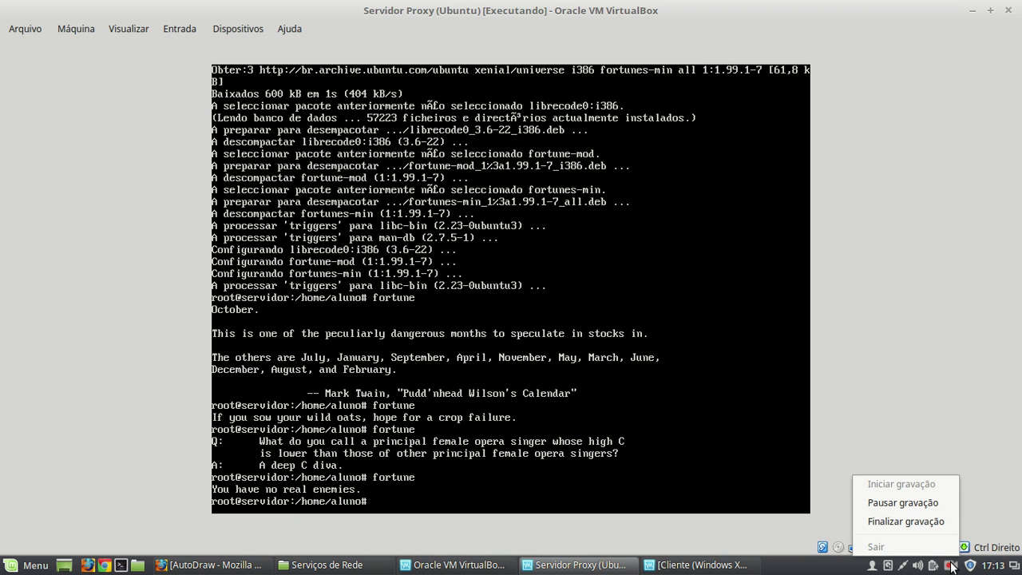